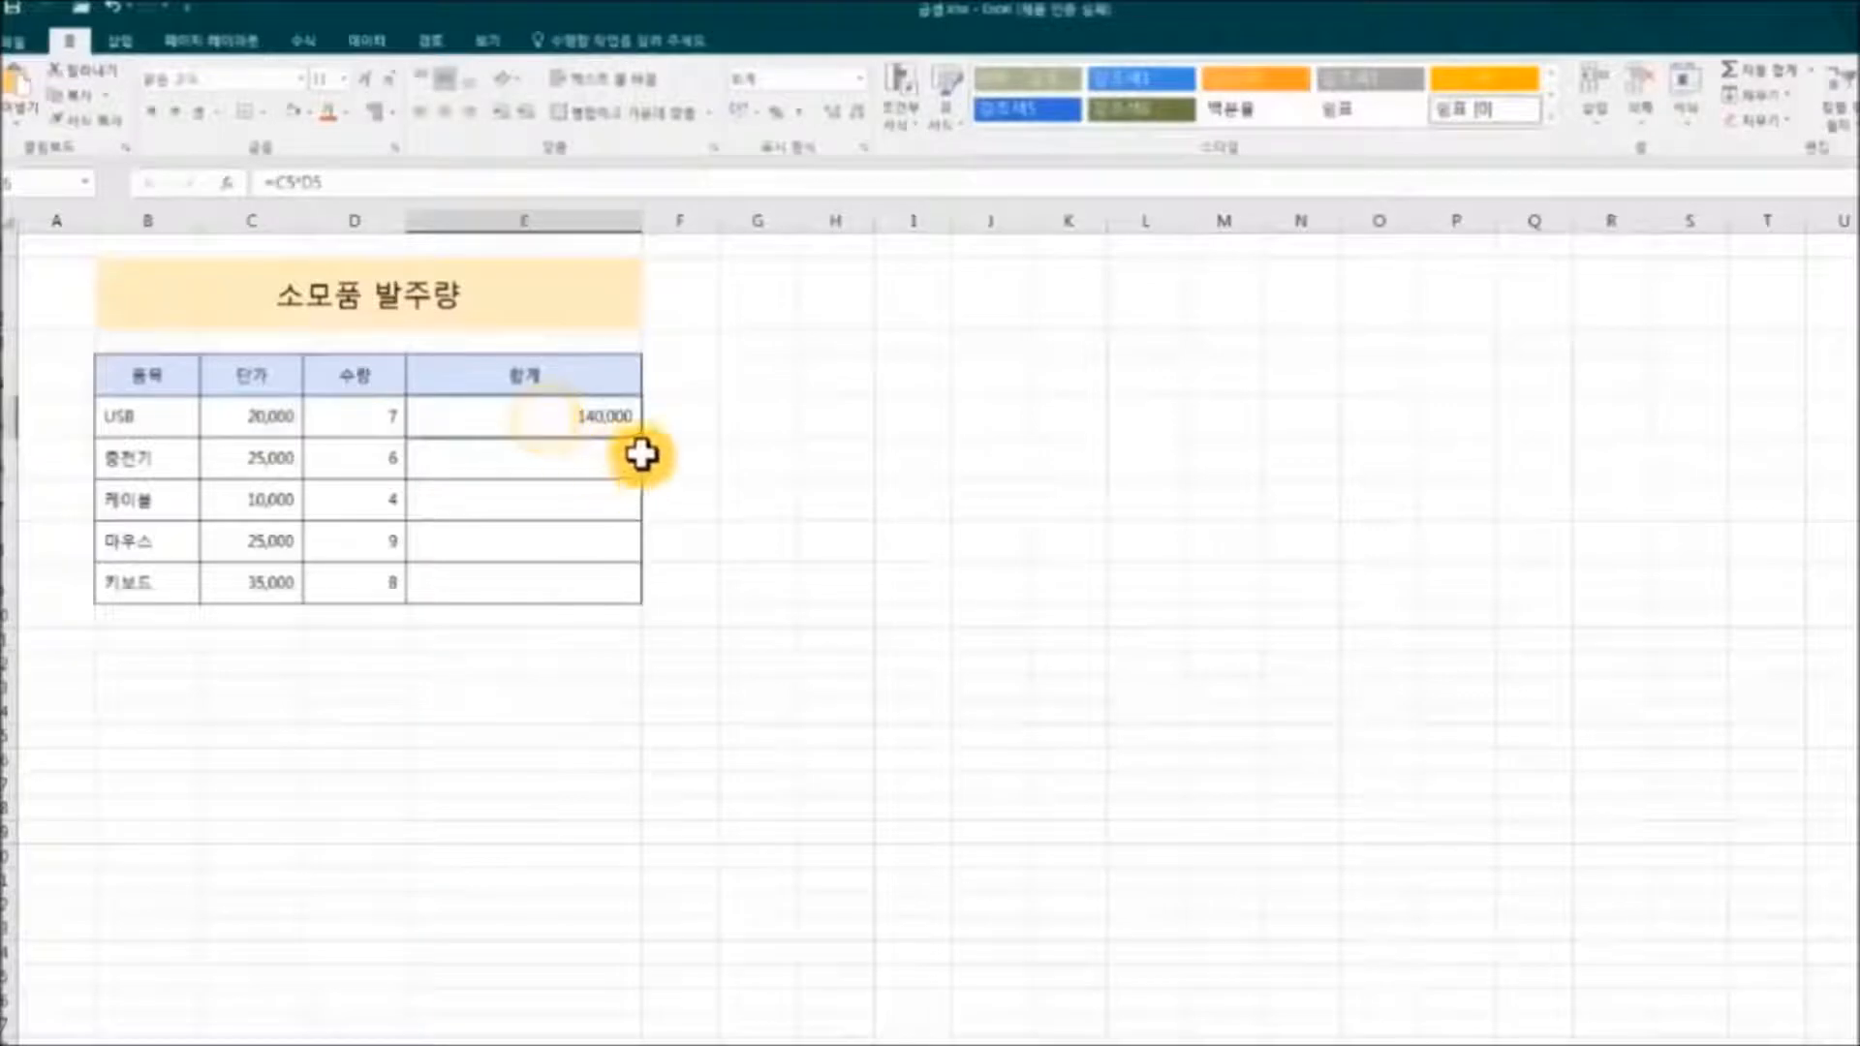
Fill the USB total formula in E5 down the 합계 column through the 키보드 row.
left_click_drag(638, 439, 646, 604)
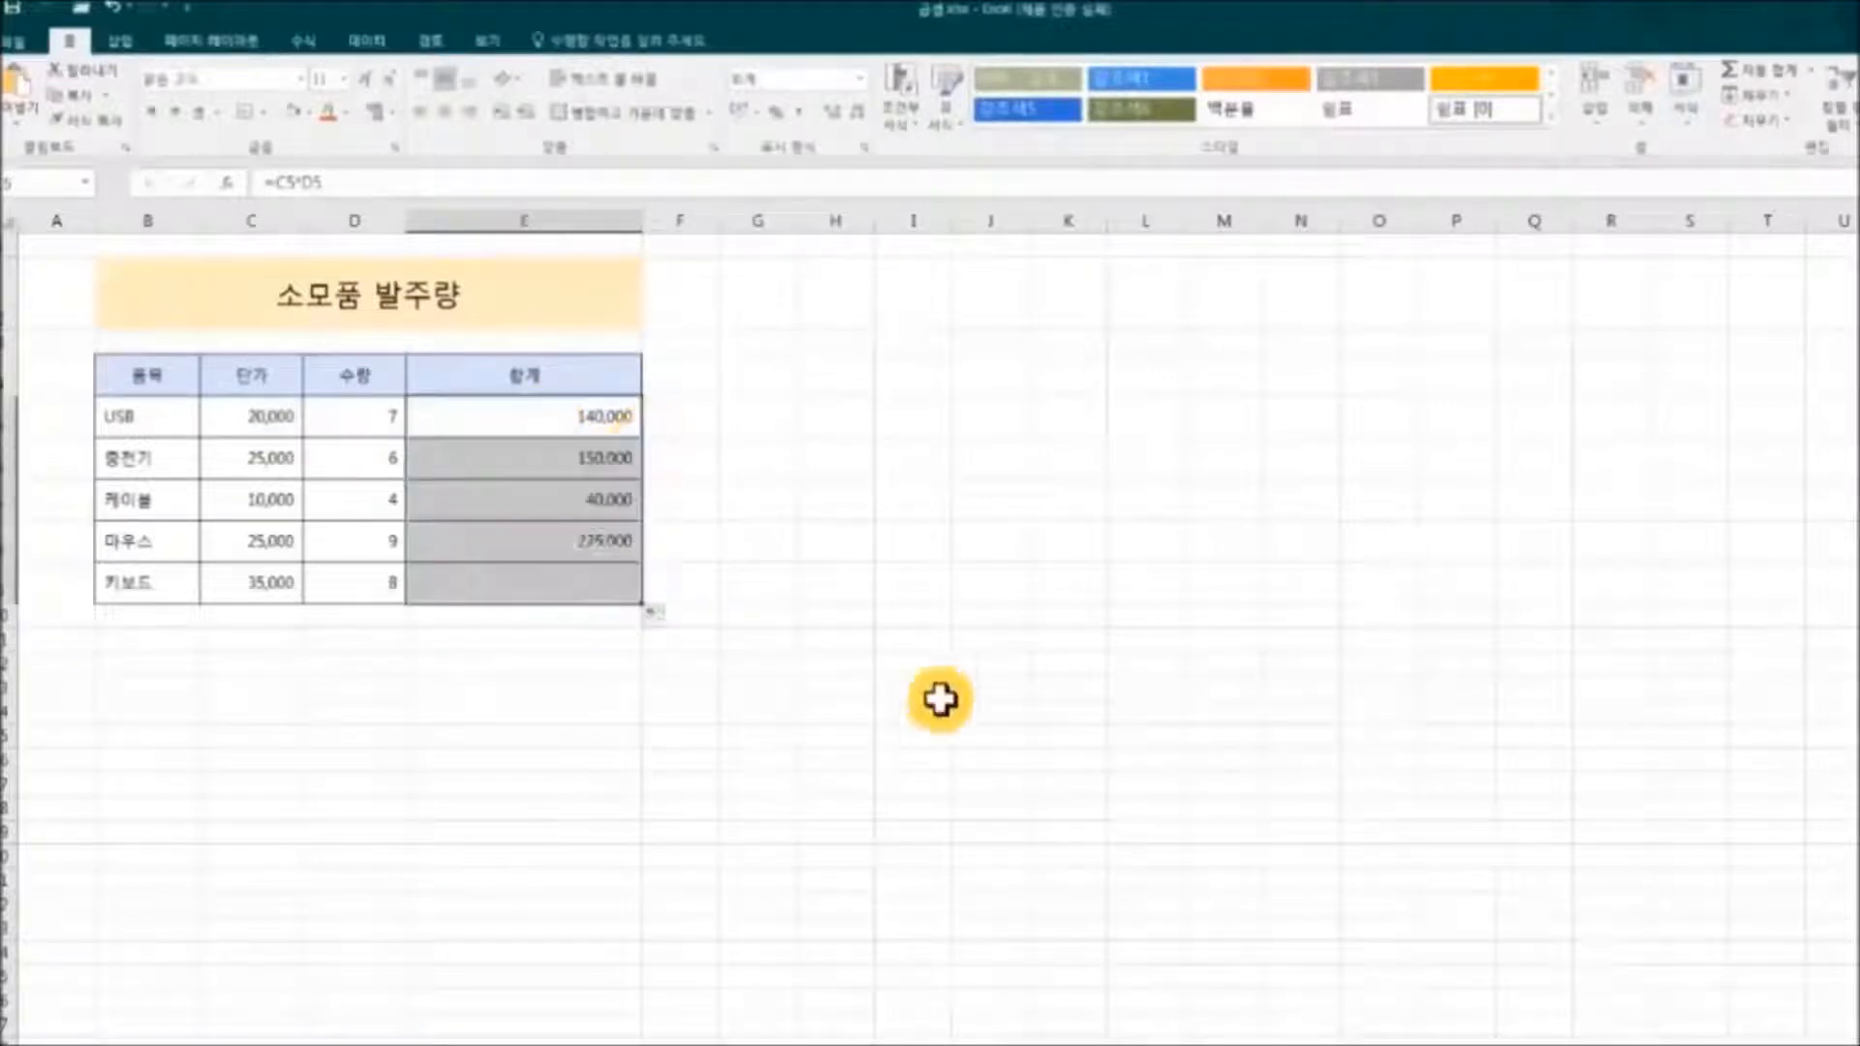
left_click(911, 710)
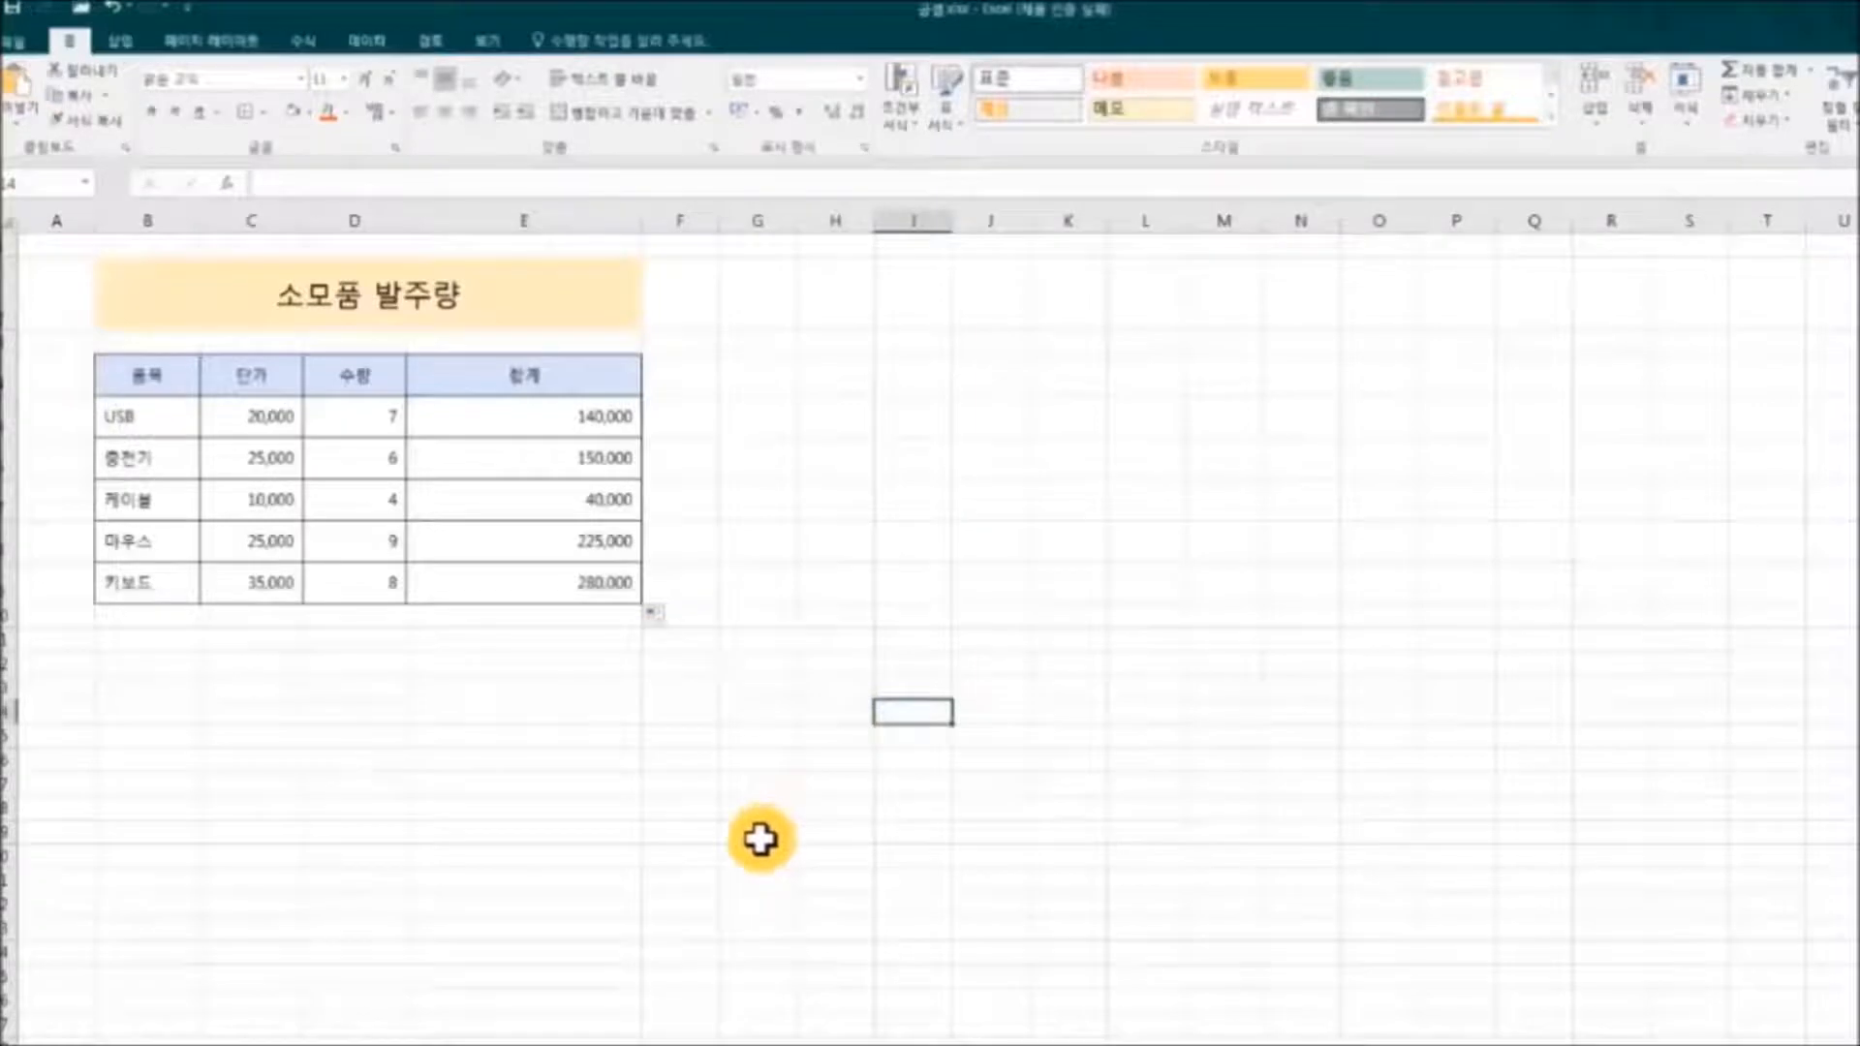
Clear all the totals in the 합계 column of the 소모품 발주량 table, from USB to 키보드.
left_click_drag(552, 419, 552, 595)
key("Delete")
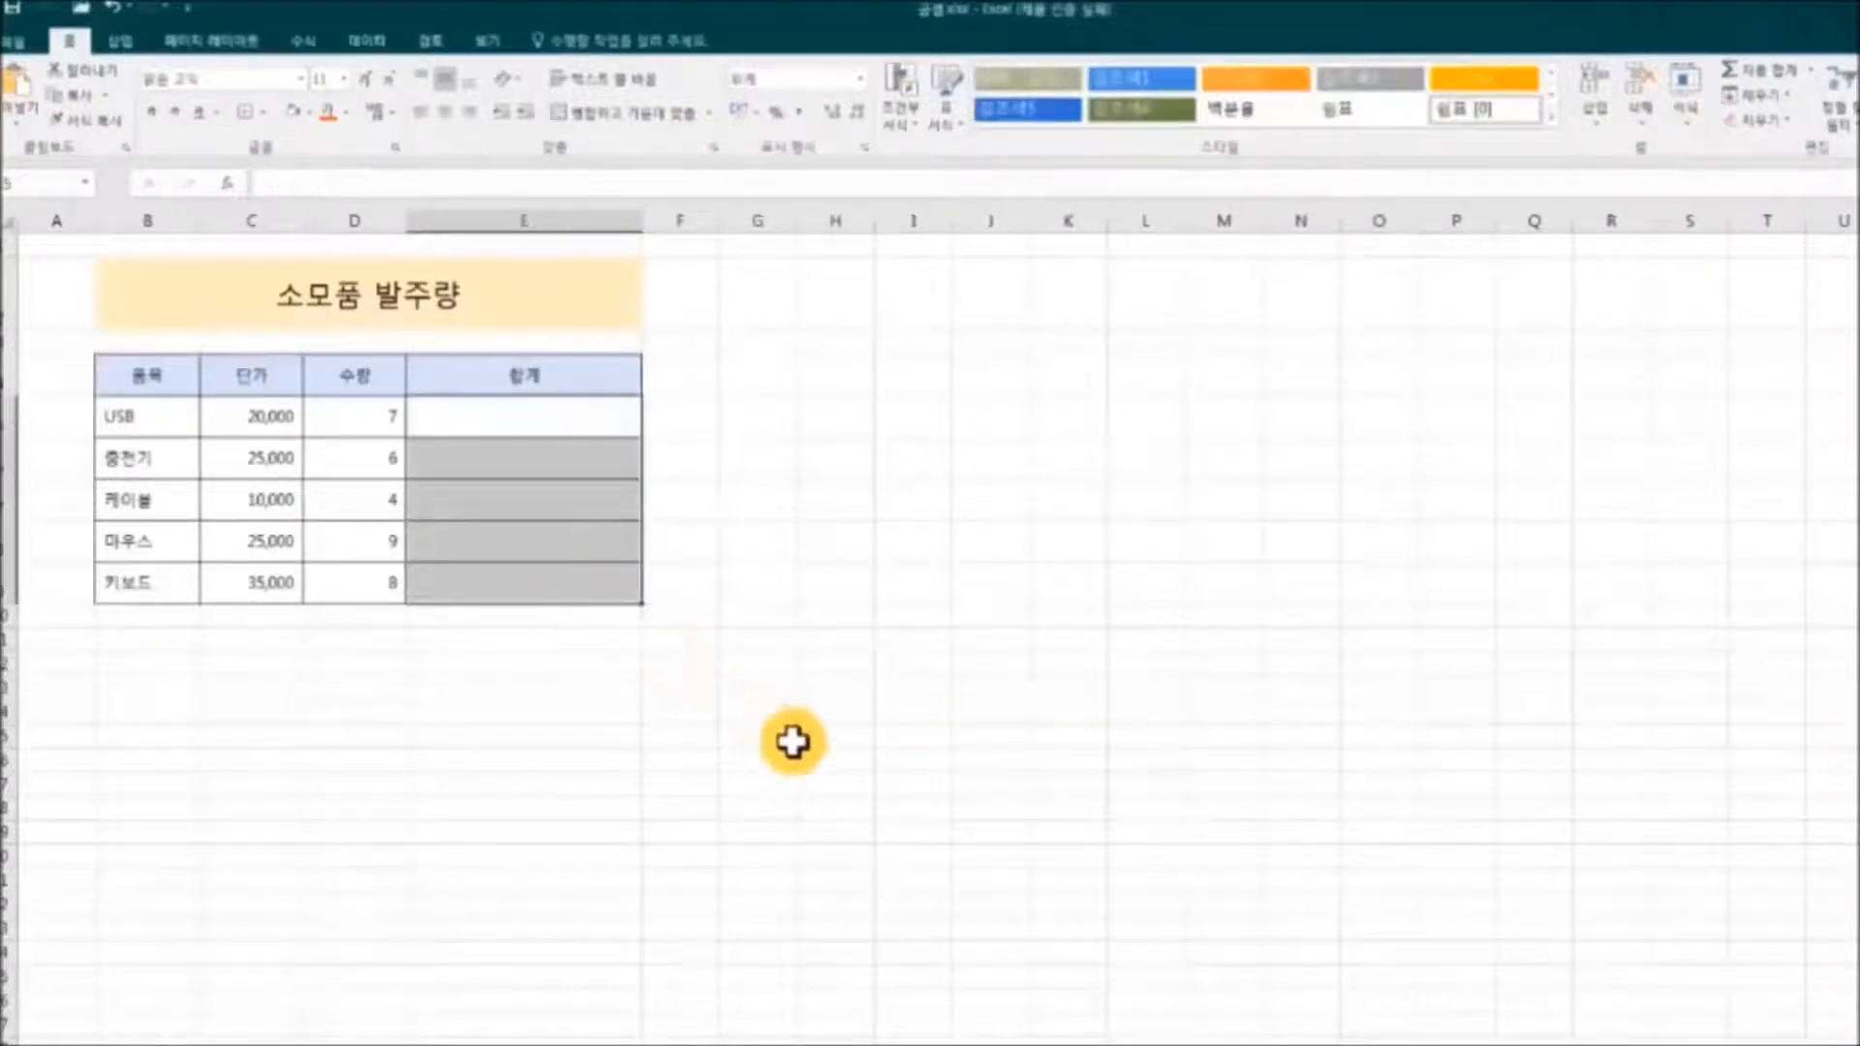
left_click(685, 719)
Enter =PRODUCT(C5,D5) in cell E5 to multiply the USB unit price by its quantity.
left_click(456, 427)
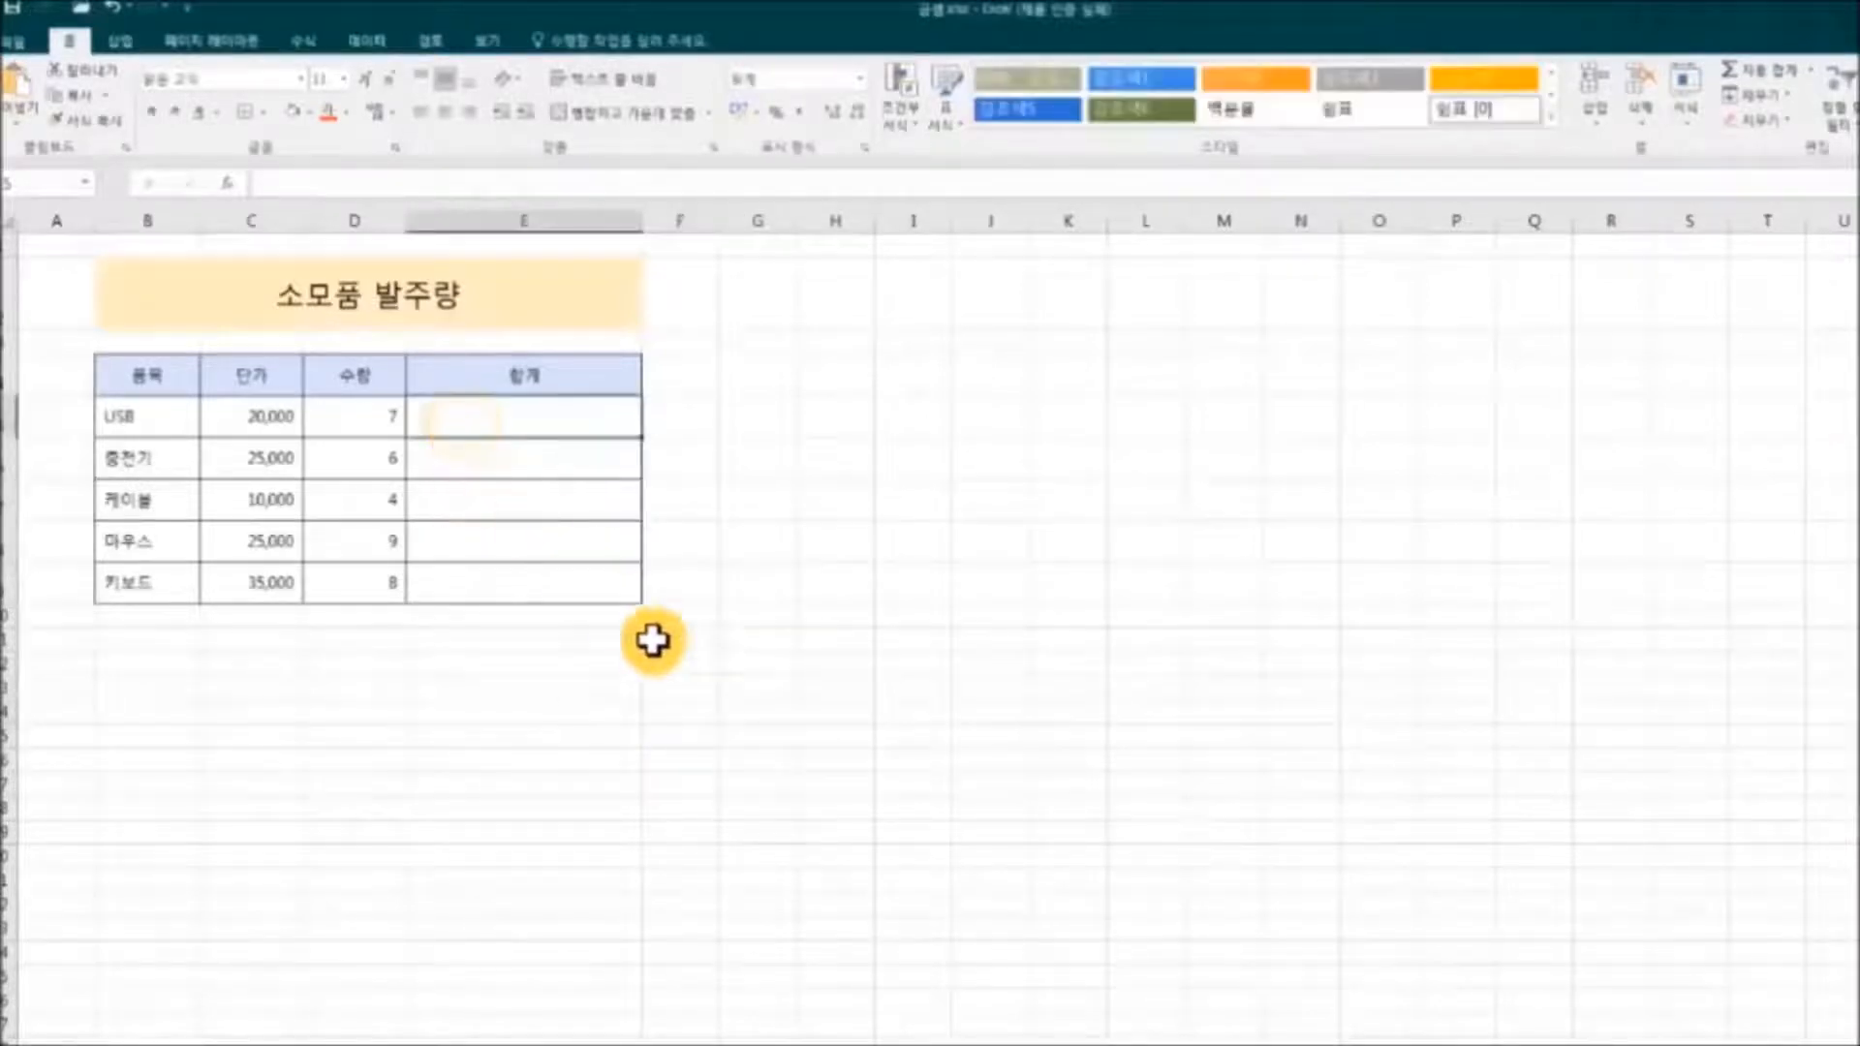
type("=")
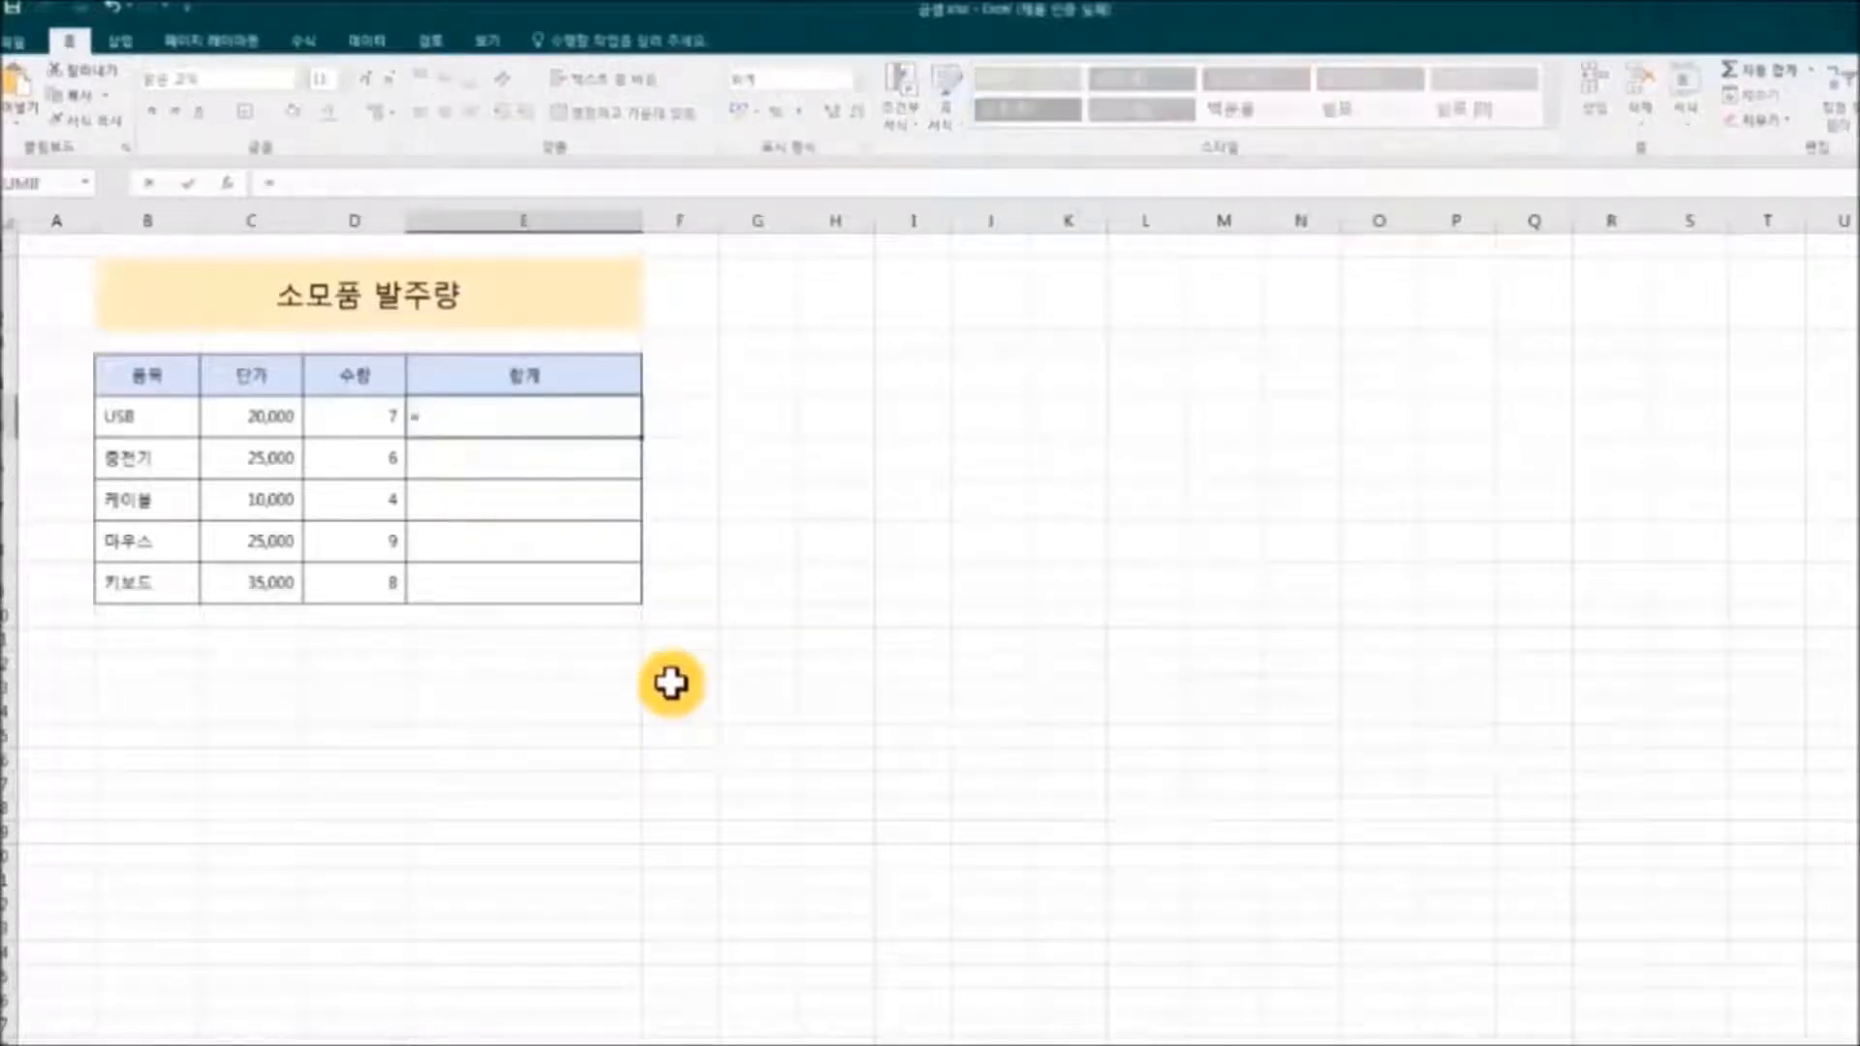
type("p")
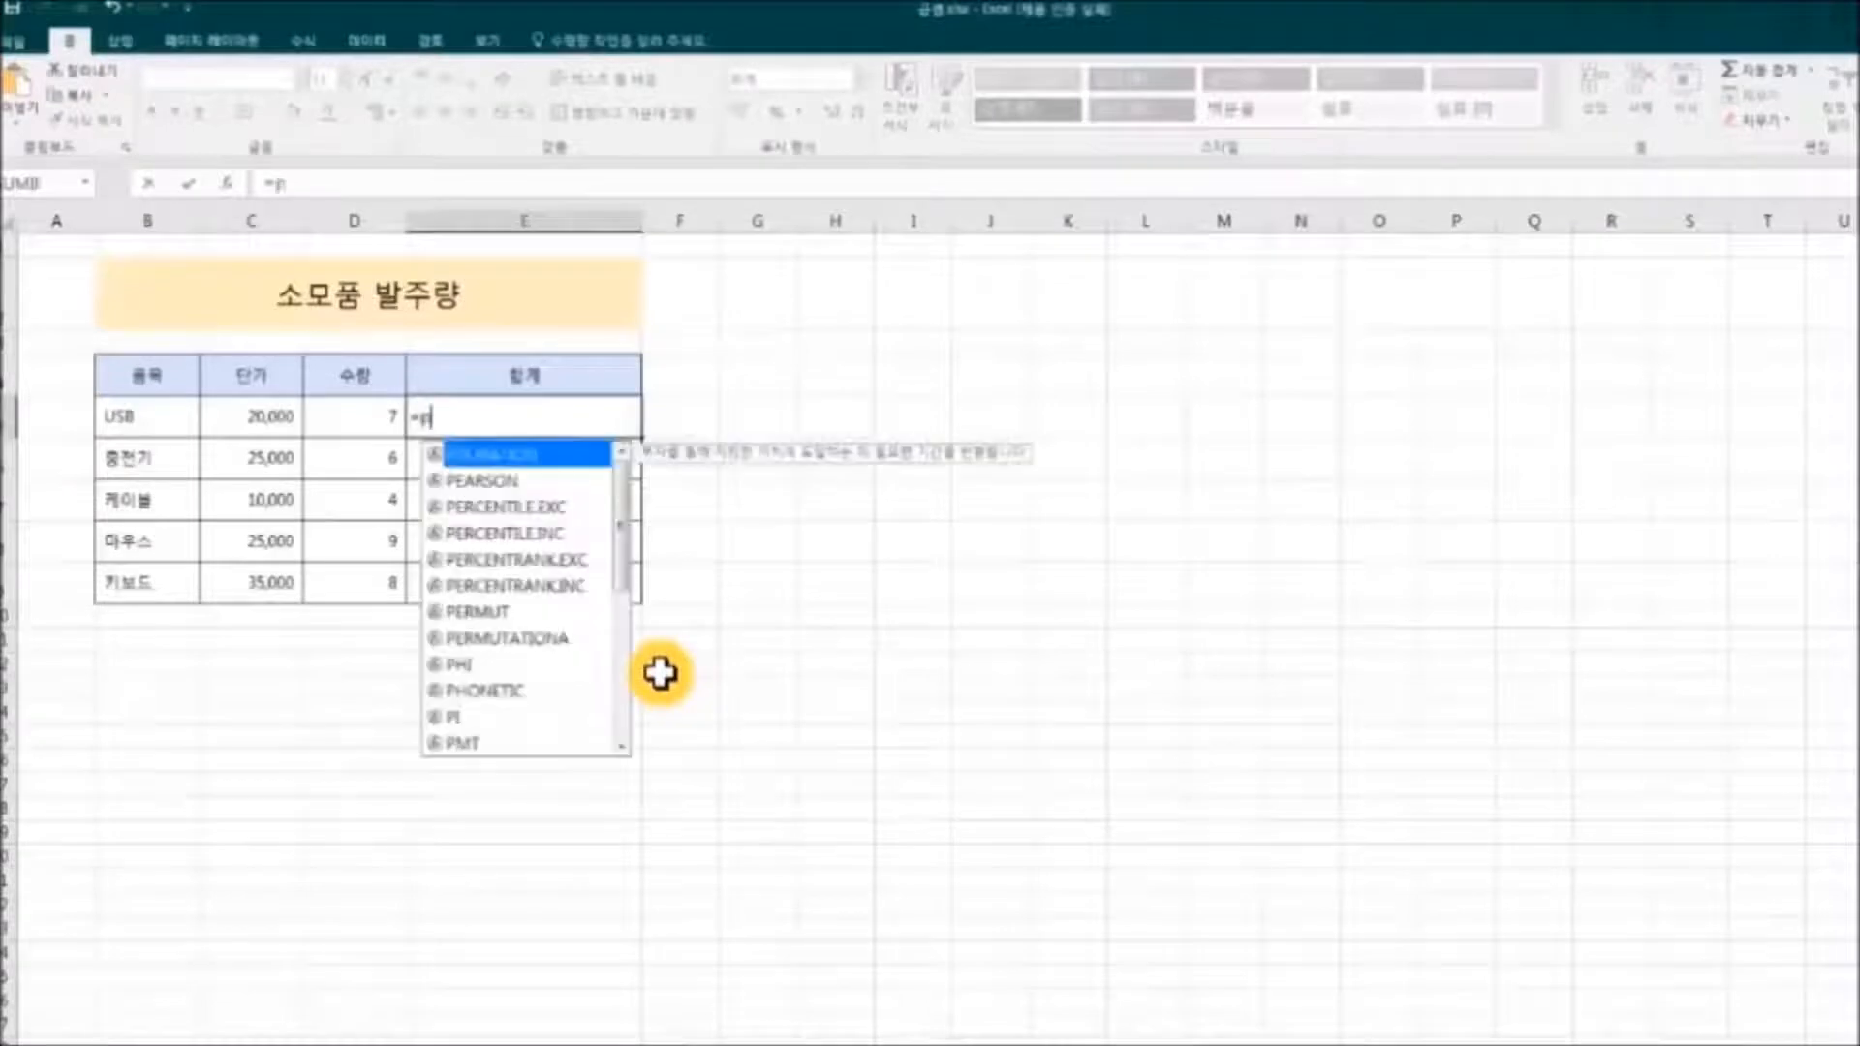
type("rod")
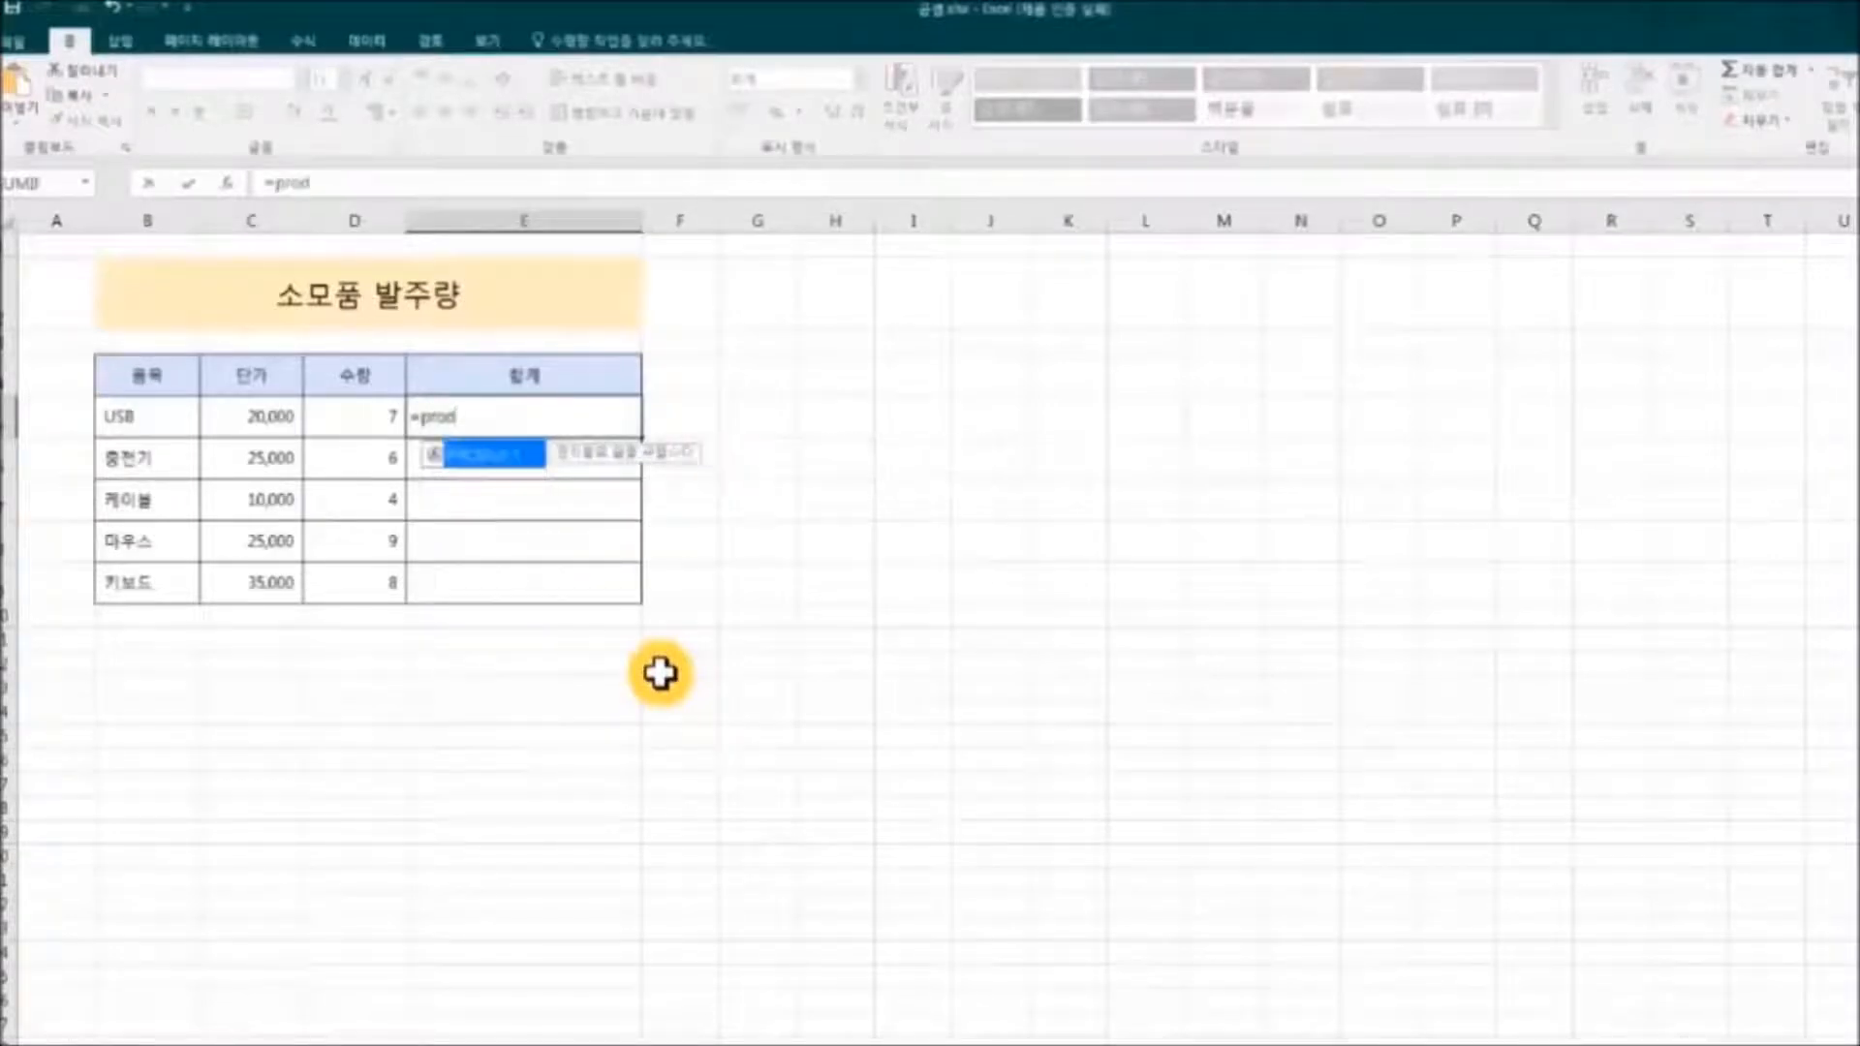
double_click(513, 455)
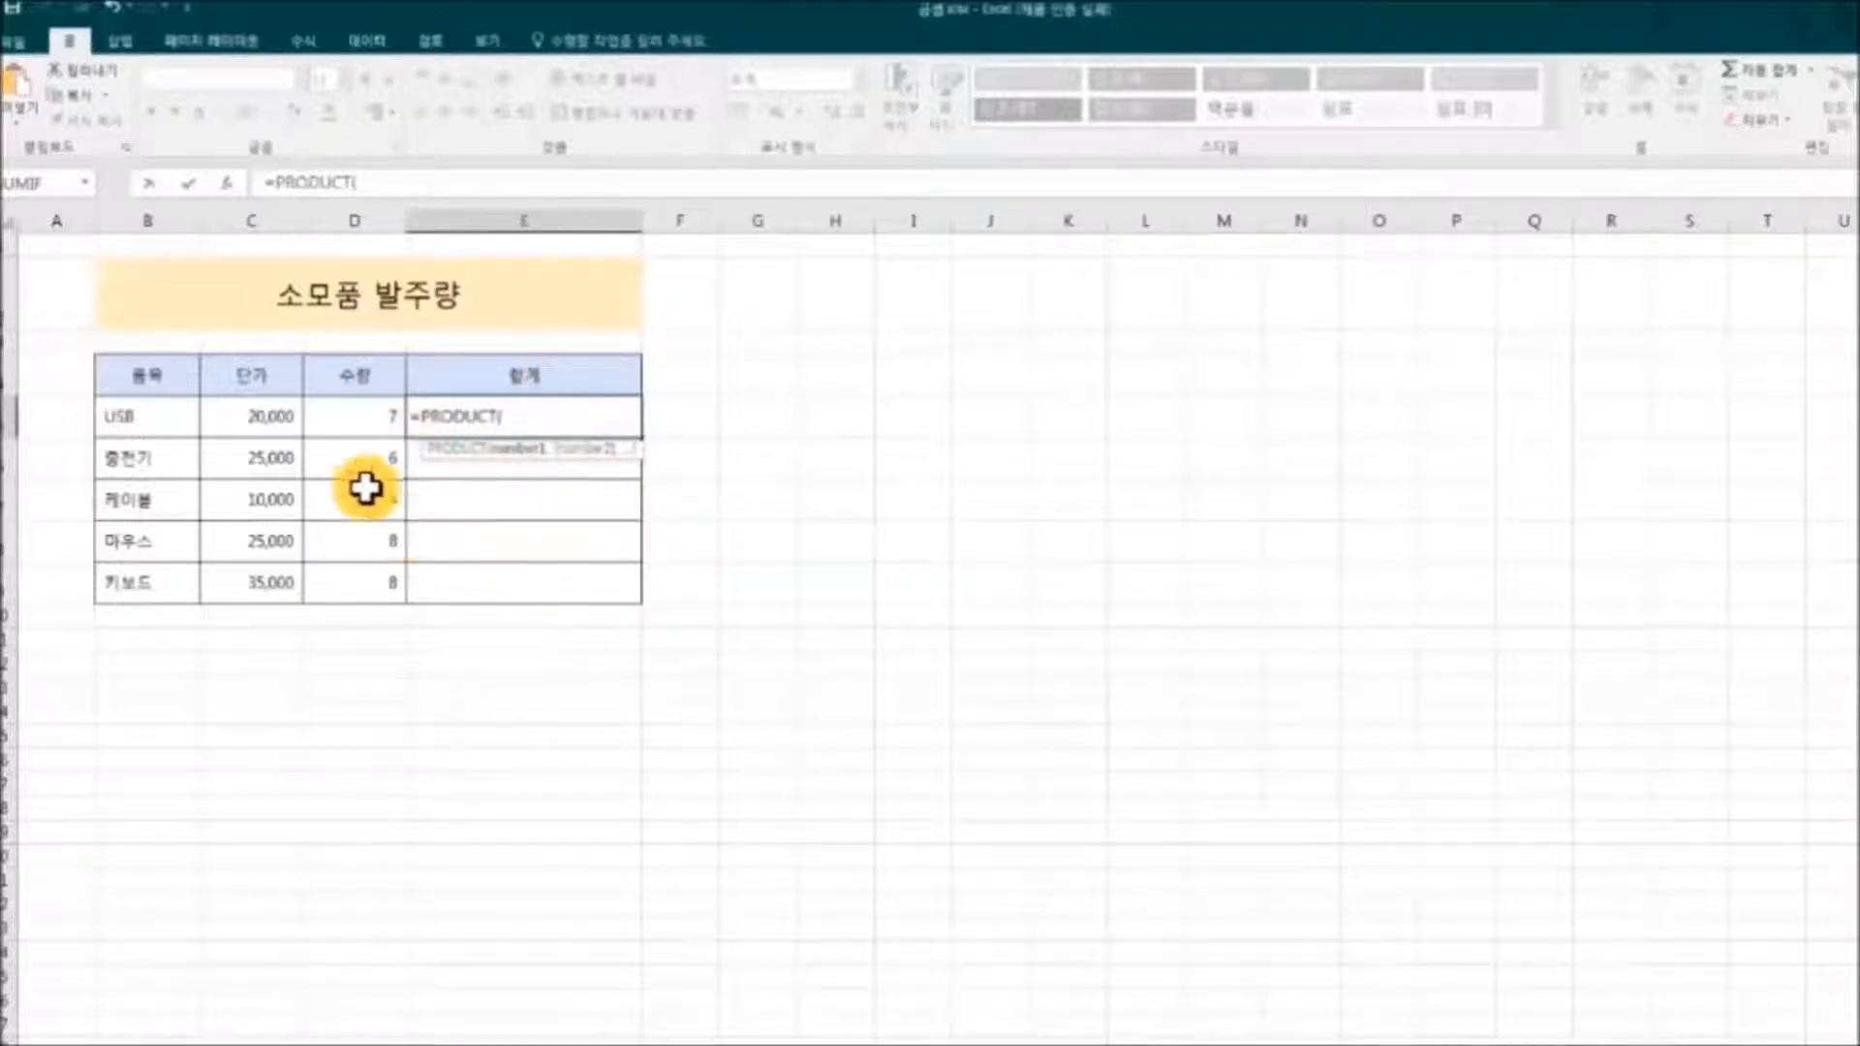
left_click(259, 417)
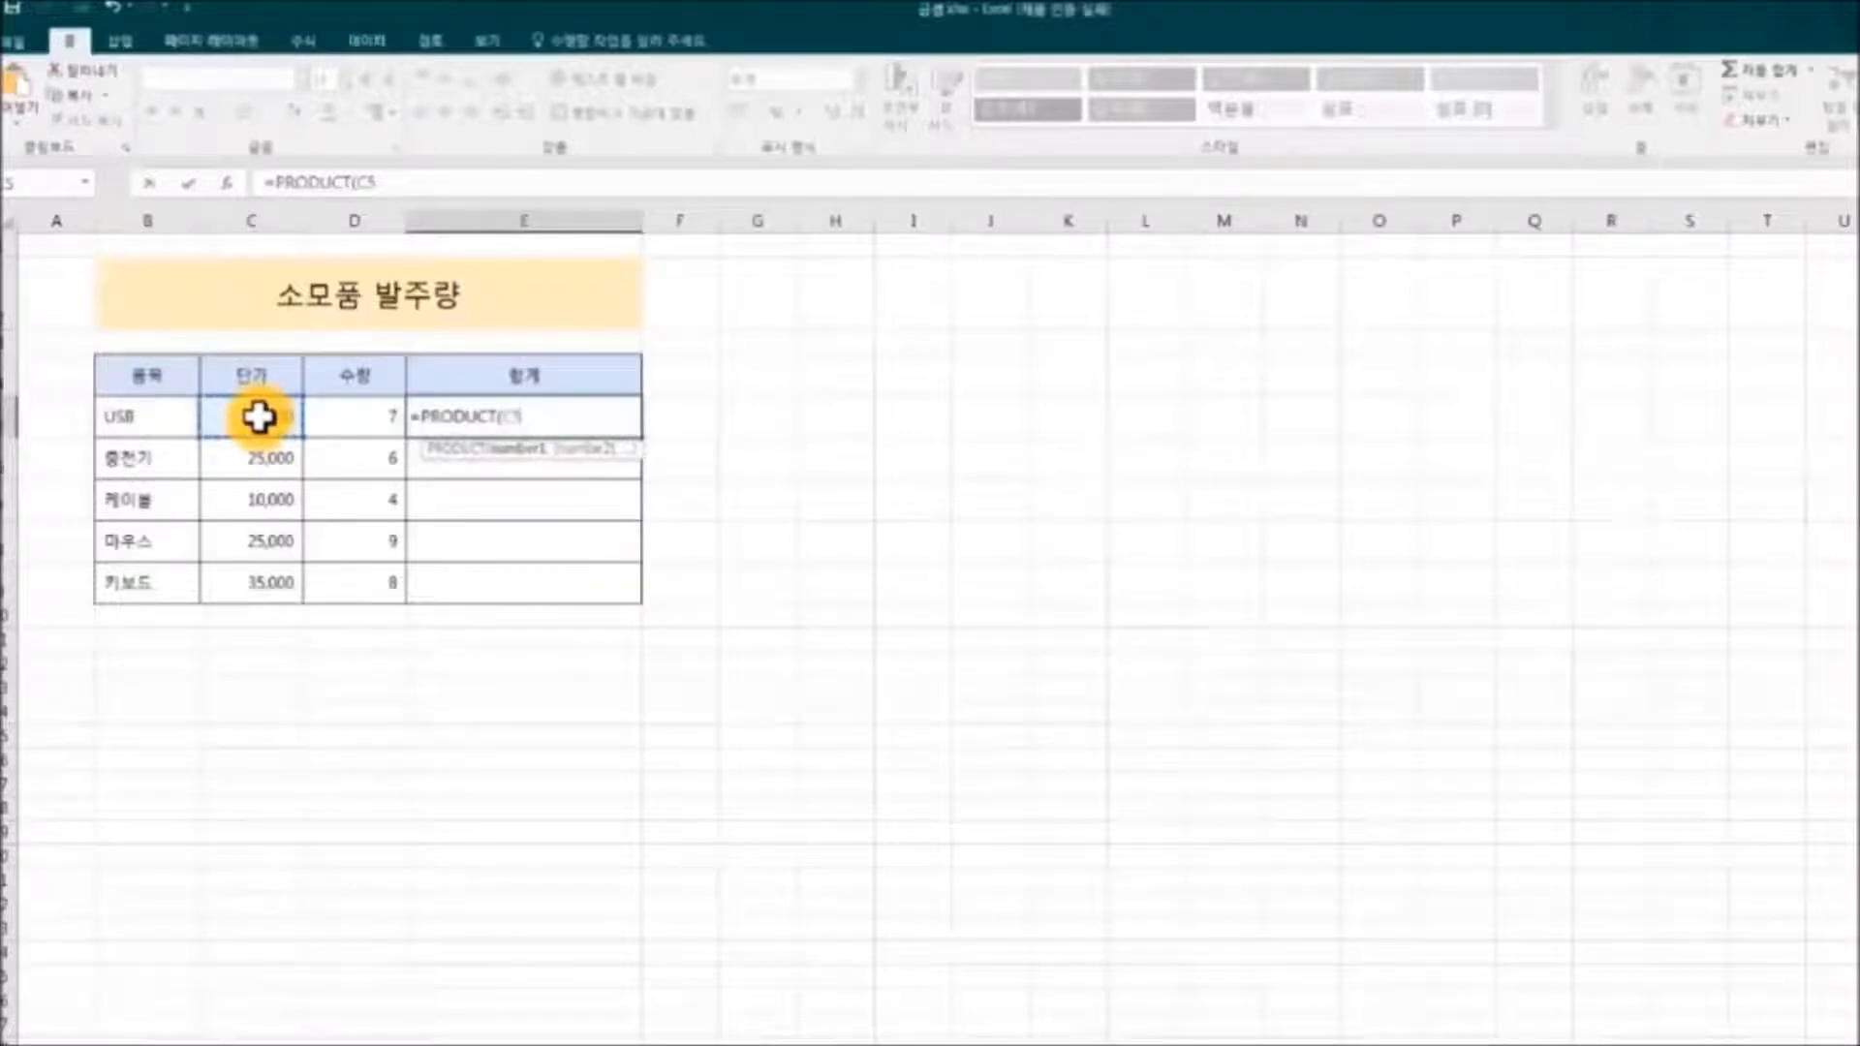
type(",")
left_click(335, 417)
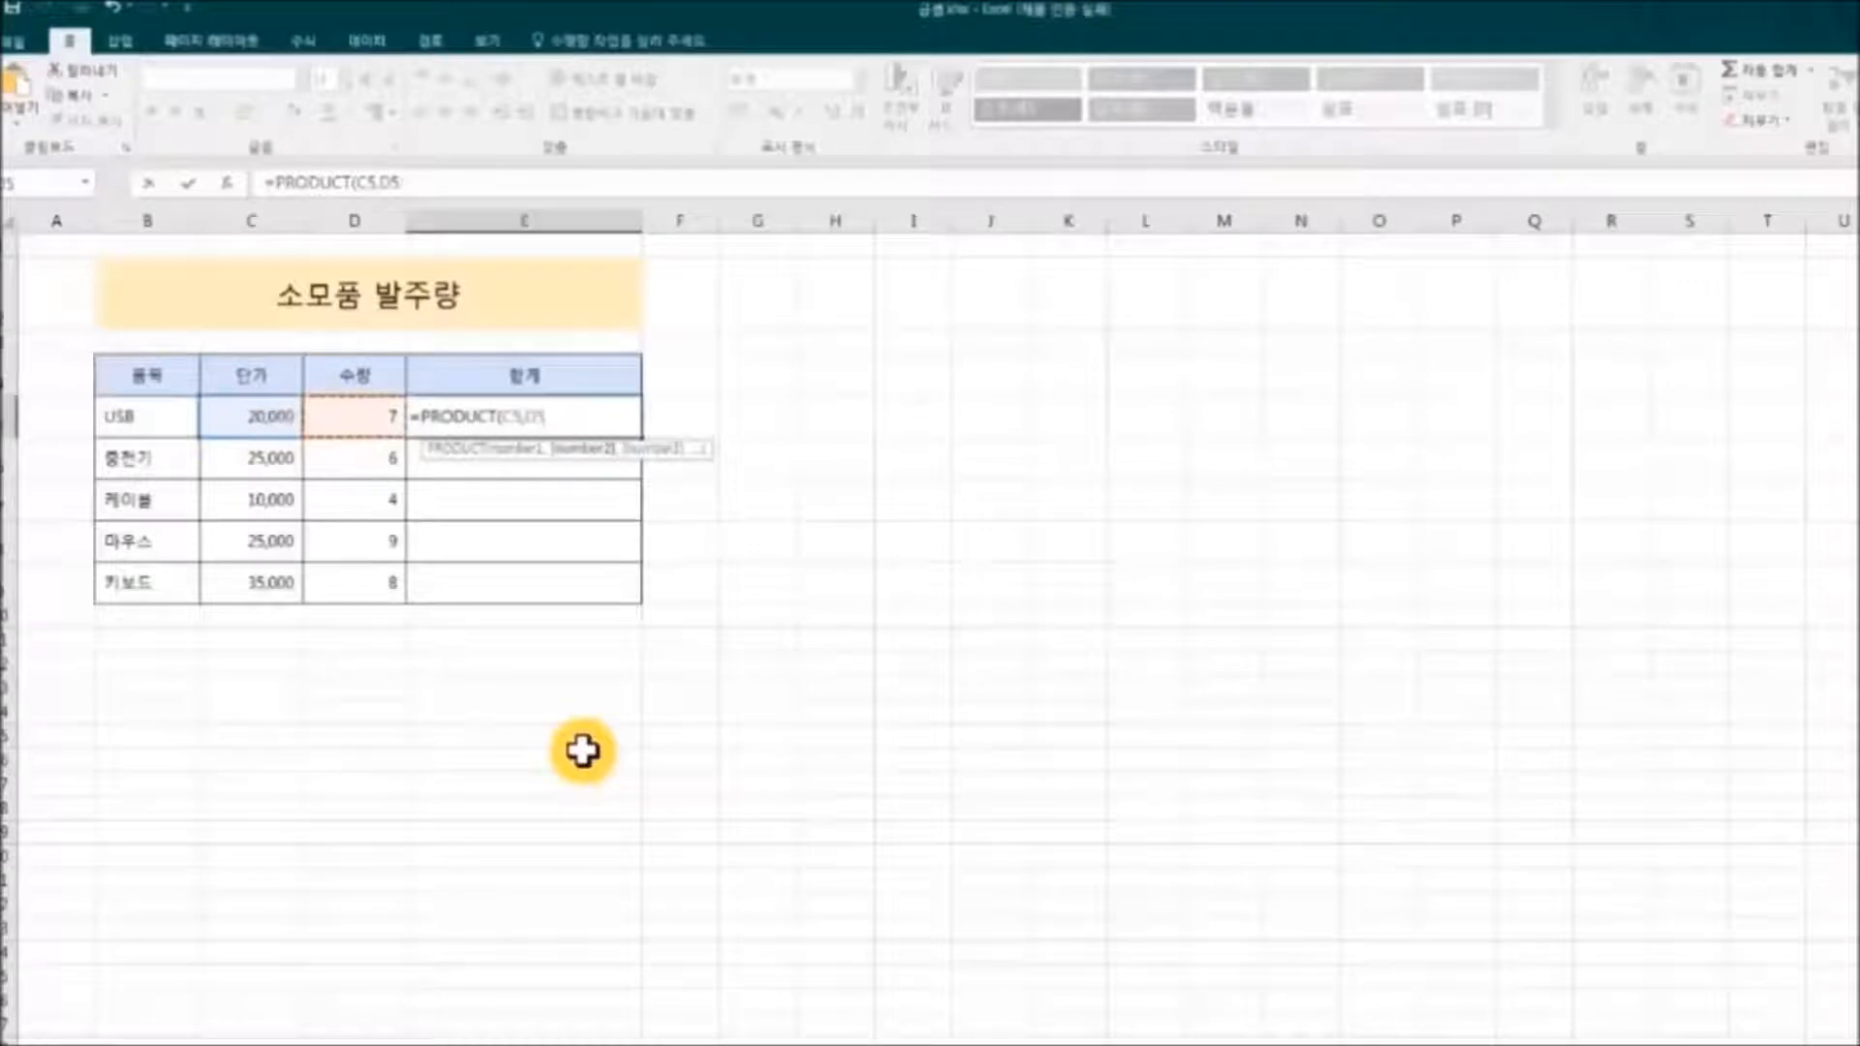
type(")")
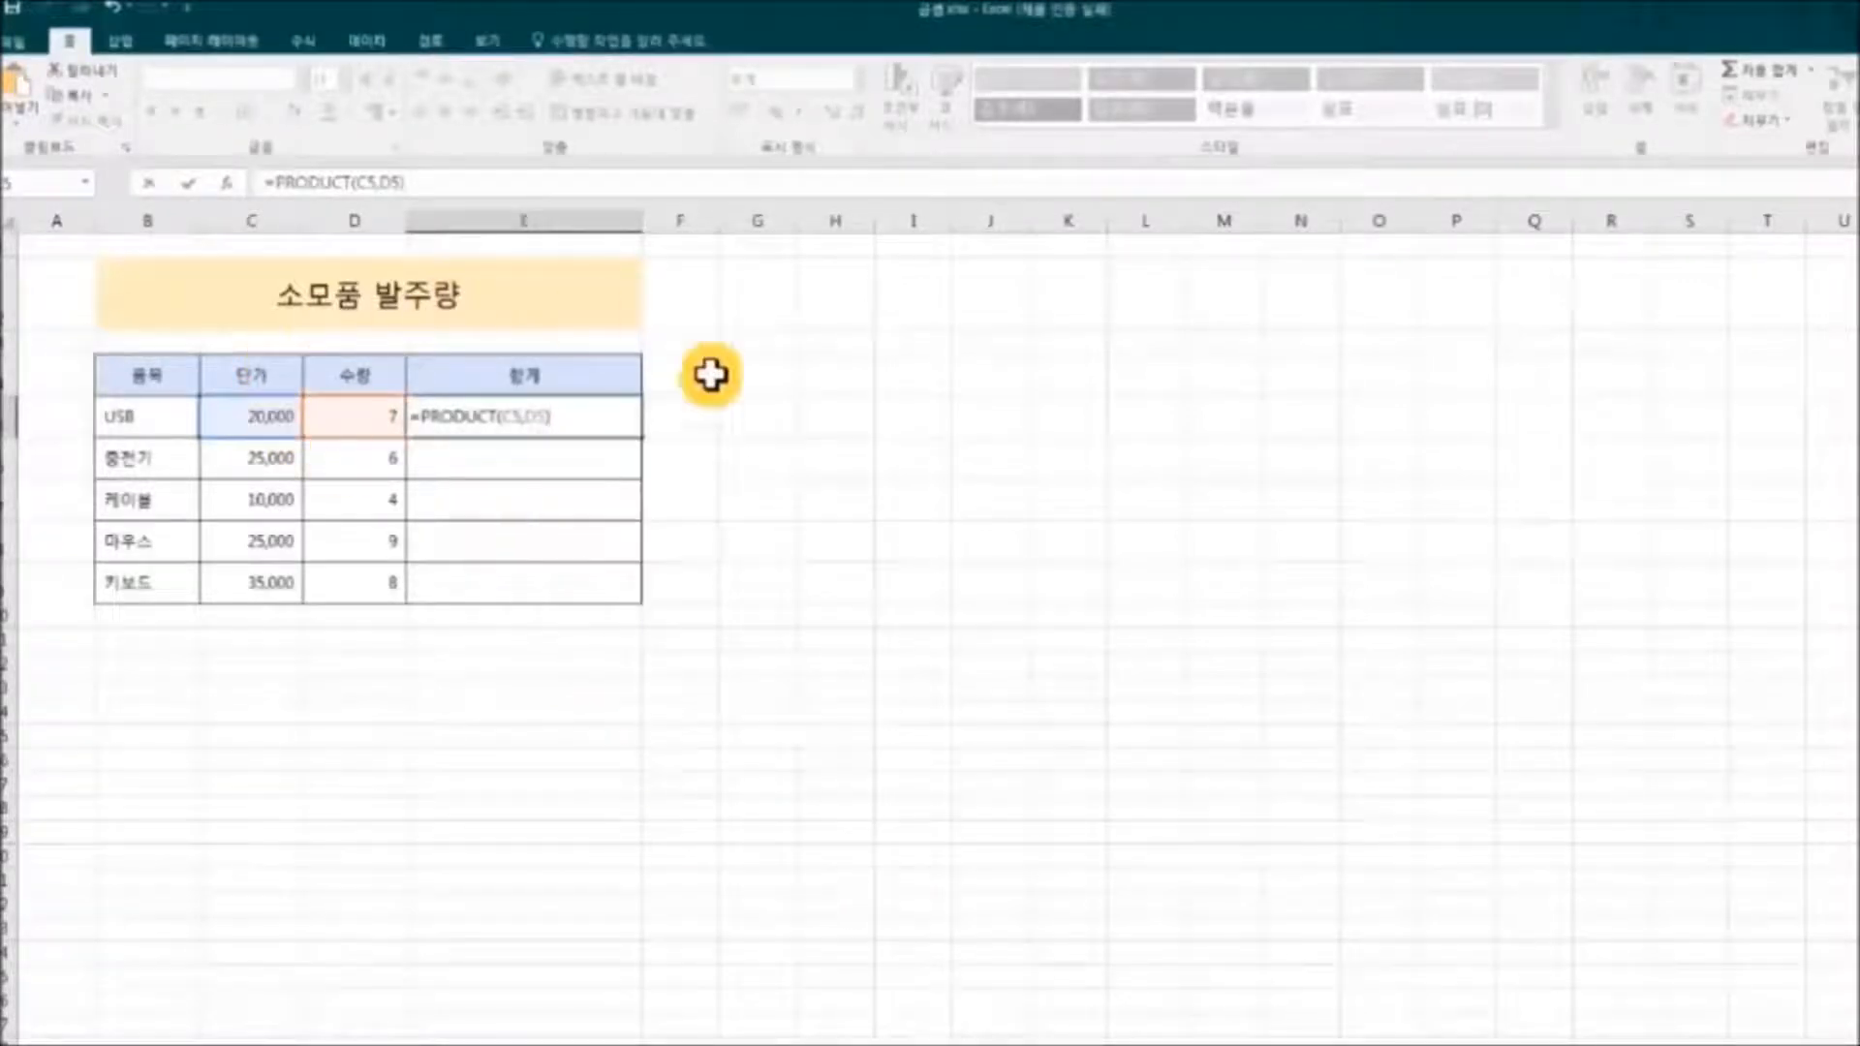
key("Return")
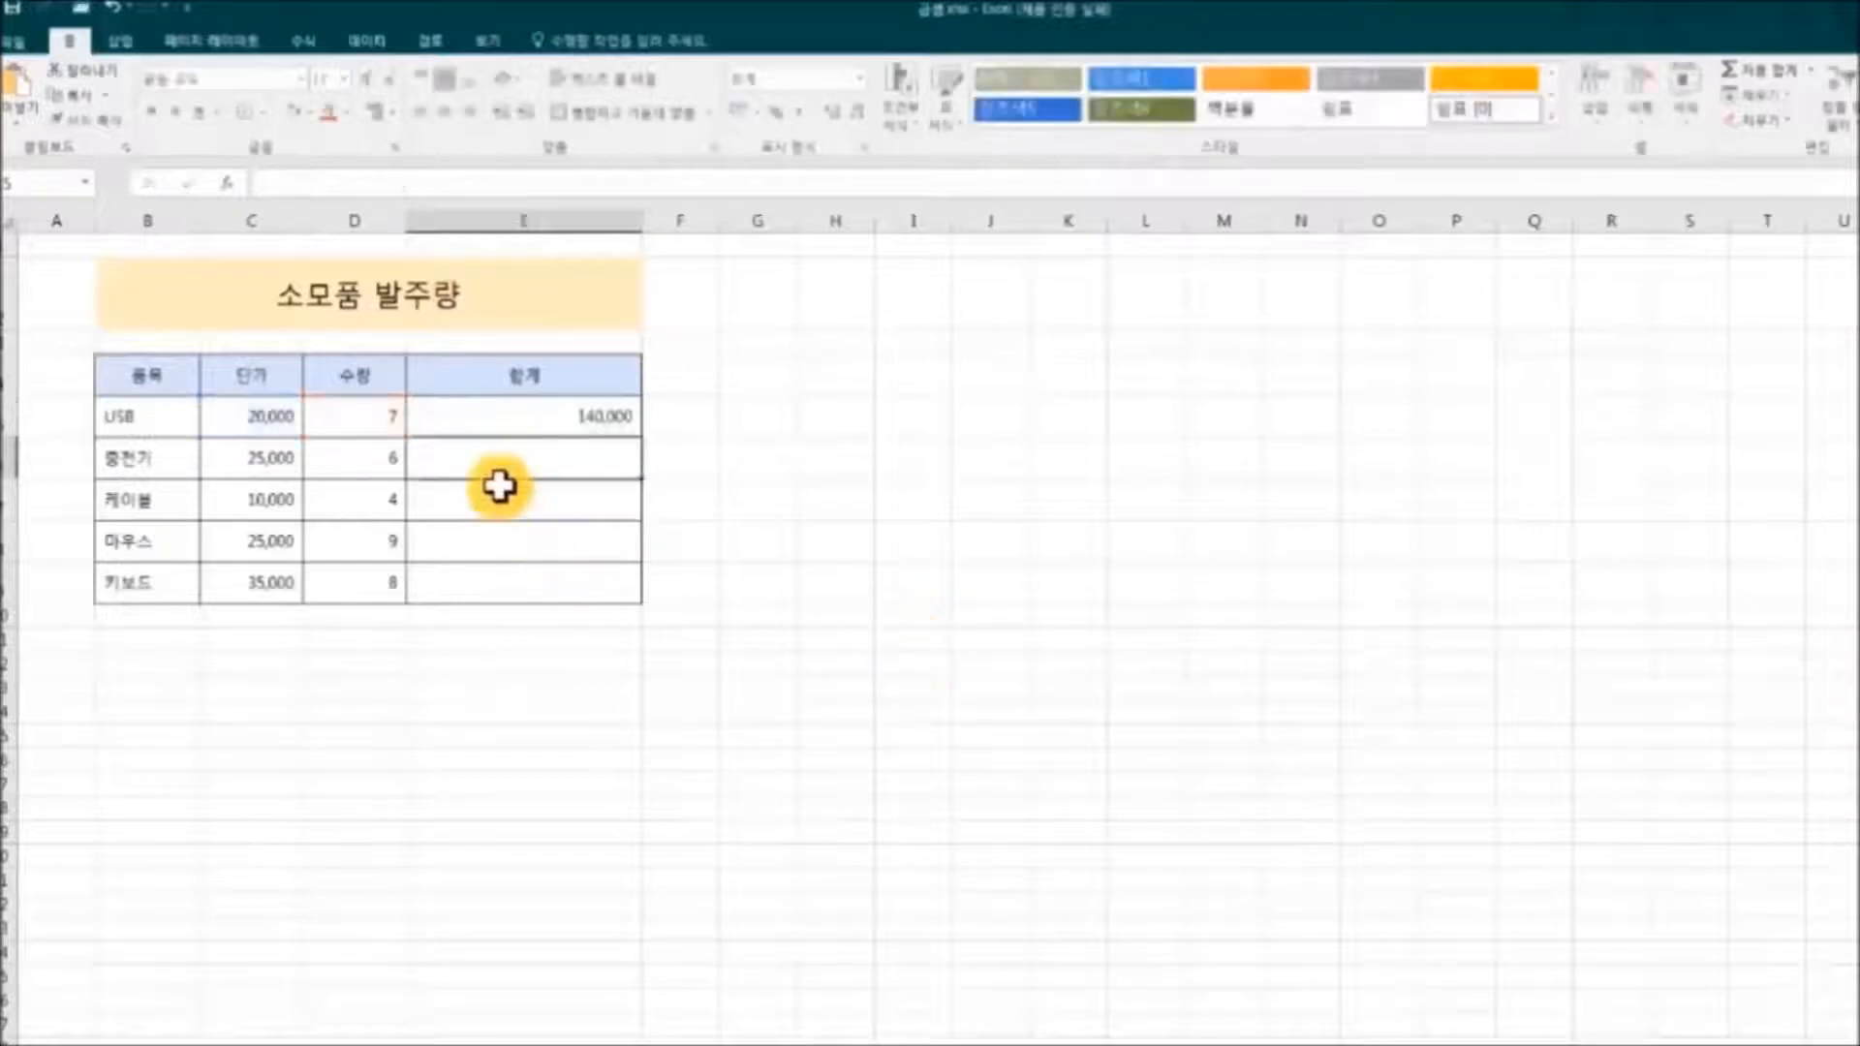
Fill the PRODUCT formula from E5 down the 합계 column through the 키보드 row.
left_click(520, 406)
left_click_drag(644, 442, 643, 597)
left_click(930, 742)
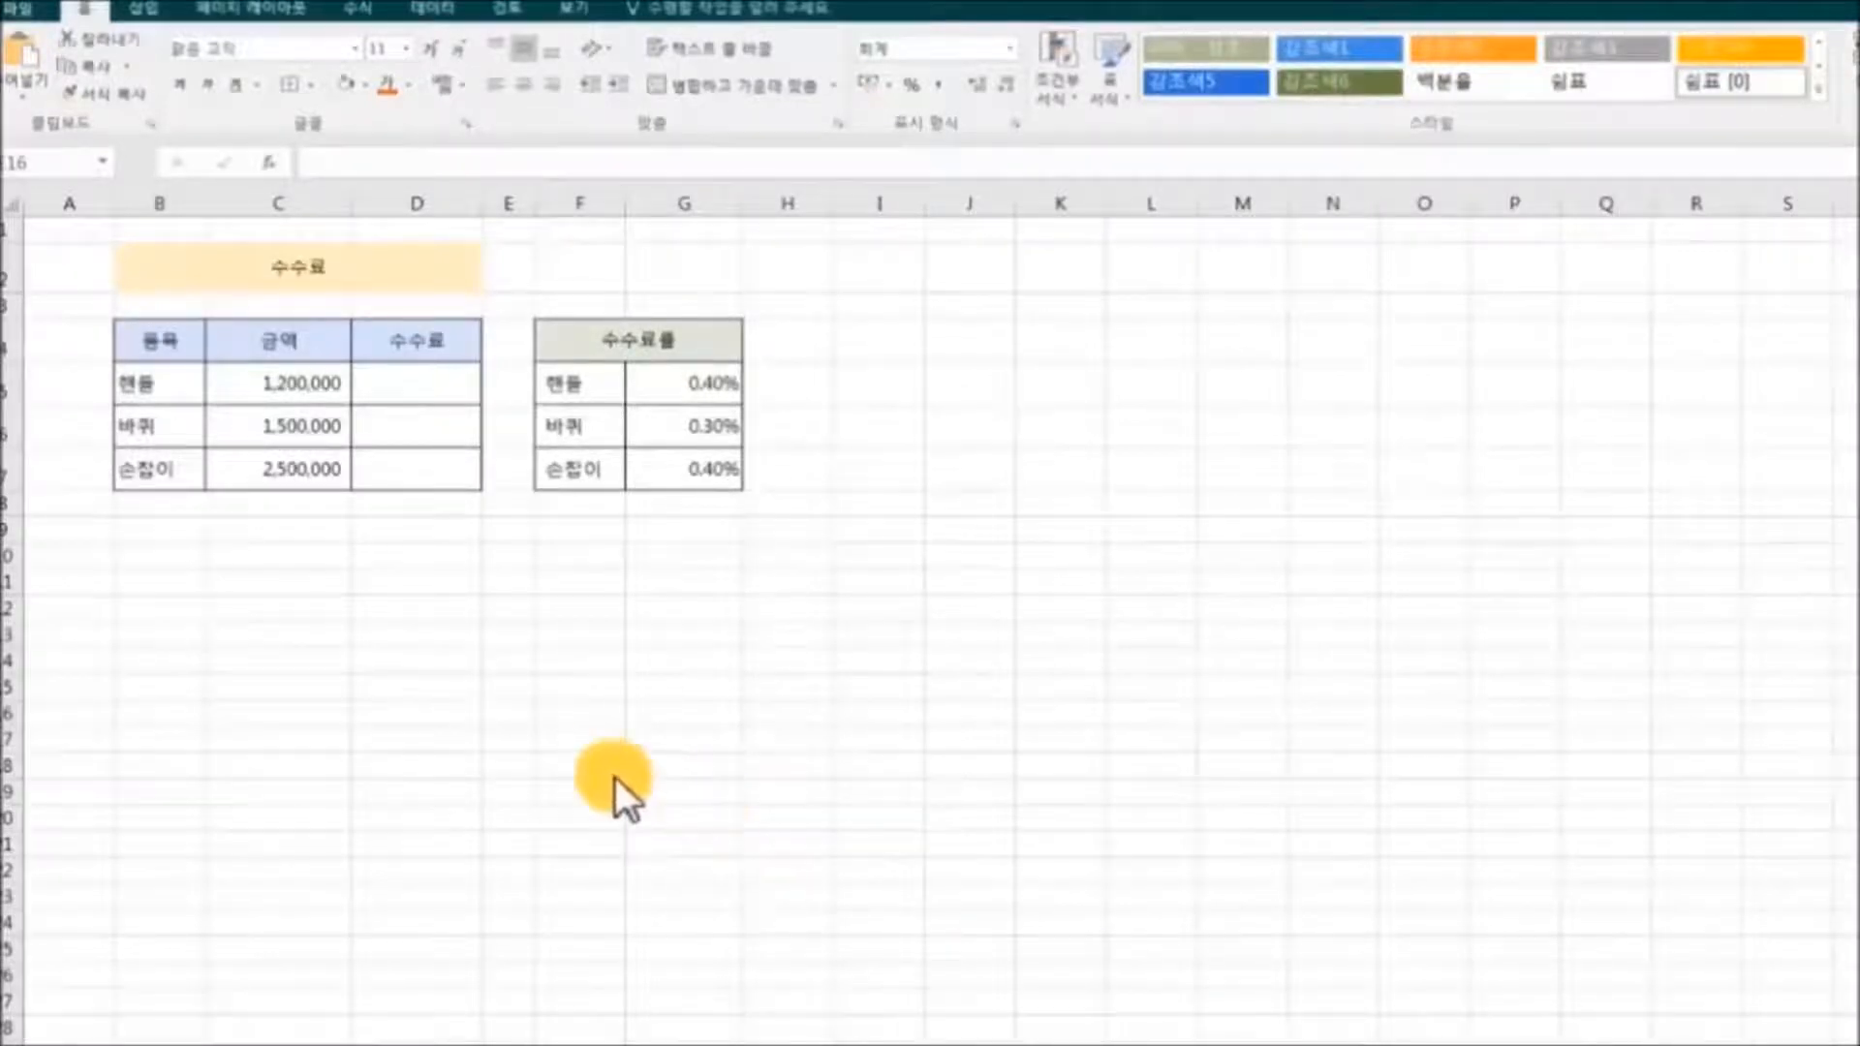
In the 수수료 table, enter =PRODUCT(C5,G5) in cell D5 to calculate the commission for 핸들.
left_click(434, 380)
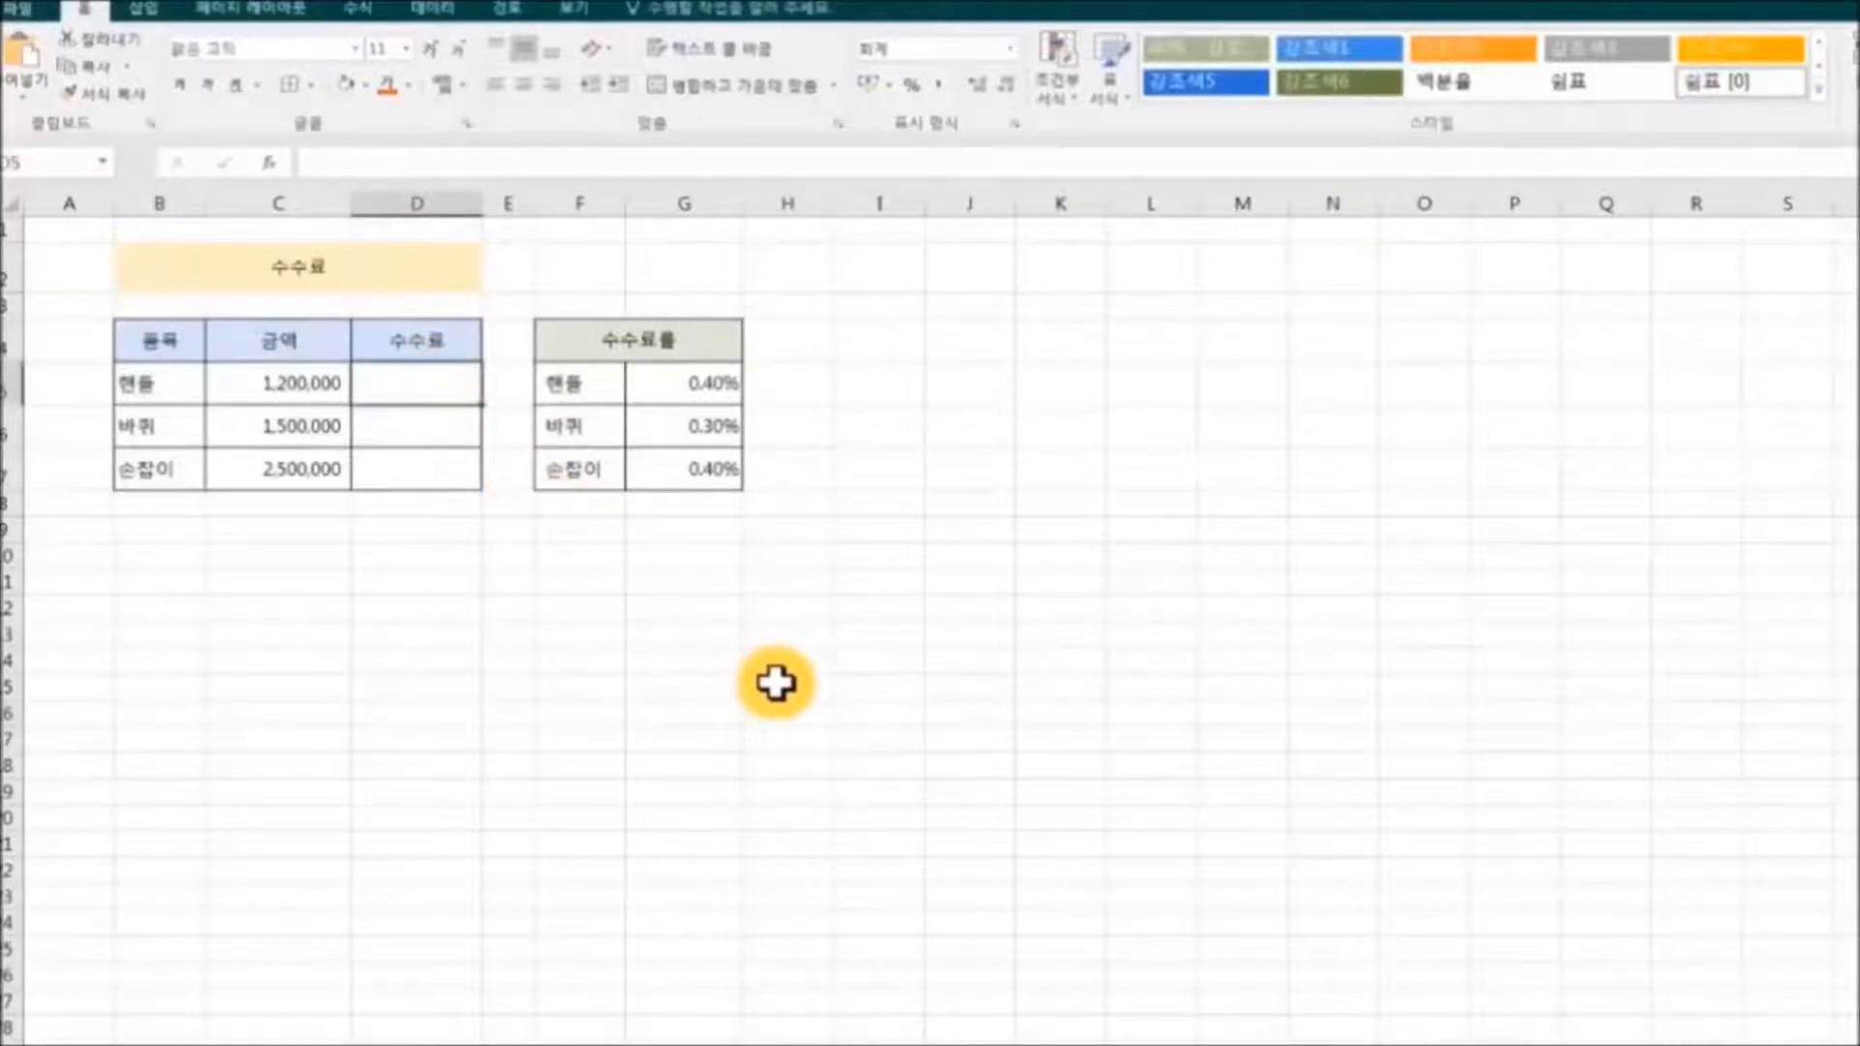
type("=")
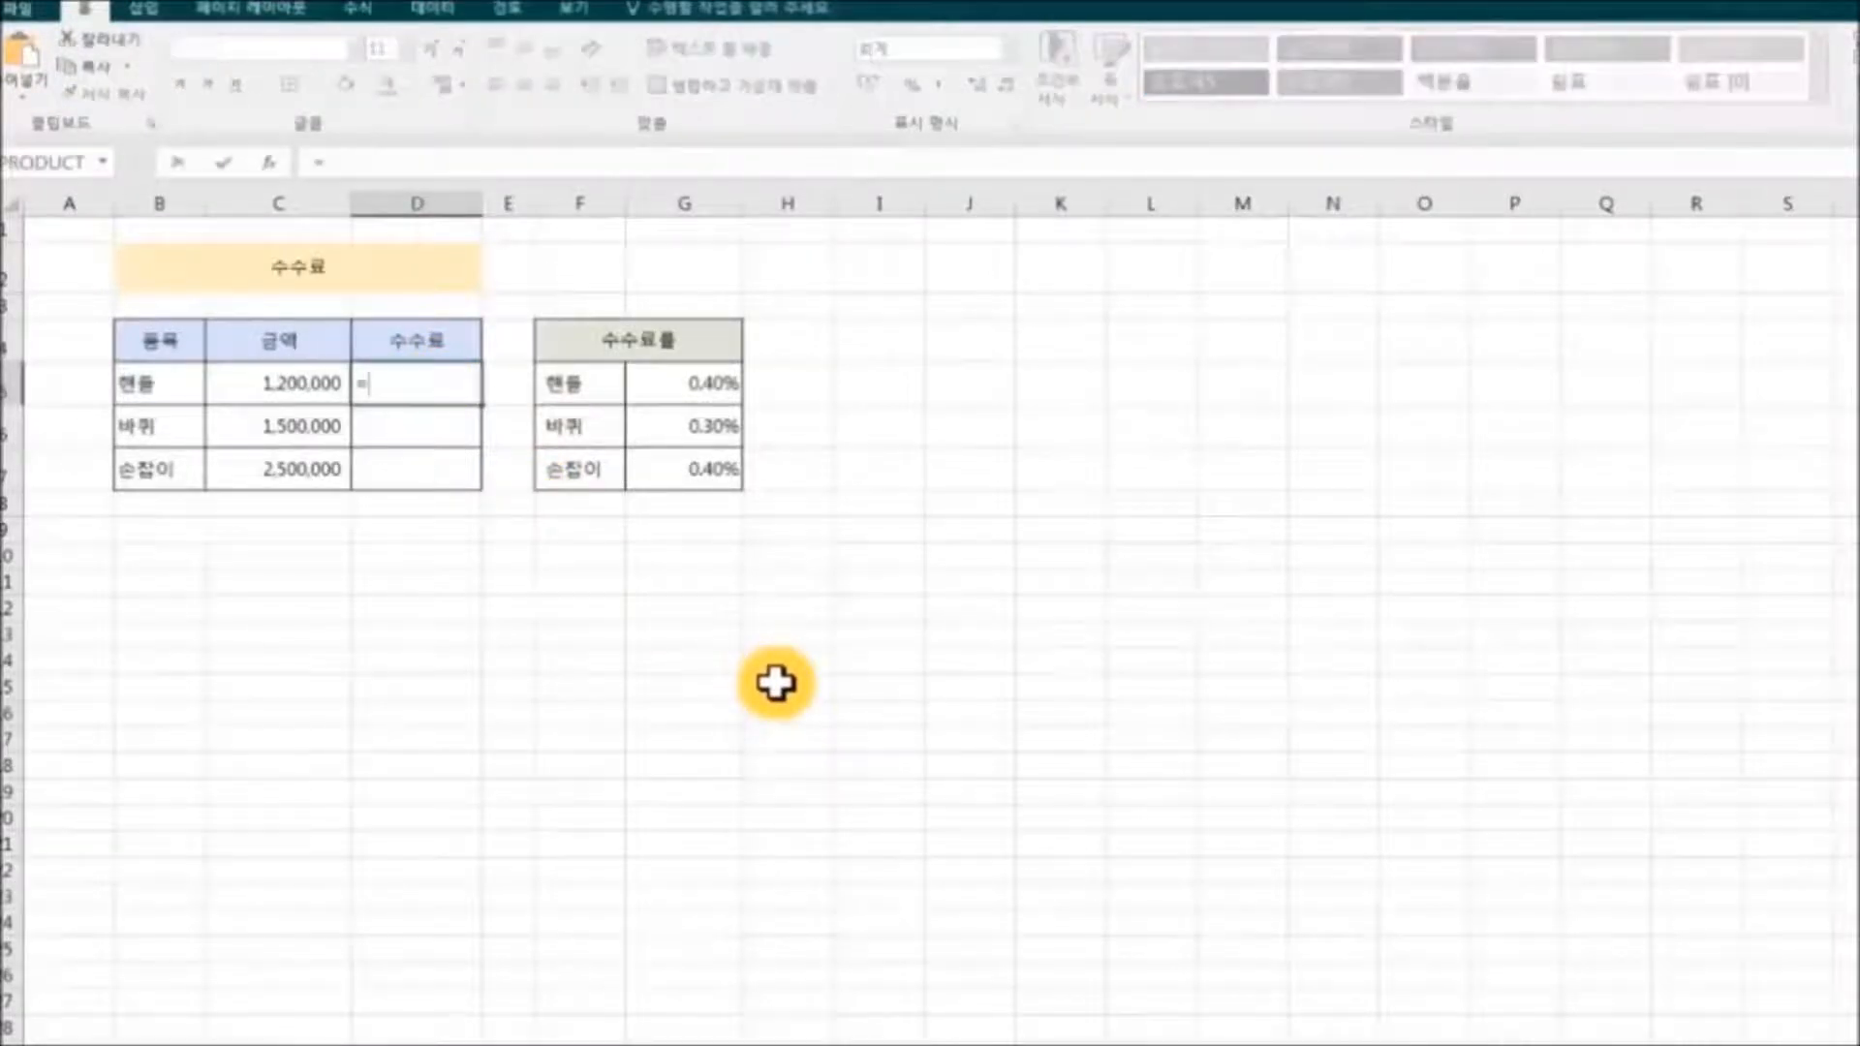
type("pro")
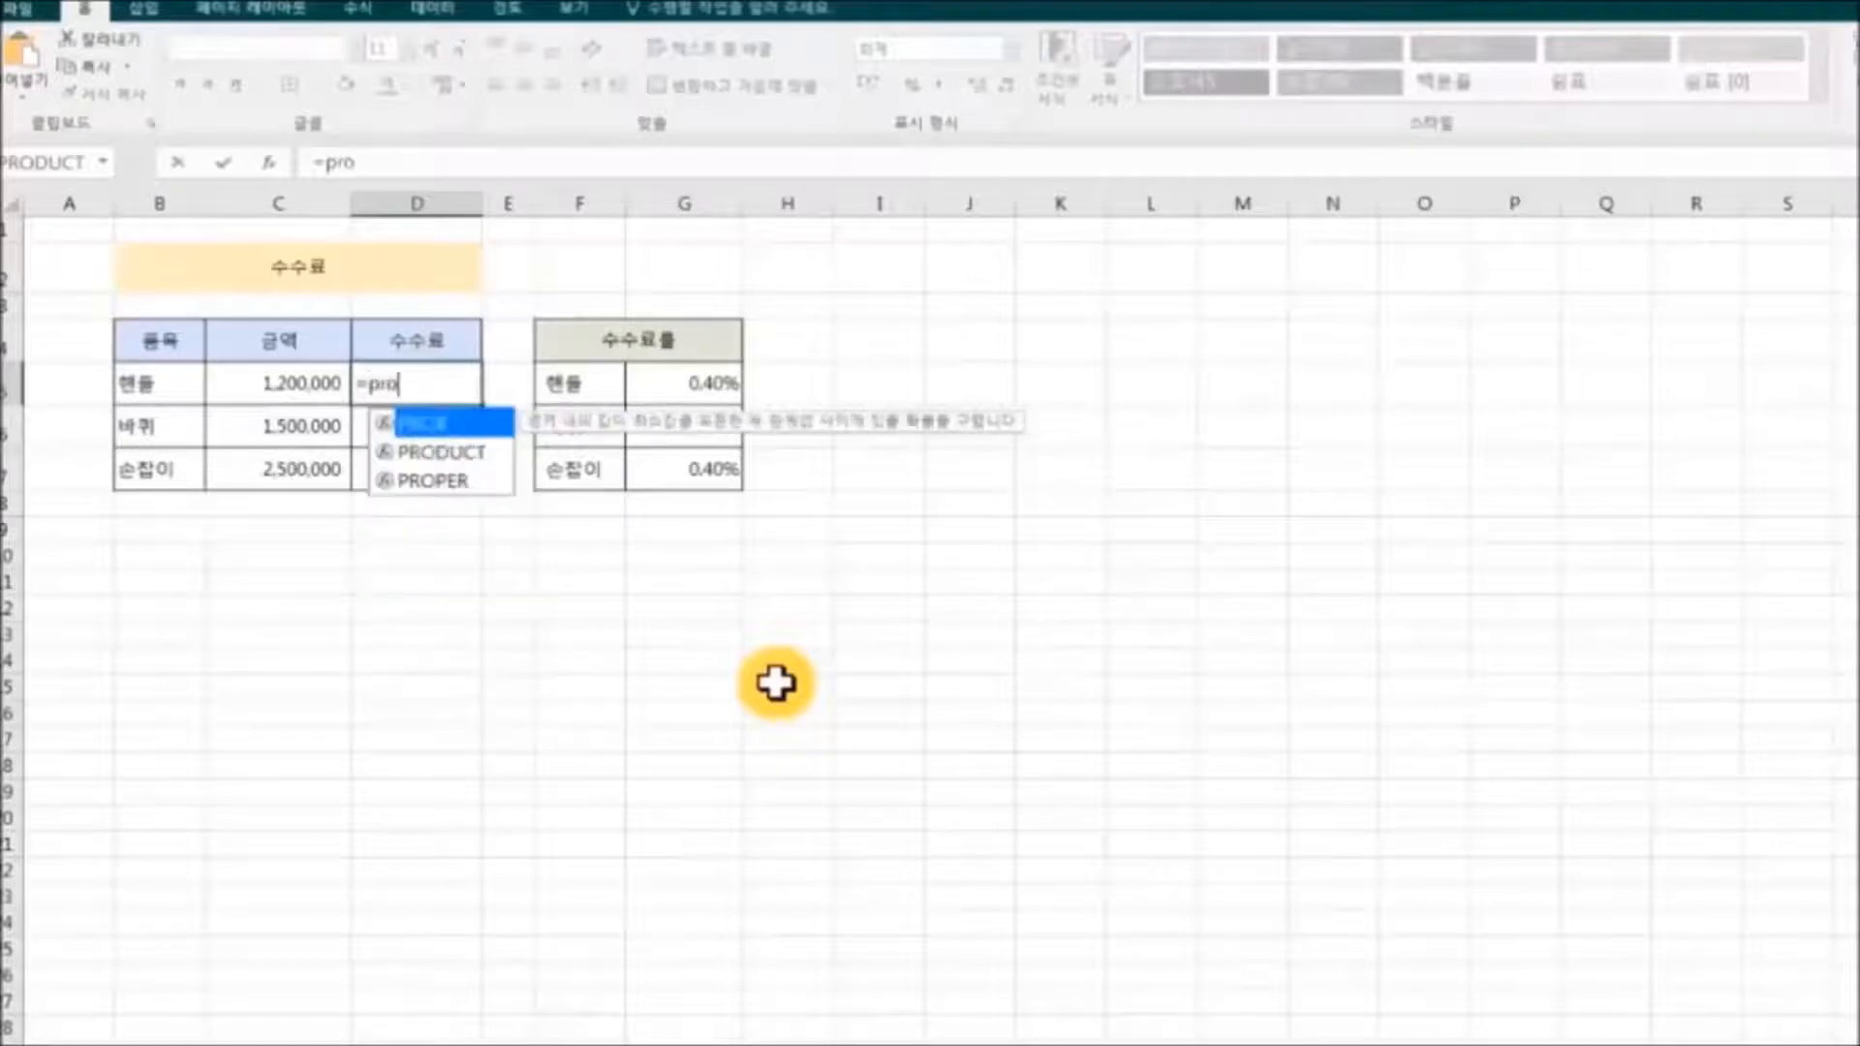
left_click(474, 452)
double_click(475, 451)
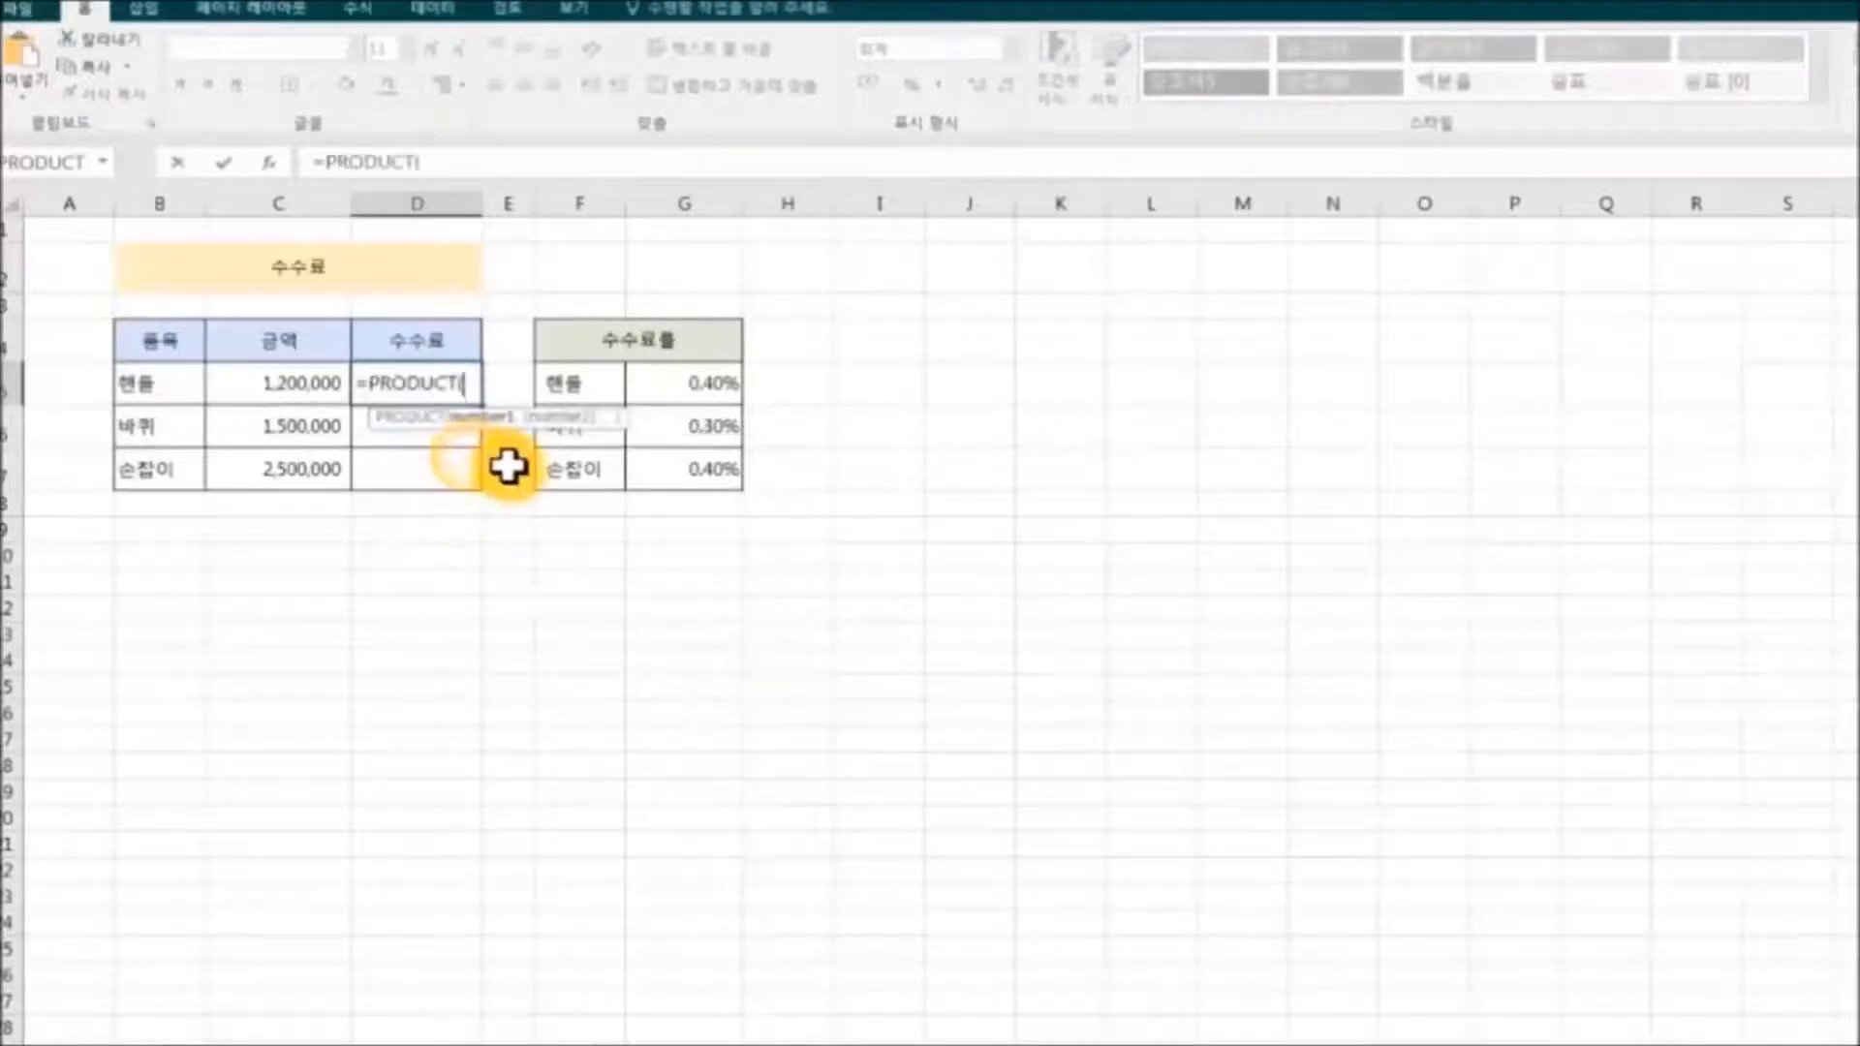
left_click(275, 380)
type(",")
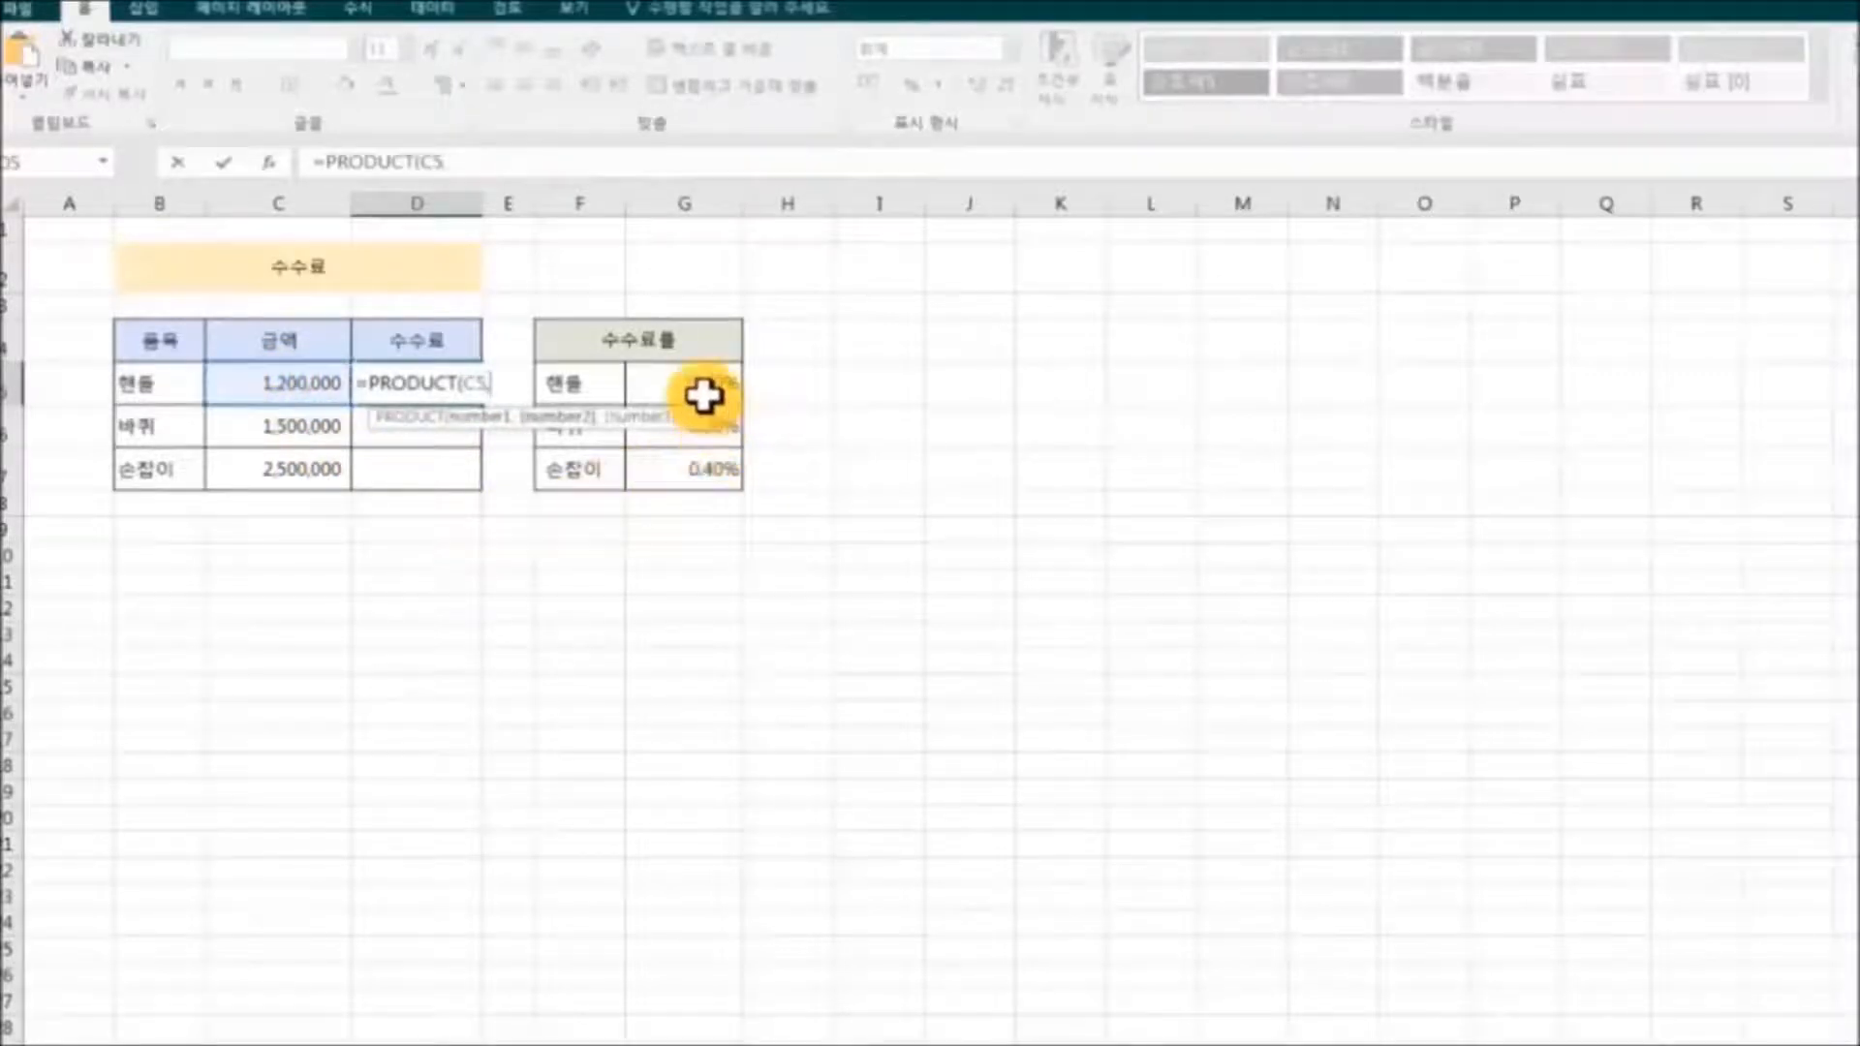
left_click(702, 394)
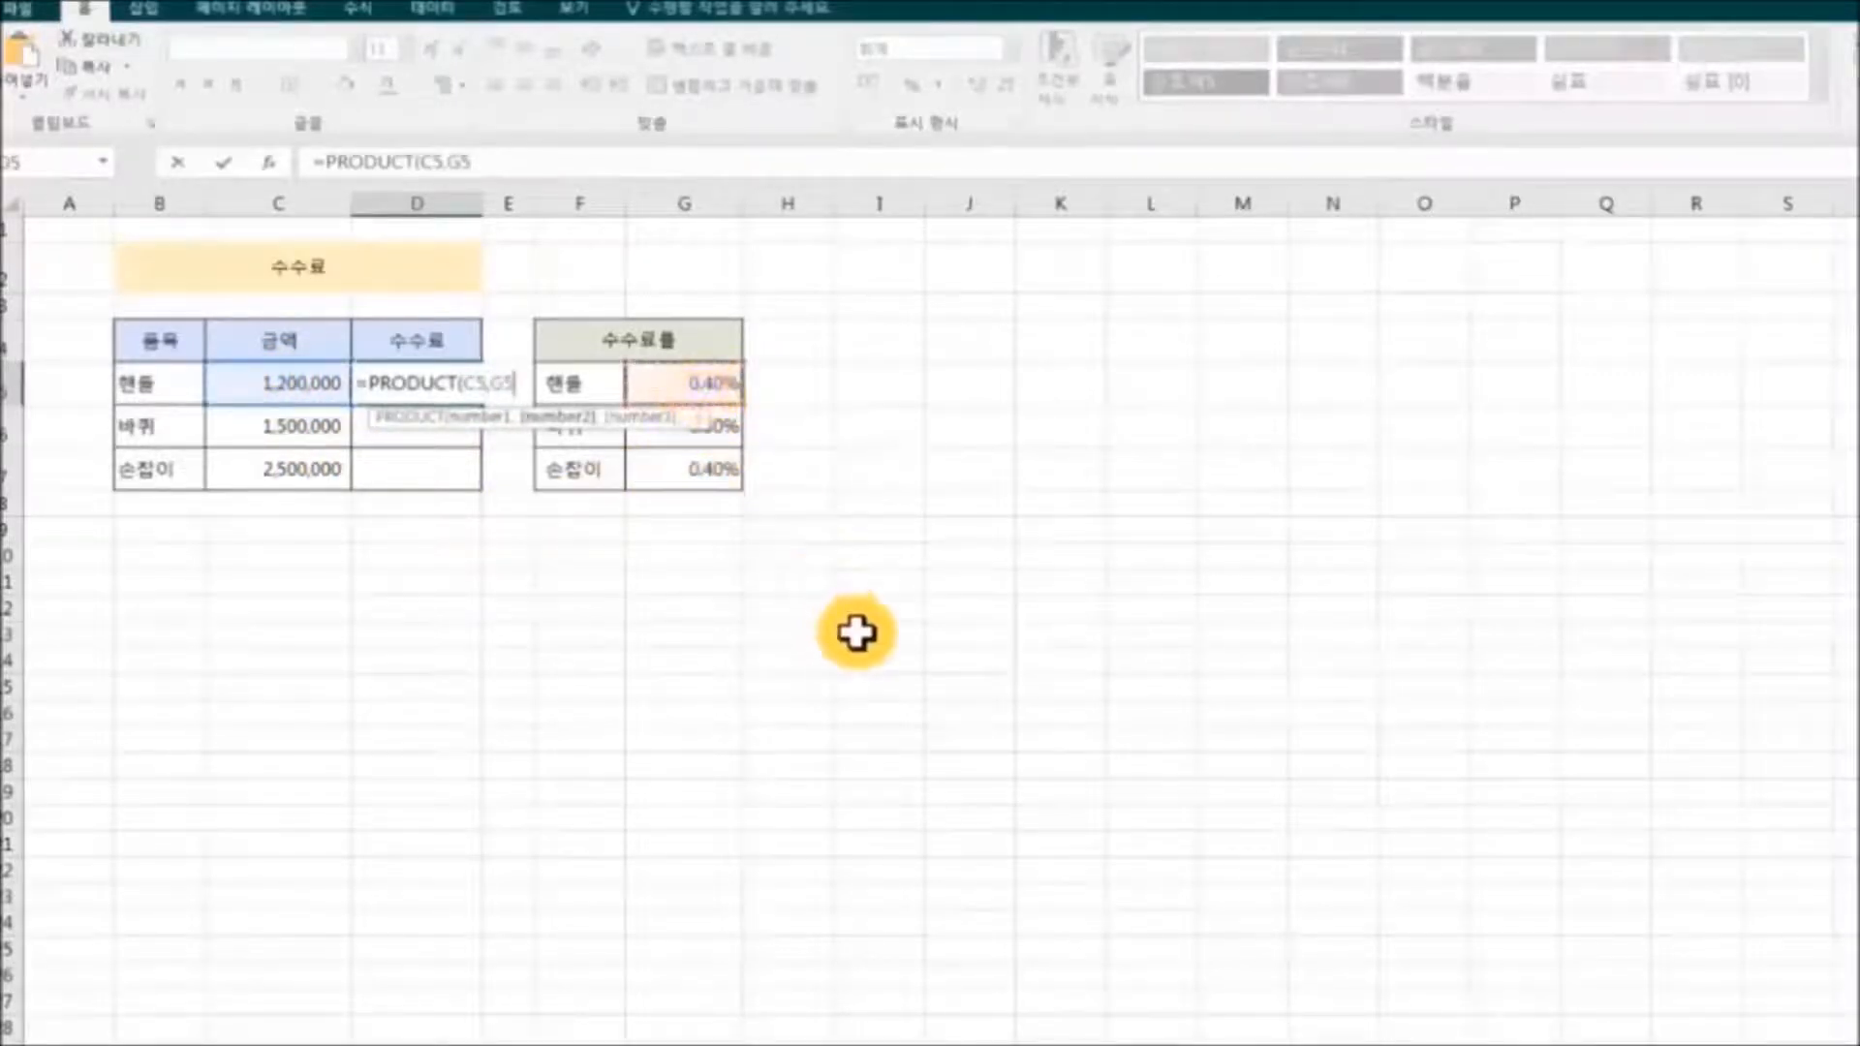
type(")")
key("Return")
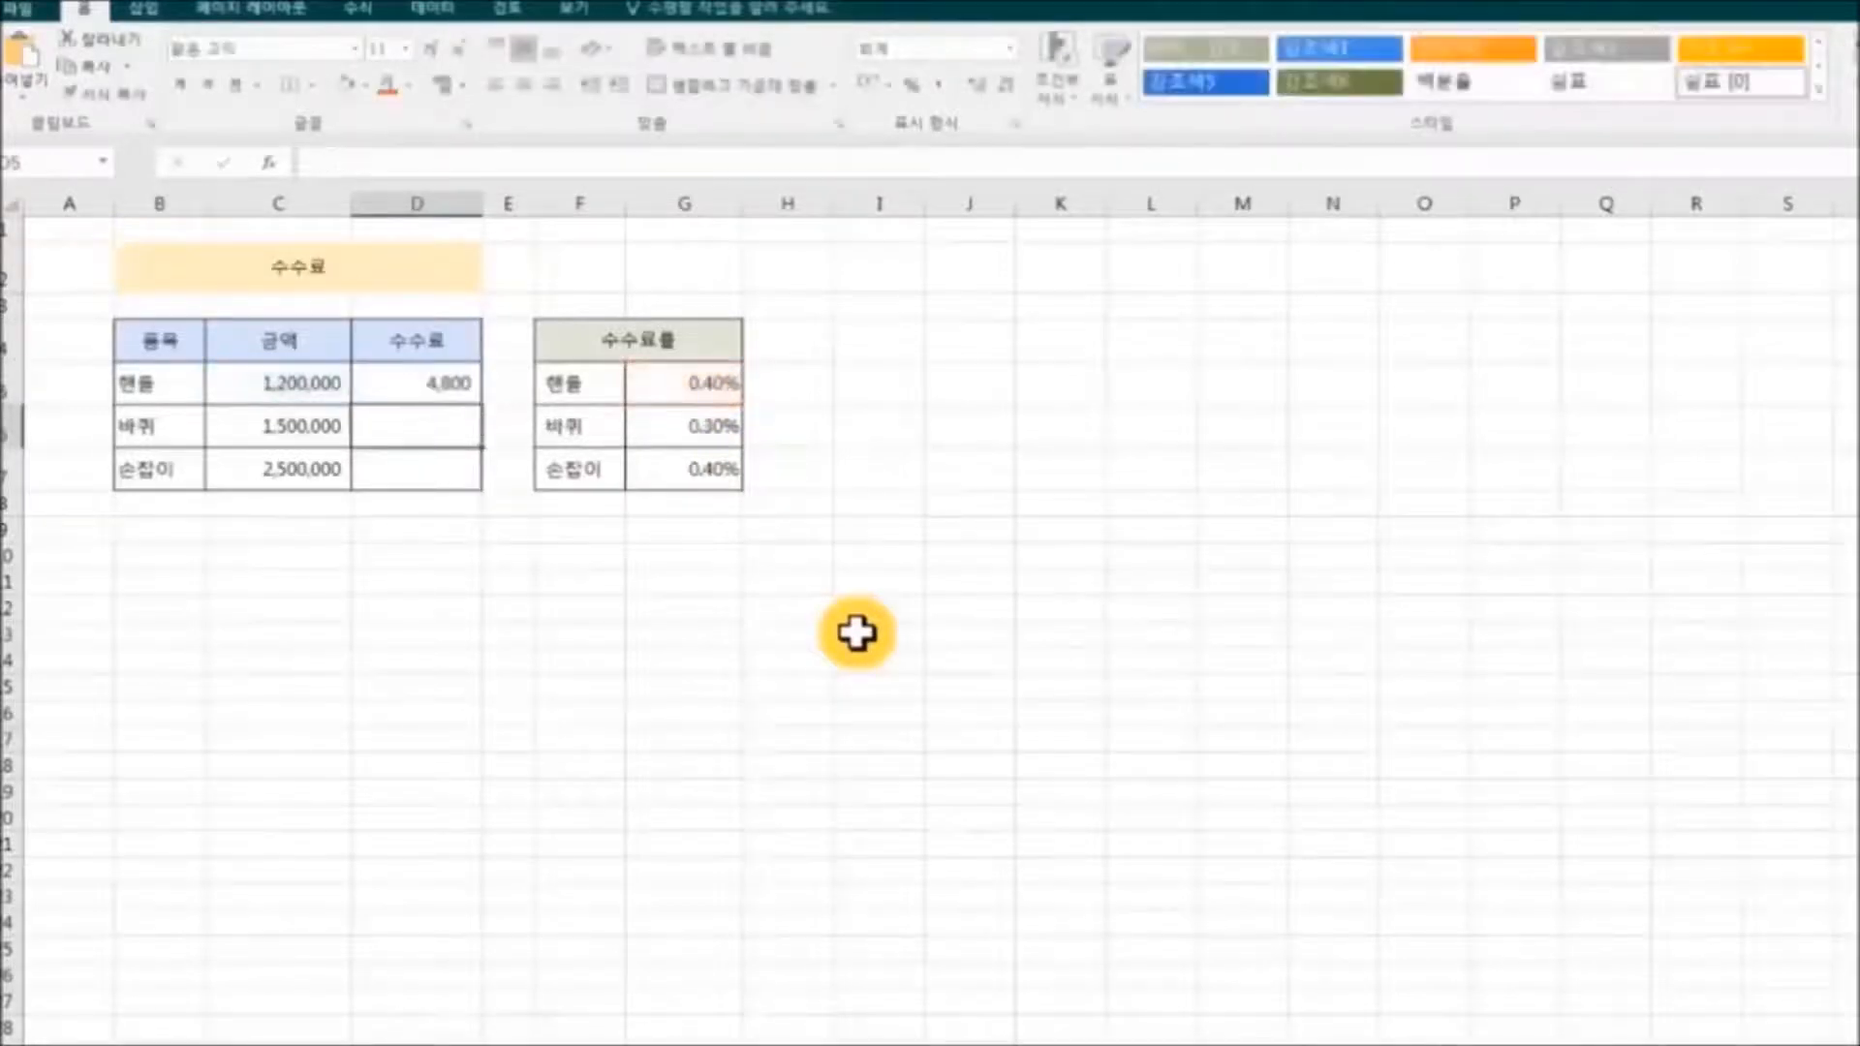
Fill the commission formula from D5 down the 수수료 column through the 손잡이 row.
left_click(432, 380)
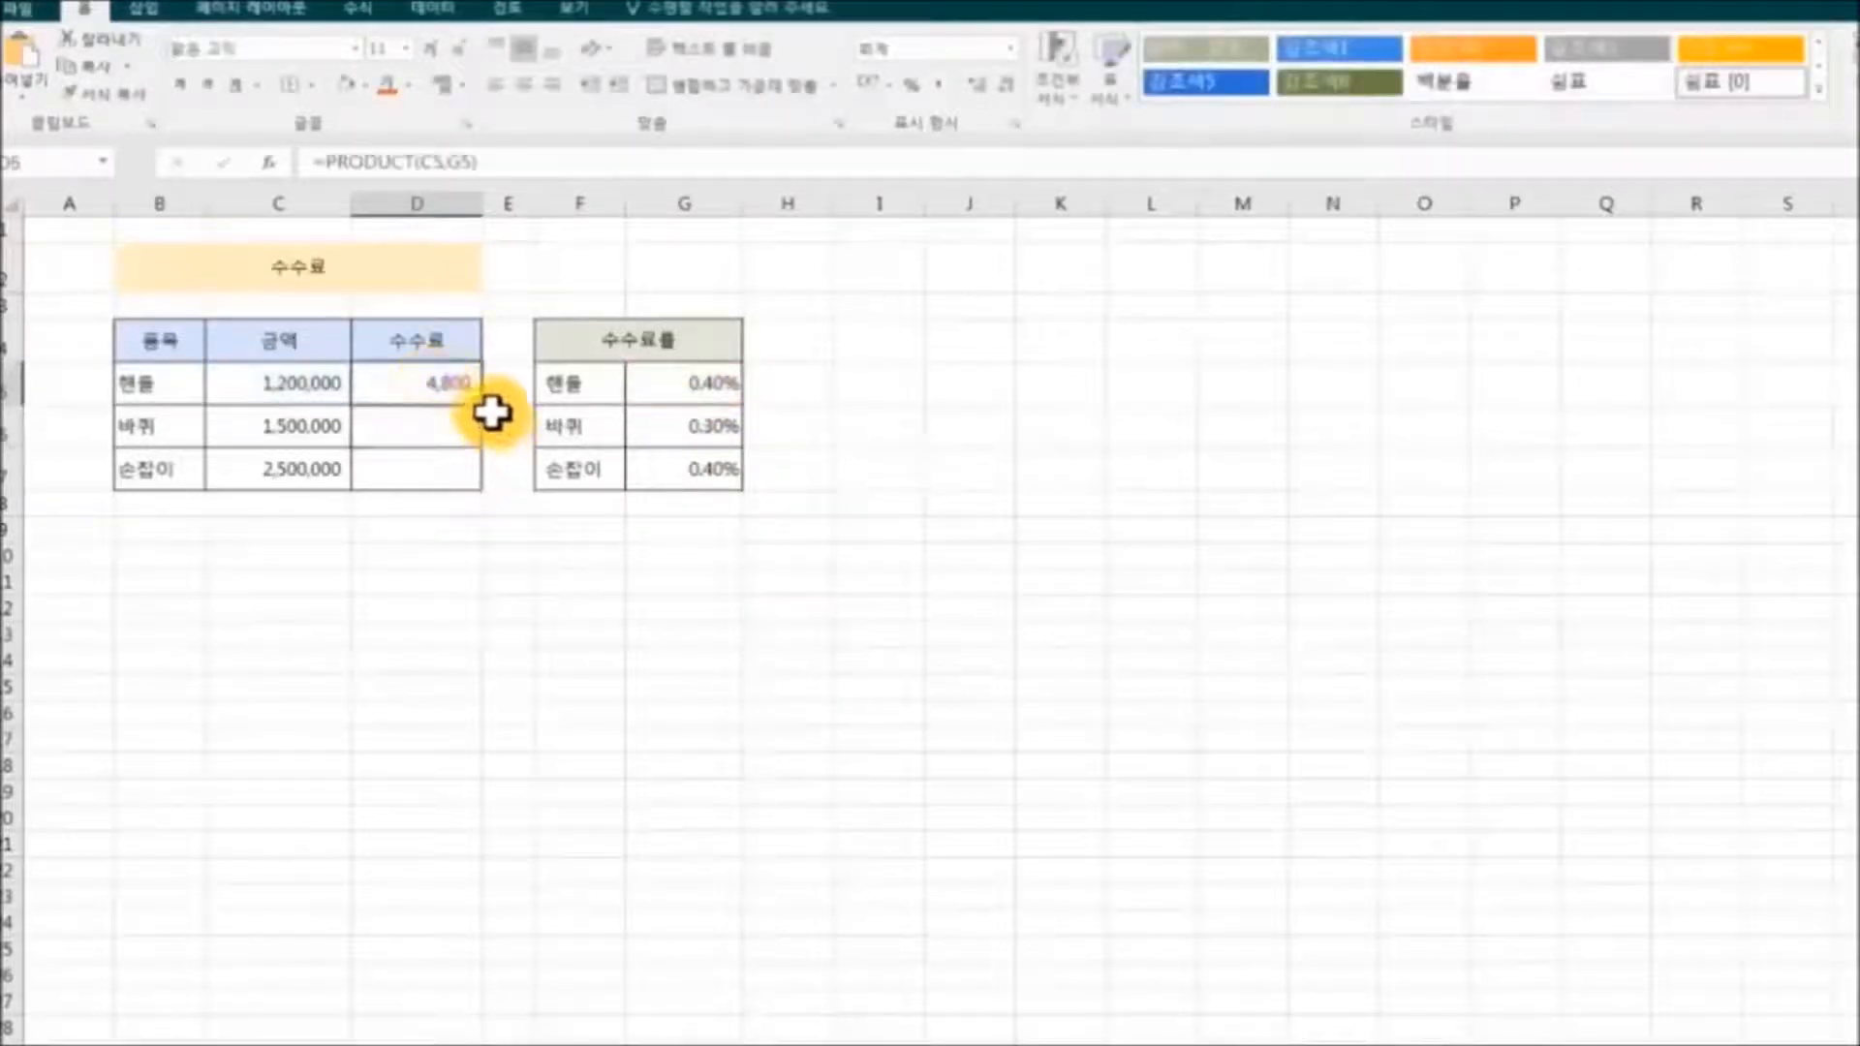
left_click_drag(487, 410, 485, 482)
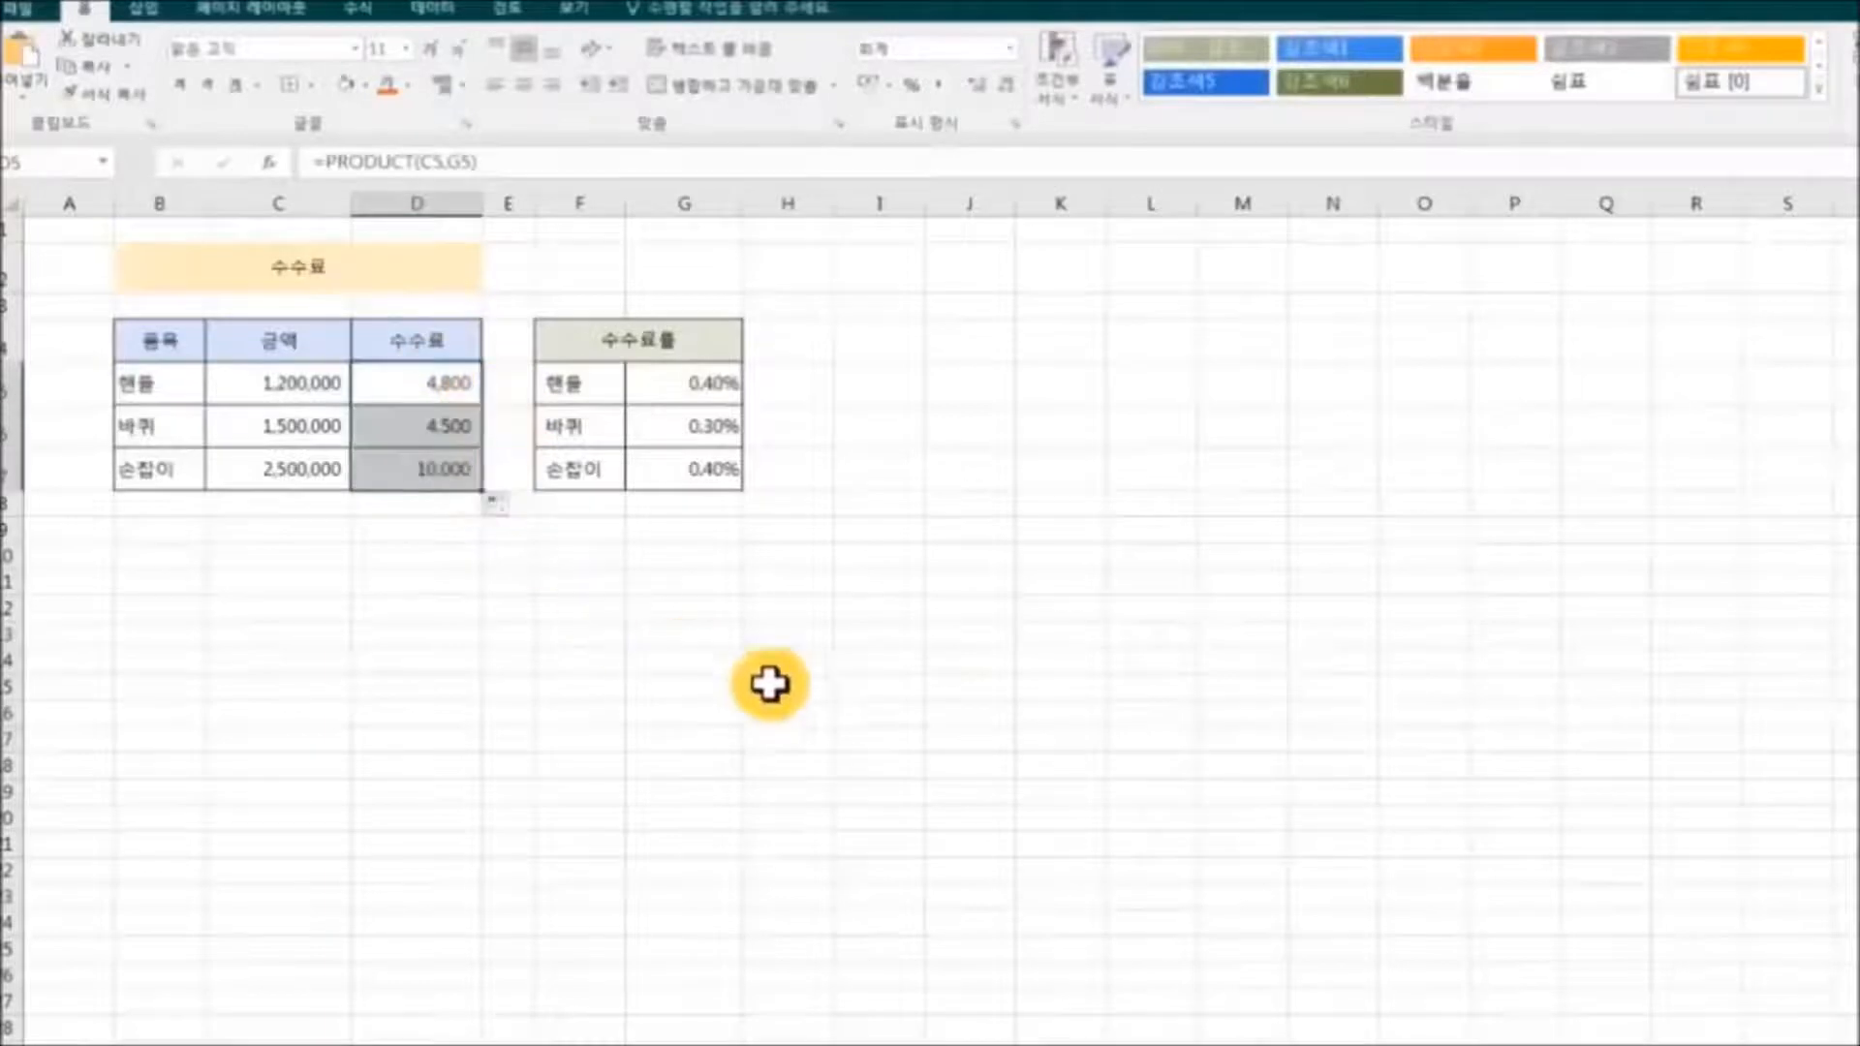
left_click(980, 718)
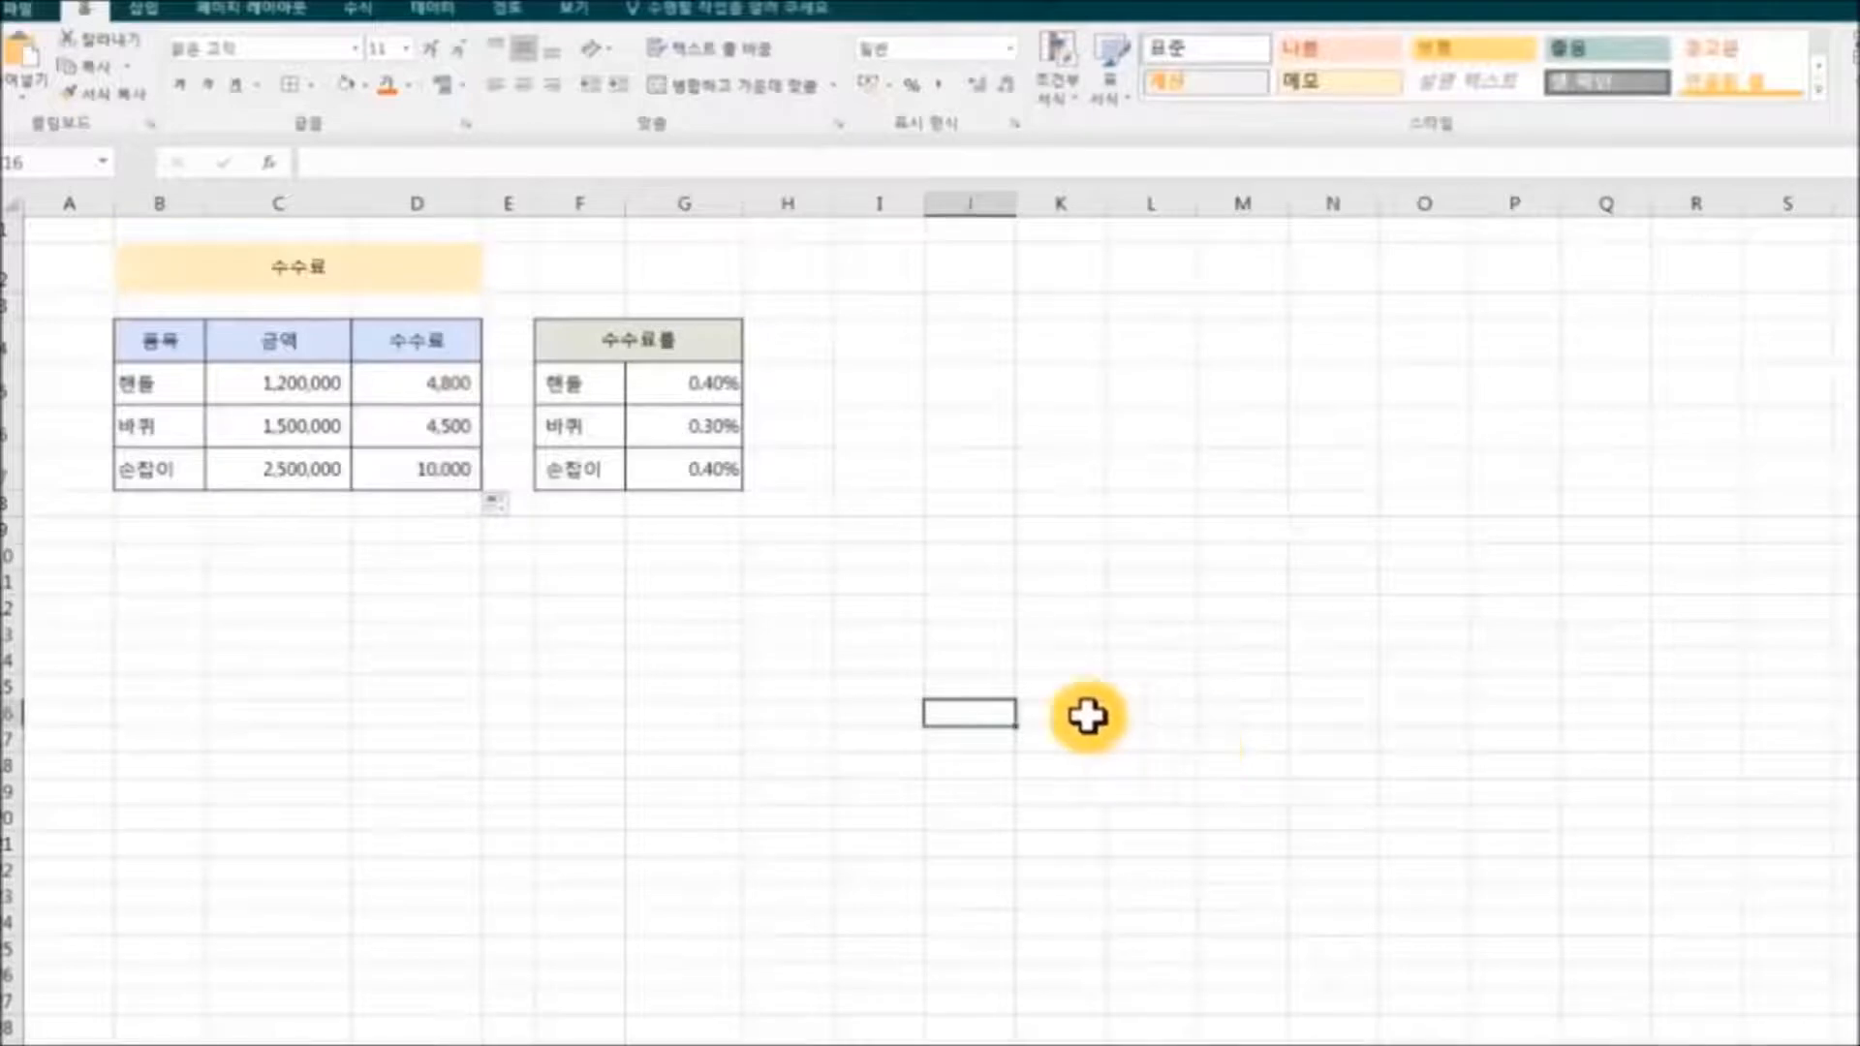
Set the 금액 value for 바퀴 in cell C6 to 200000.
left_click(269, 428)
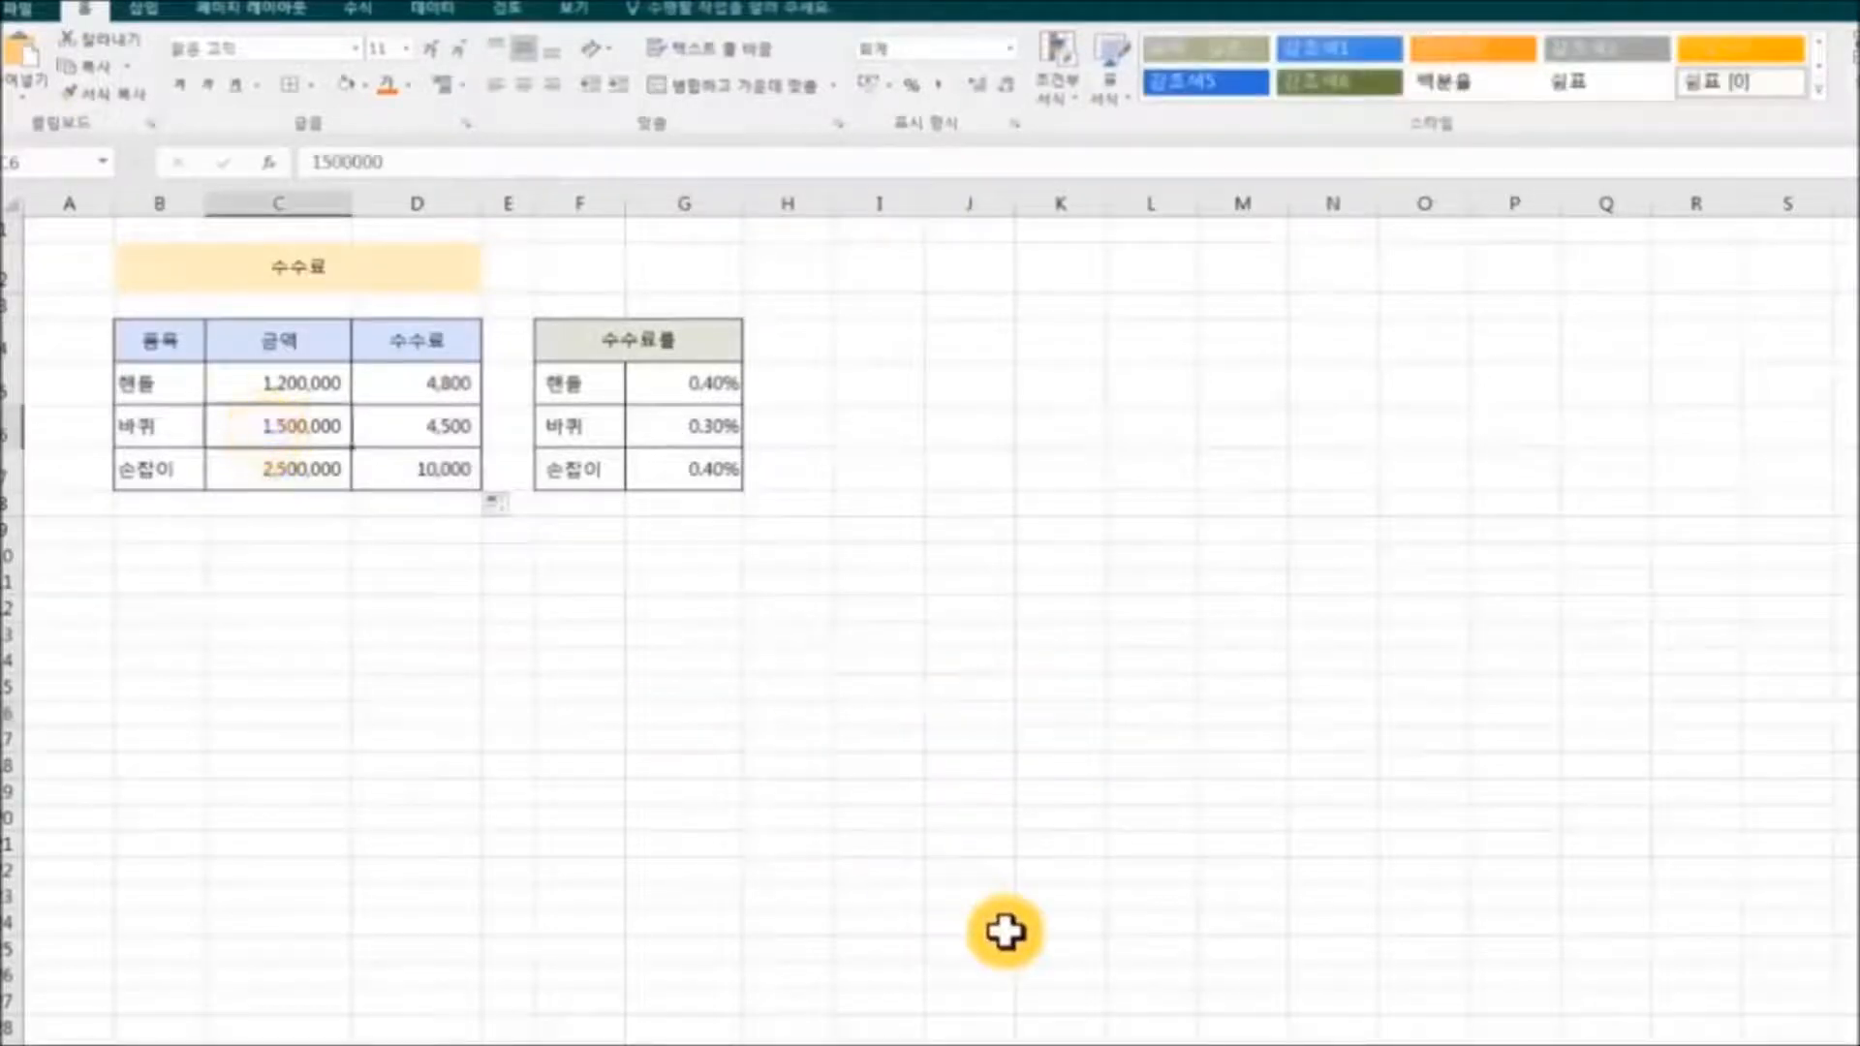
type("200000")
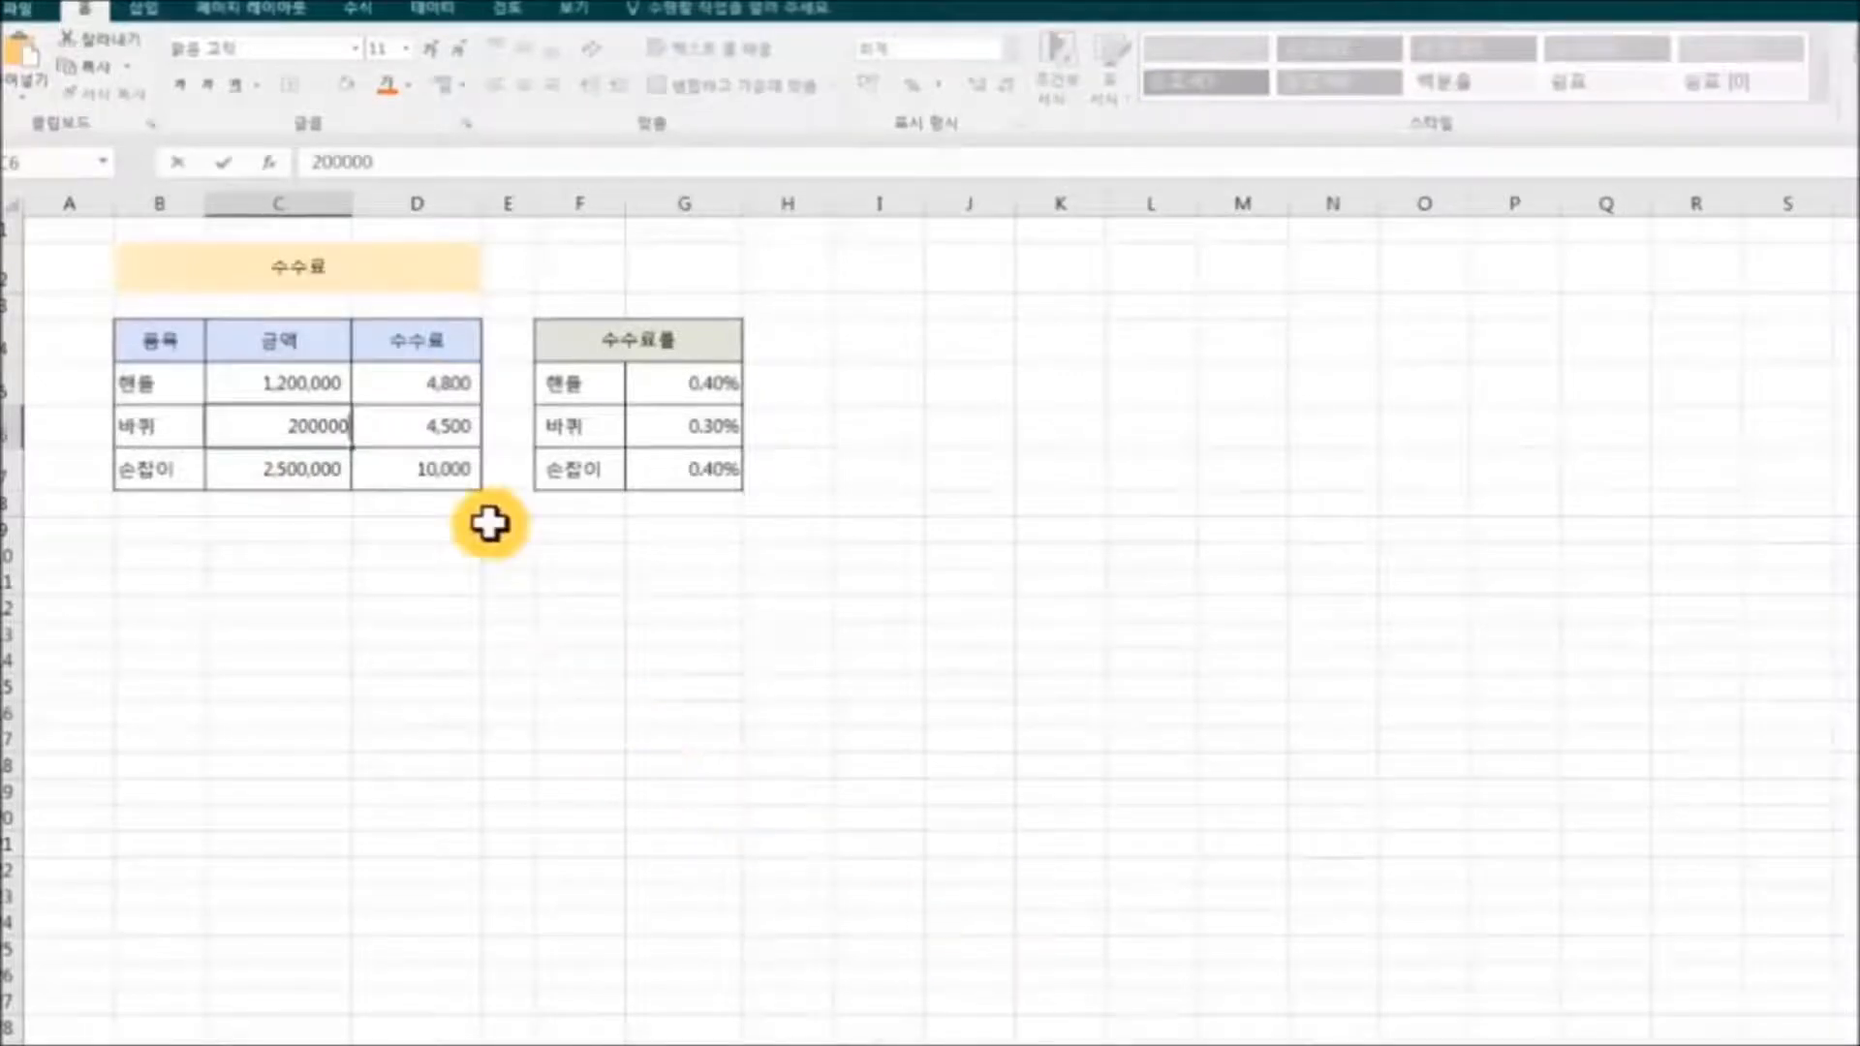
left_click(551, 664)
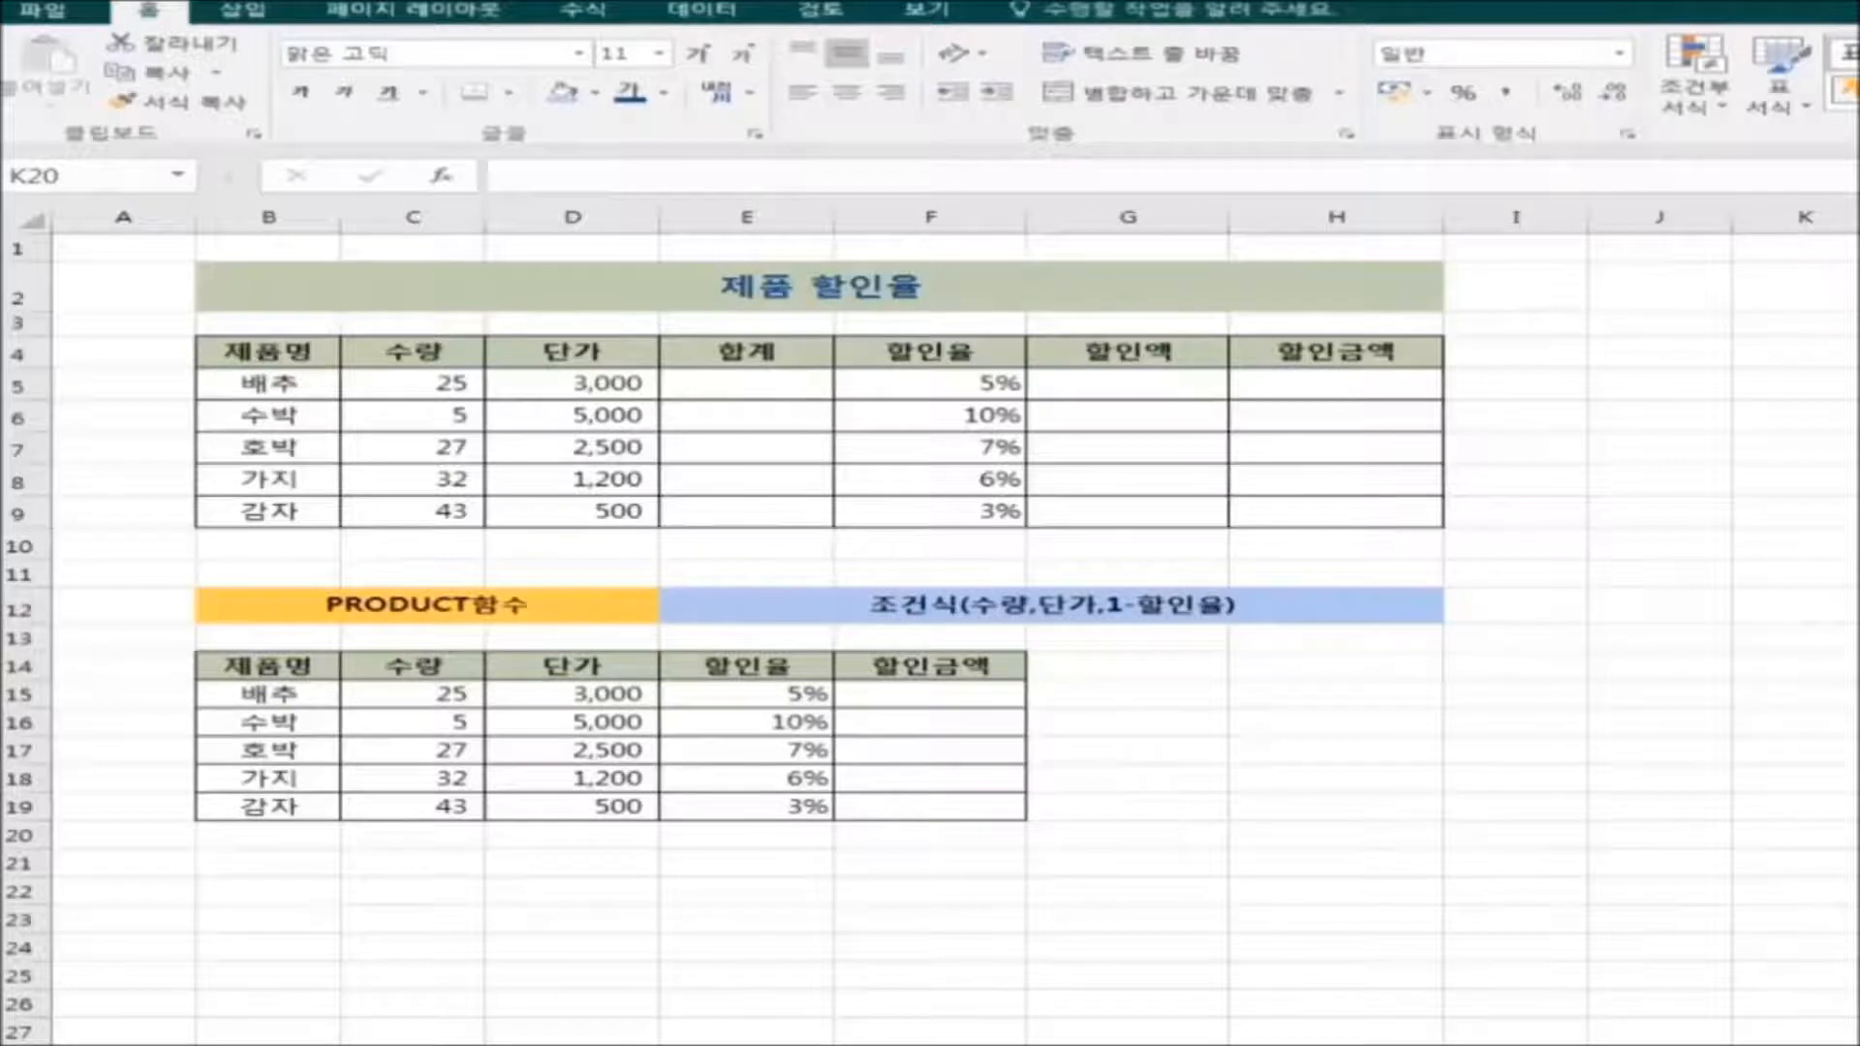
In the 제품 할인율 table, enter =C5*D5 in cell E5 as the total for 배추.
left_click(736, 383)
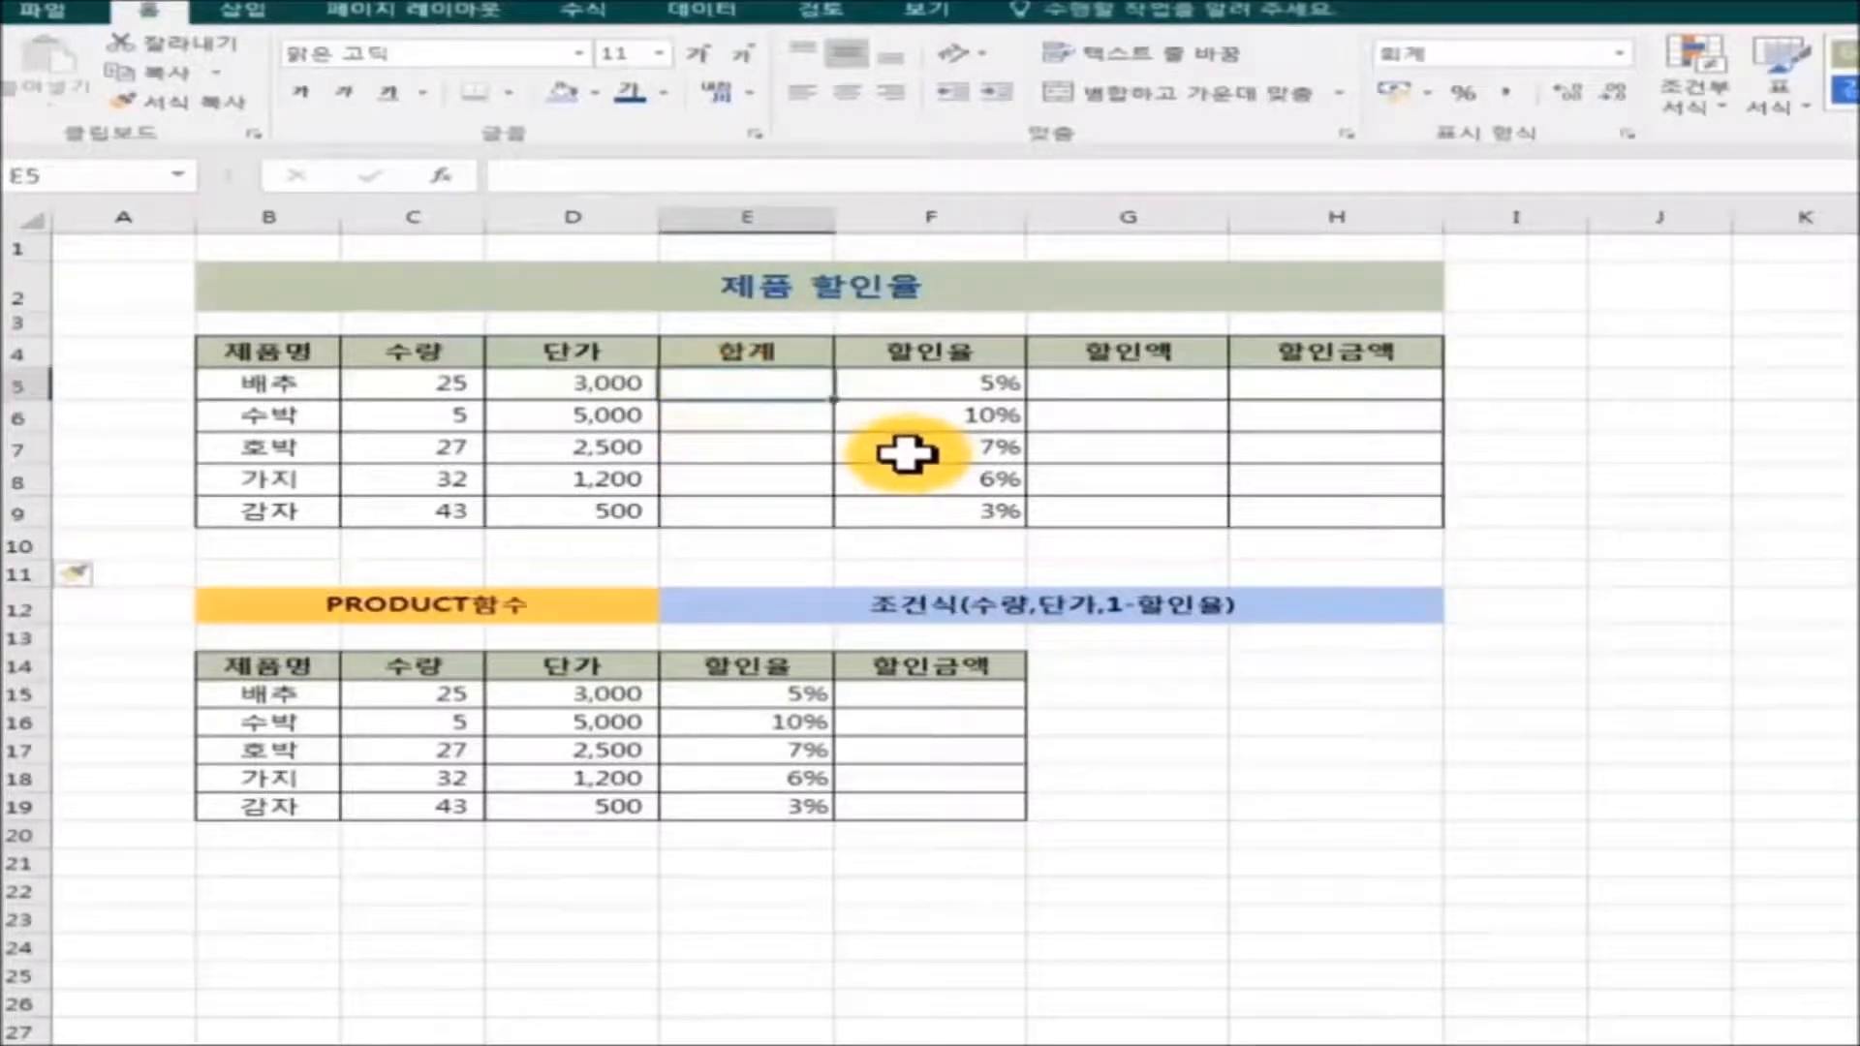
type("=")
left_click(436, 382)
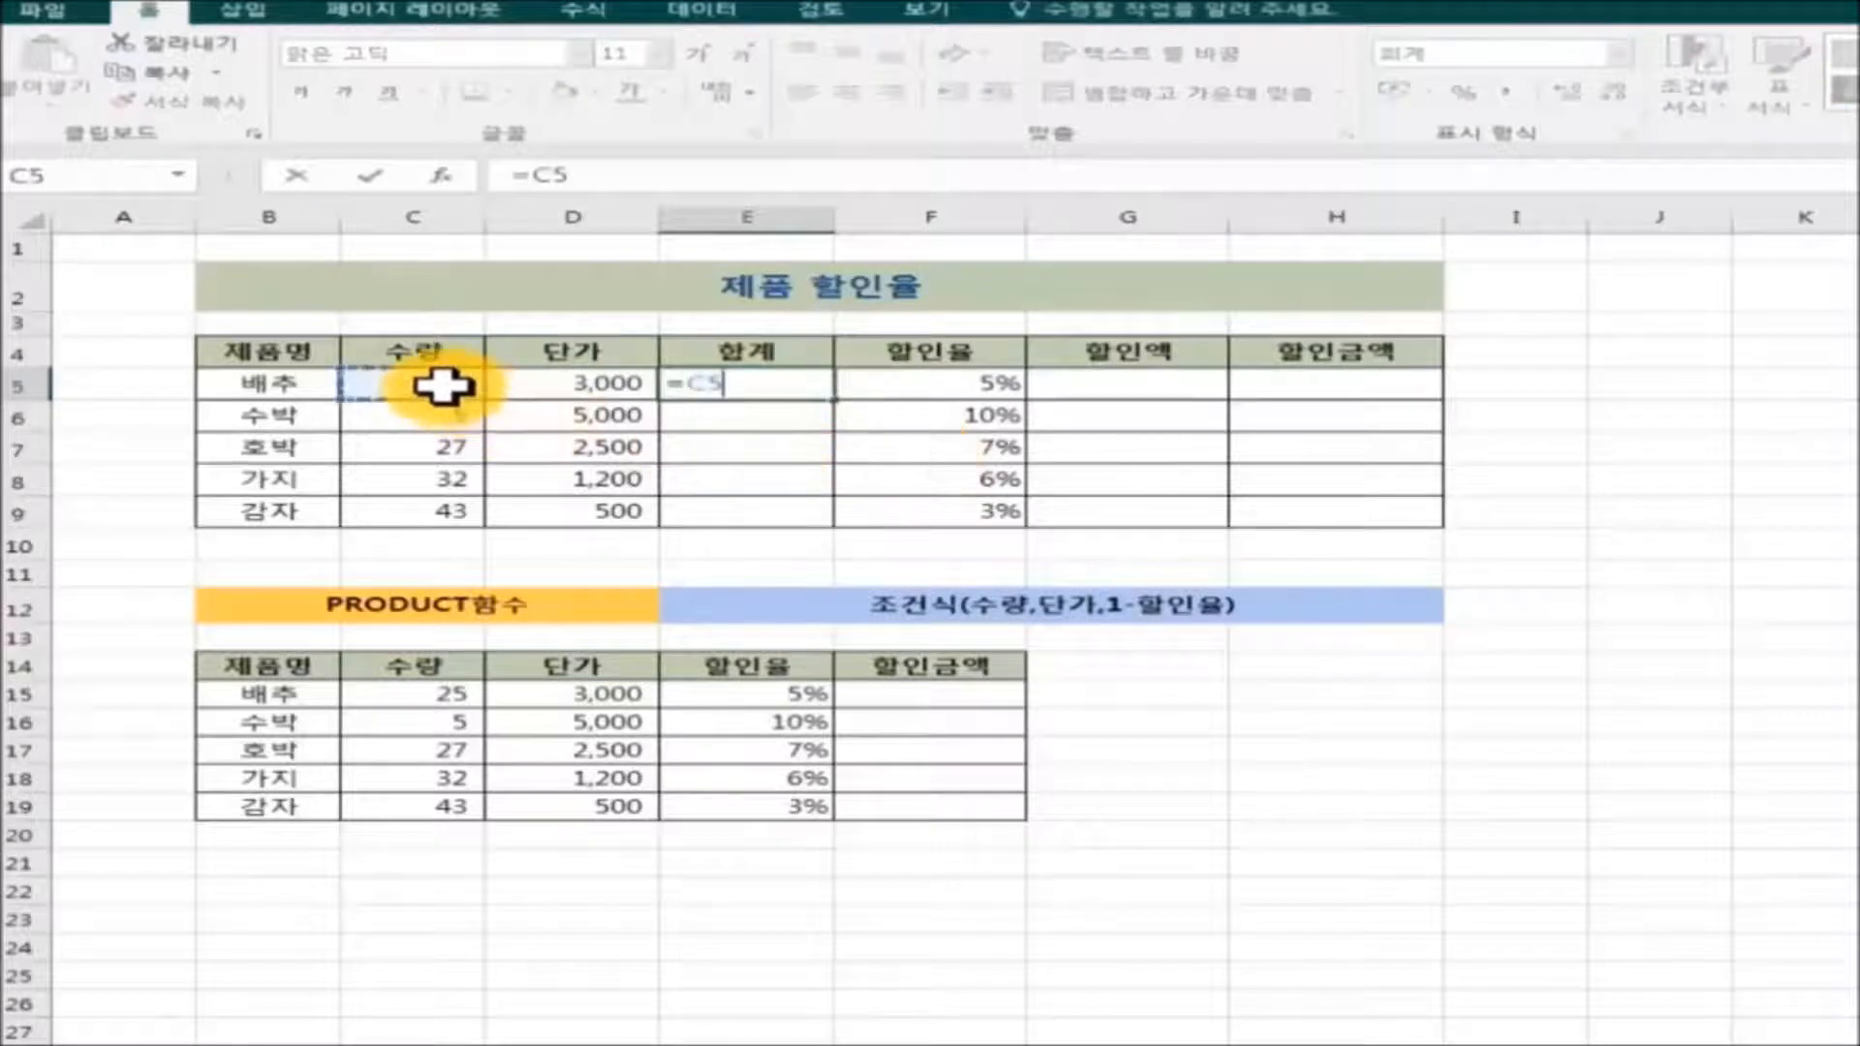
type("*")
left_click(608, 387)
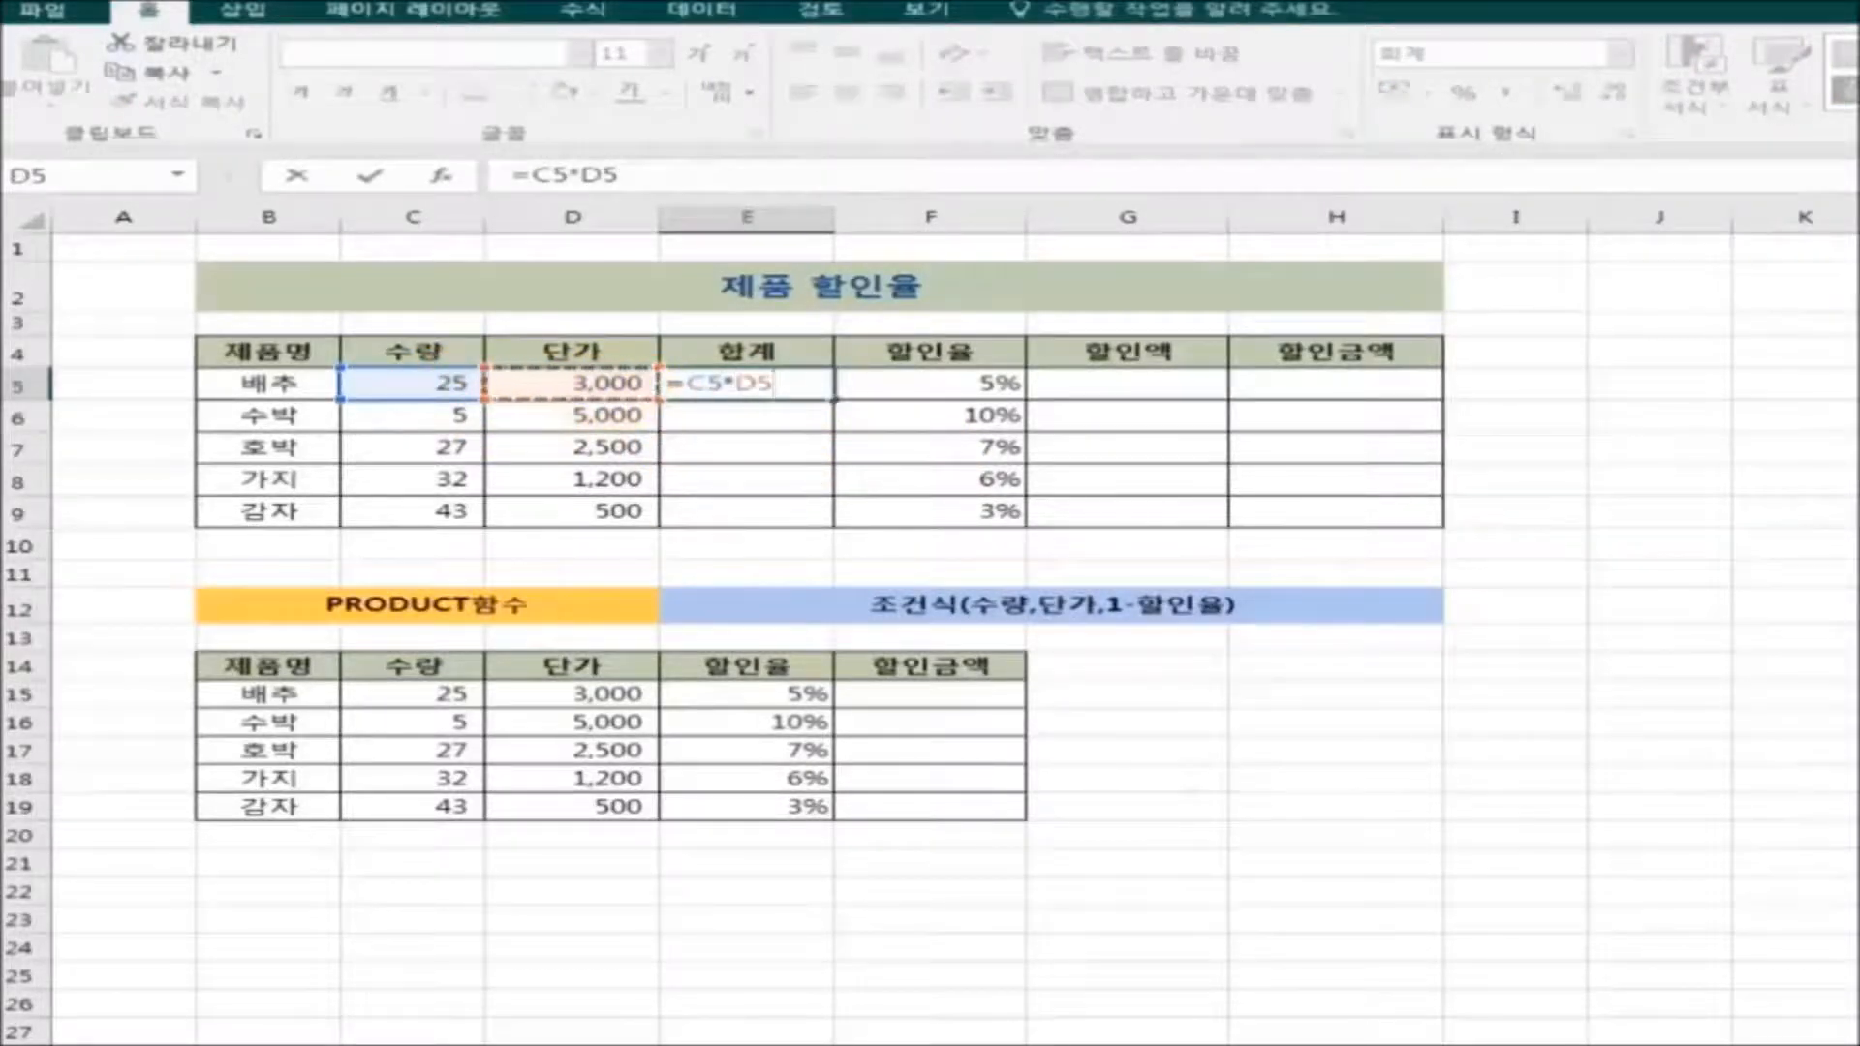
key("Return")
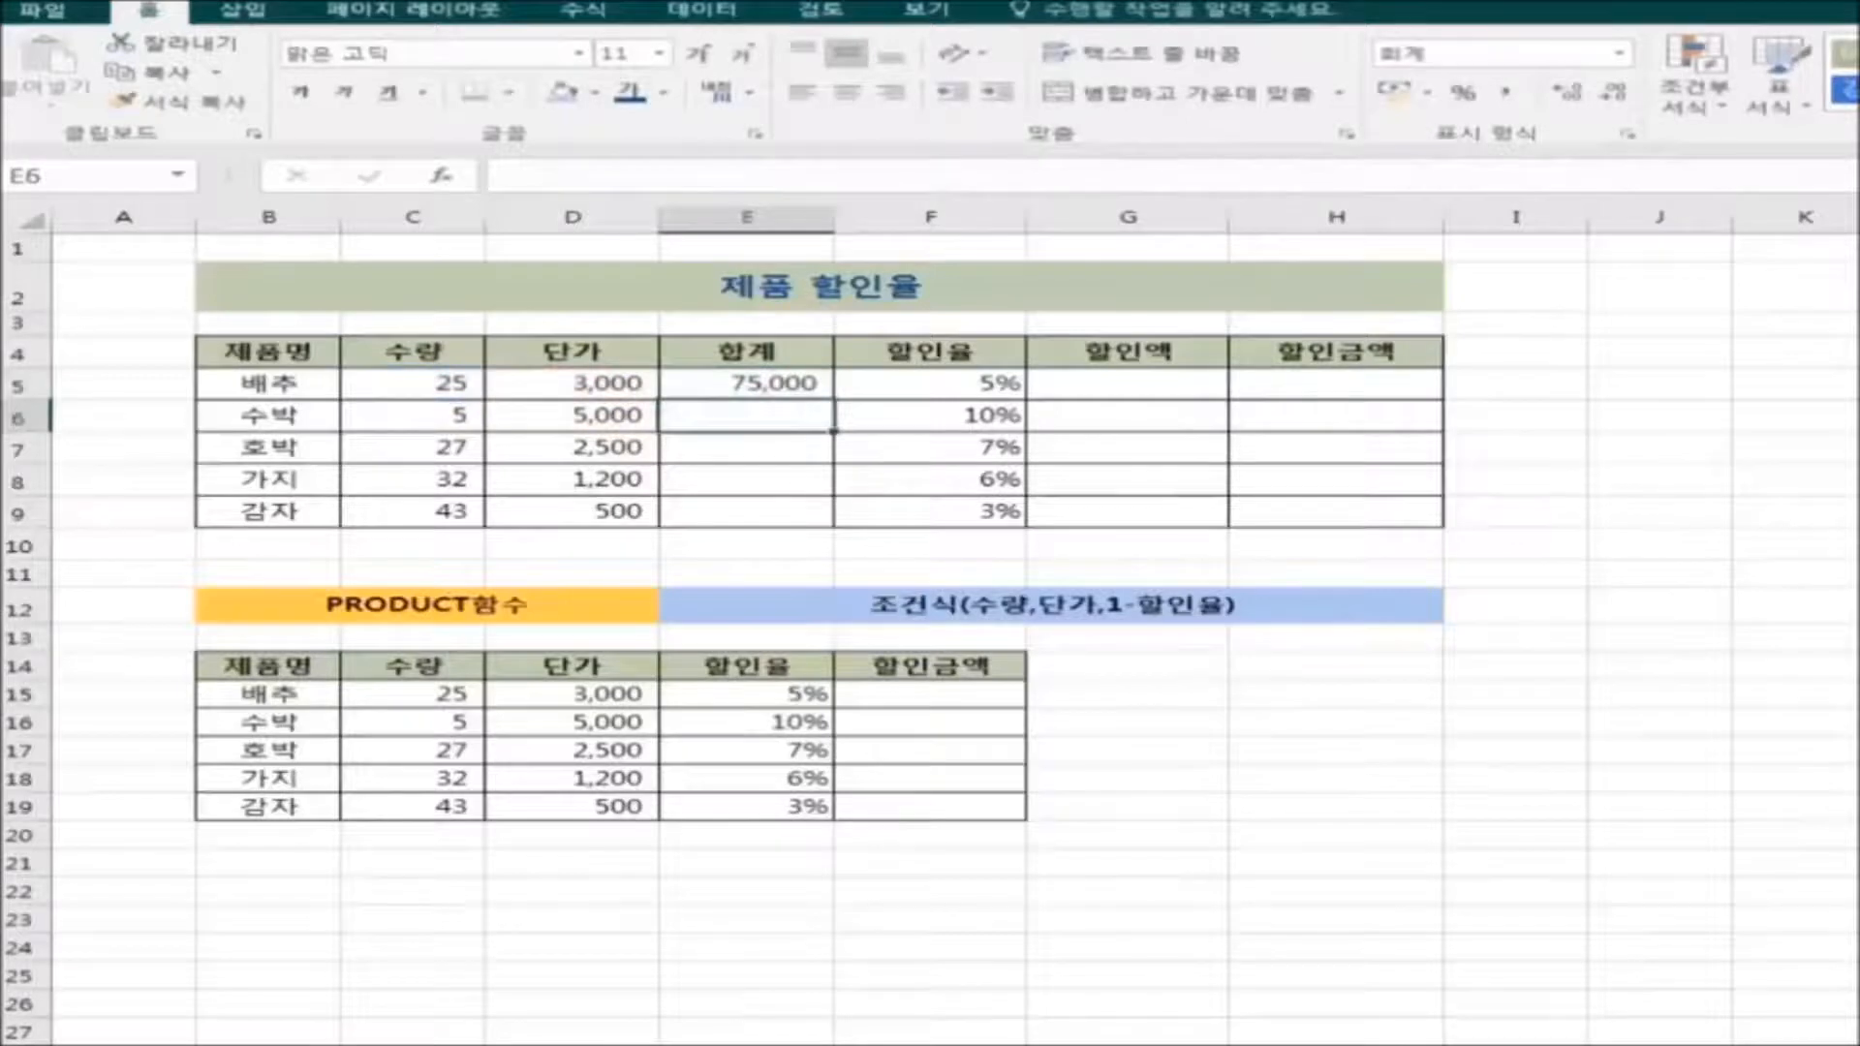
Fill the total formula from E5 down the 합계 column through the 감자 row in E9.
left_click(786, 387)
left_click_drag(835, 400, 835, 528)
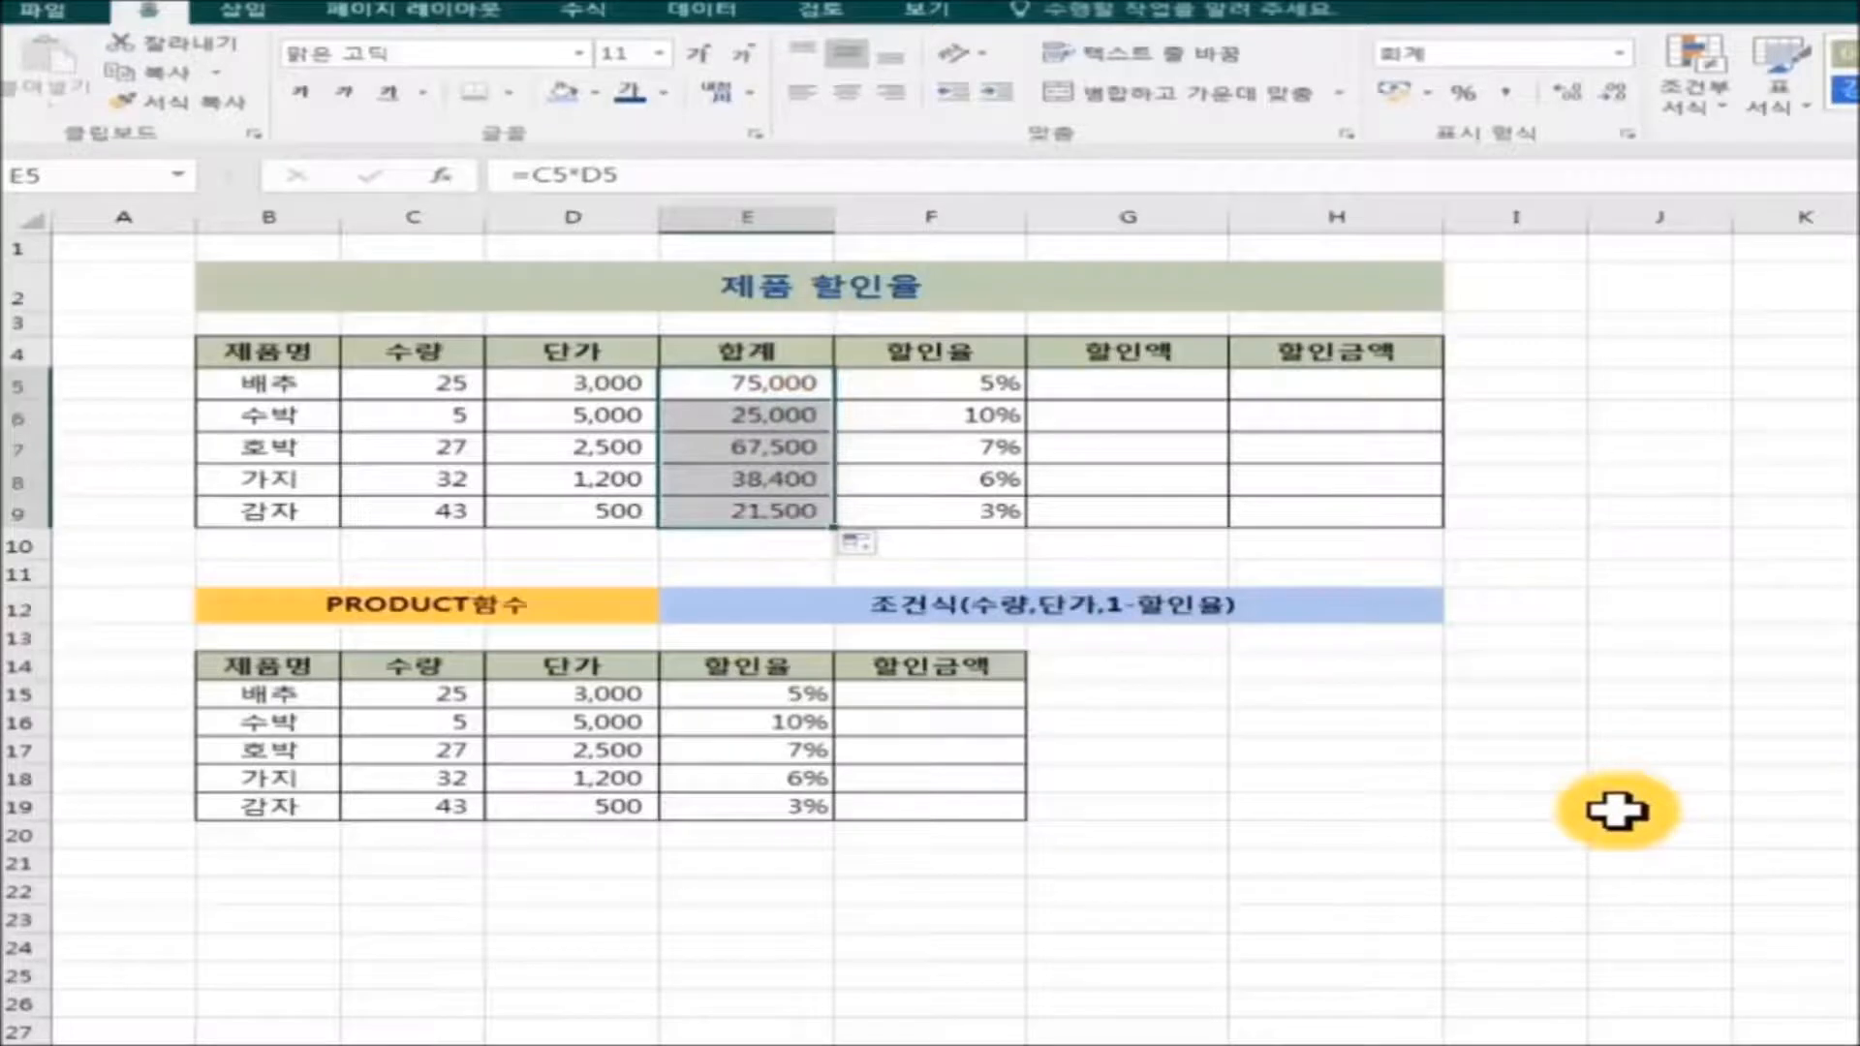
left_click(1616, 807)
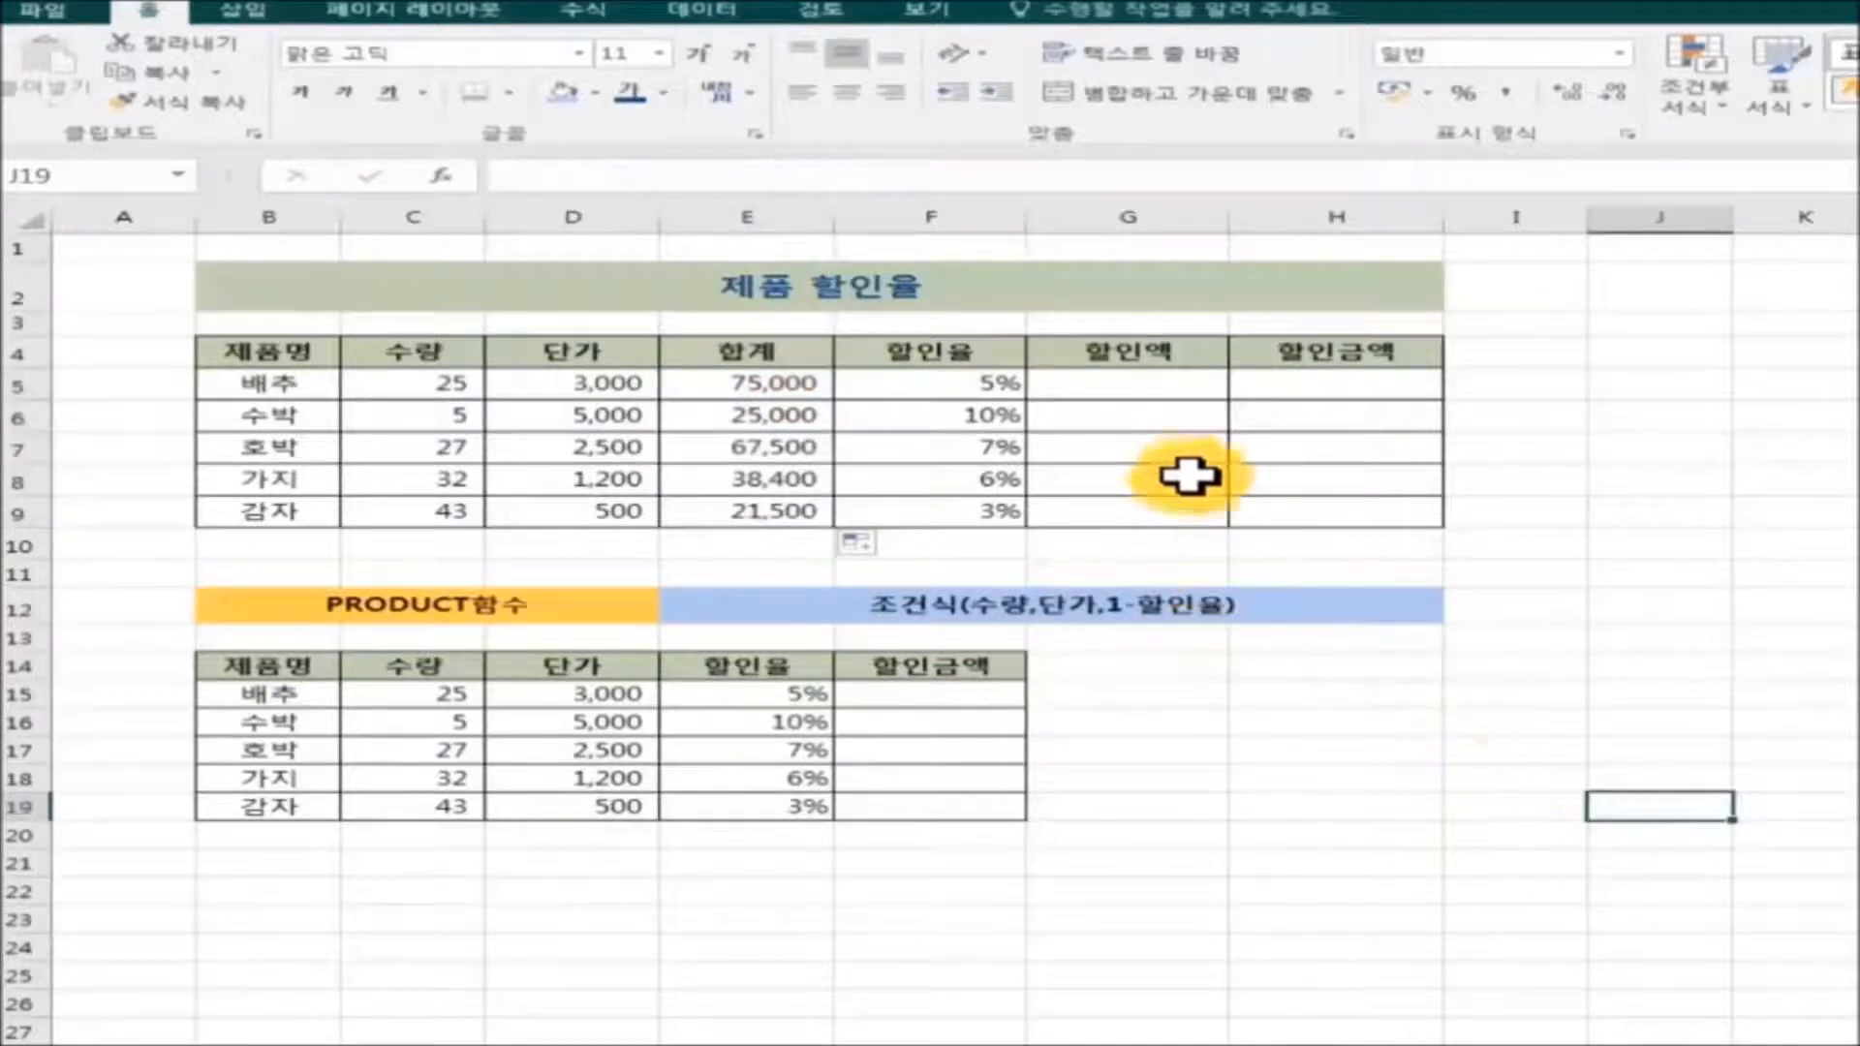
In the 제품 할인율 table, enter =E5*F5 in cell G5 as the 할인액 for 배추.
left_click(1129, 381)
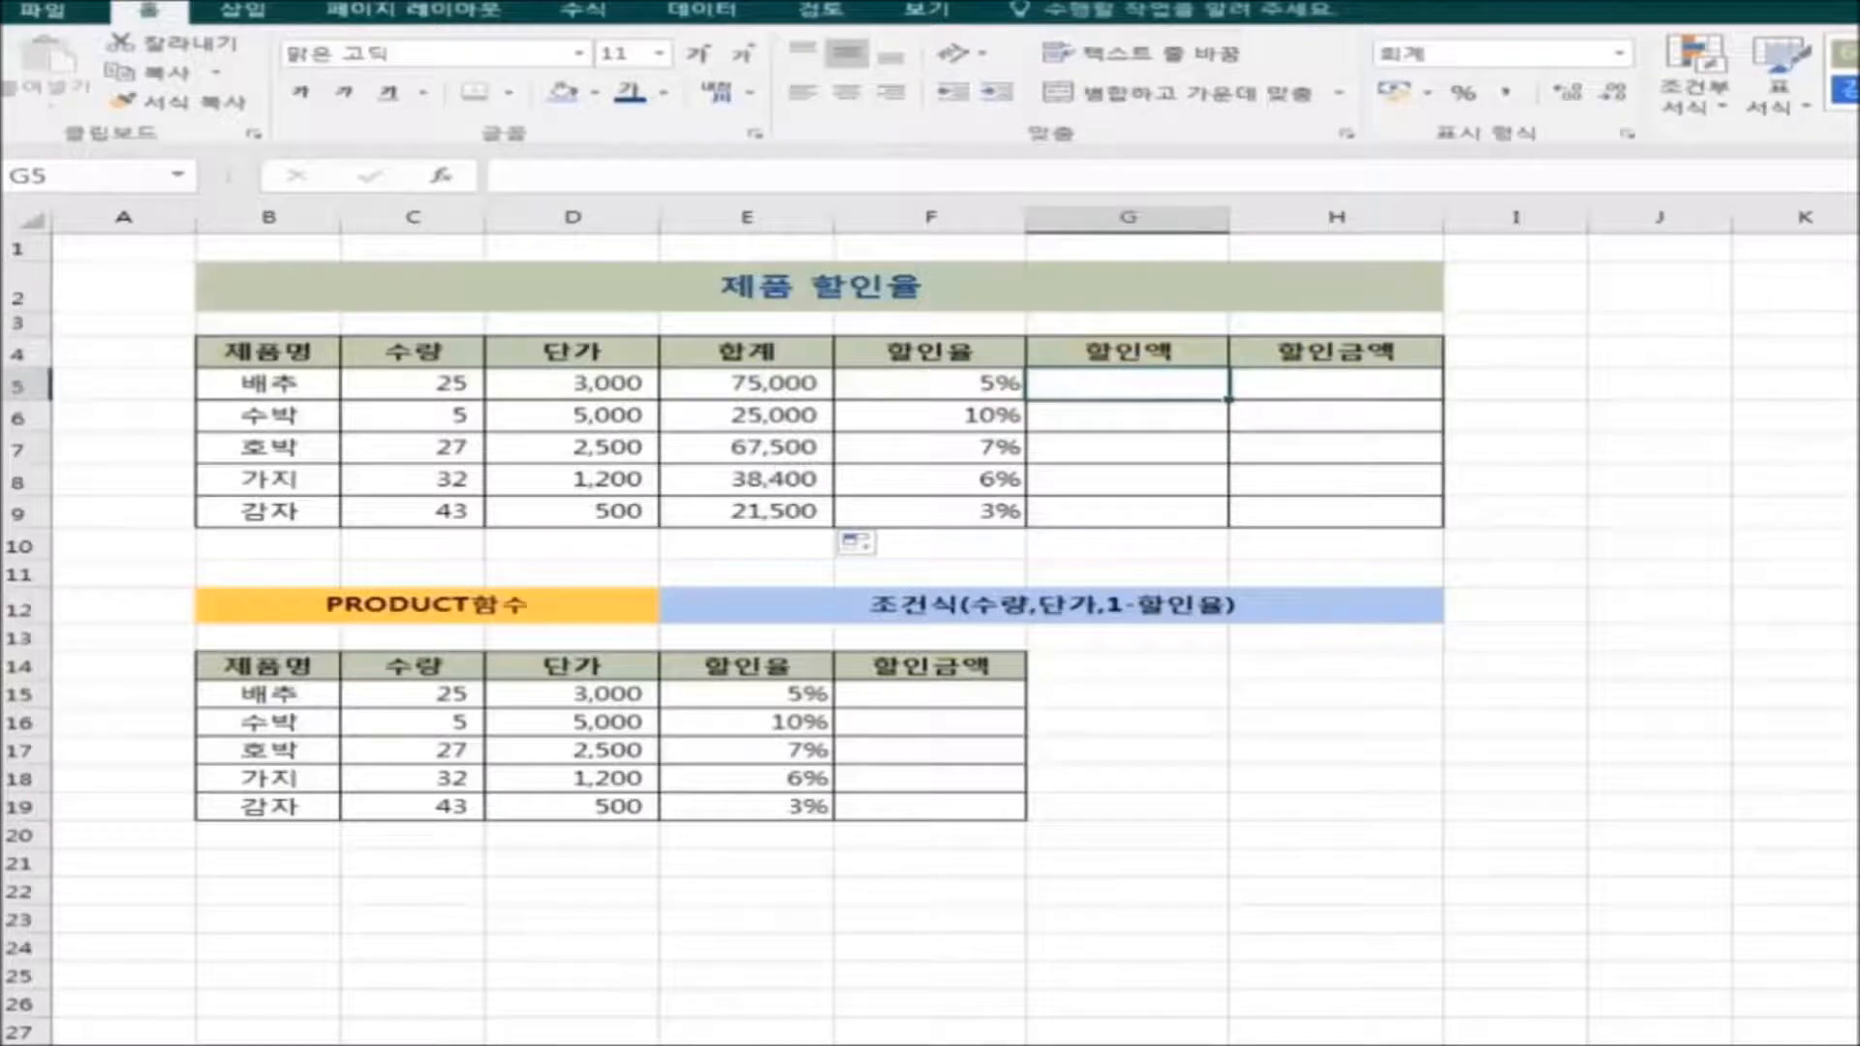
type("=")
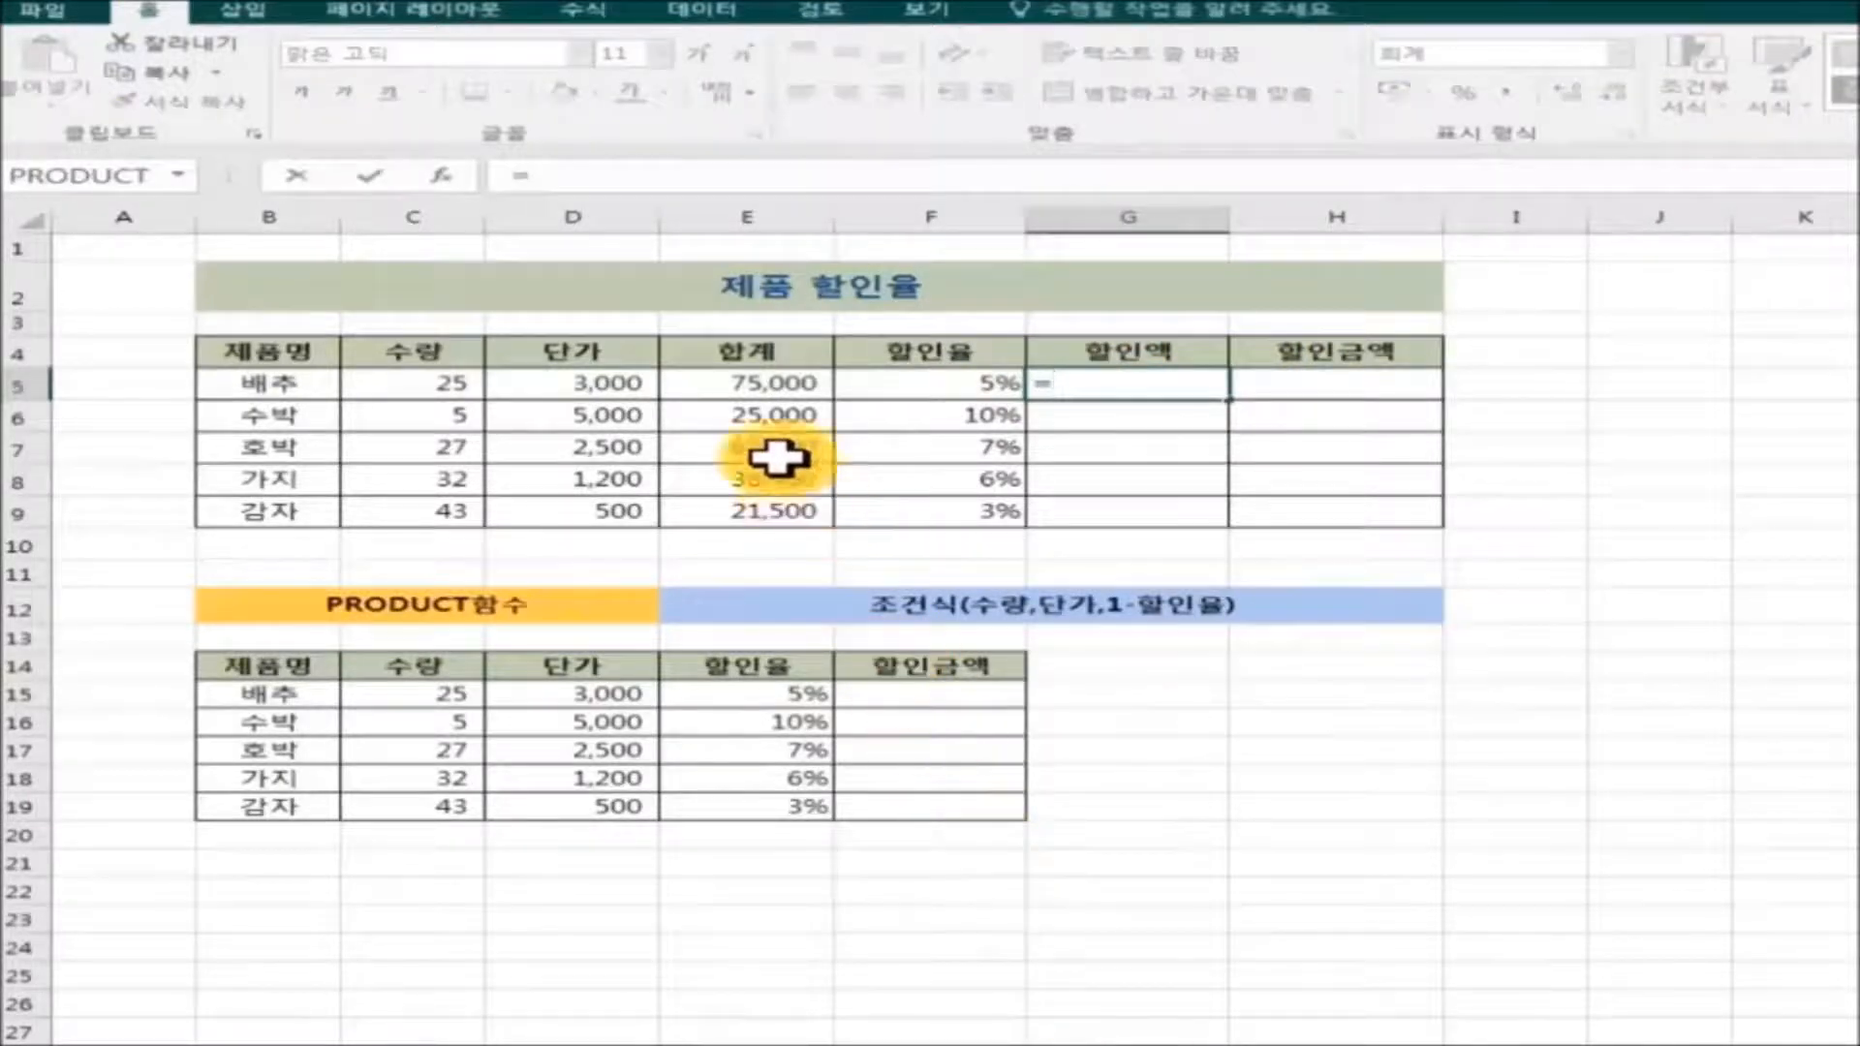
left_click(752, 384)
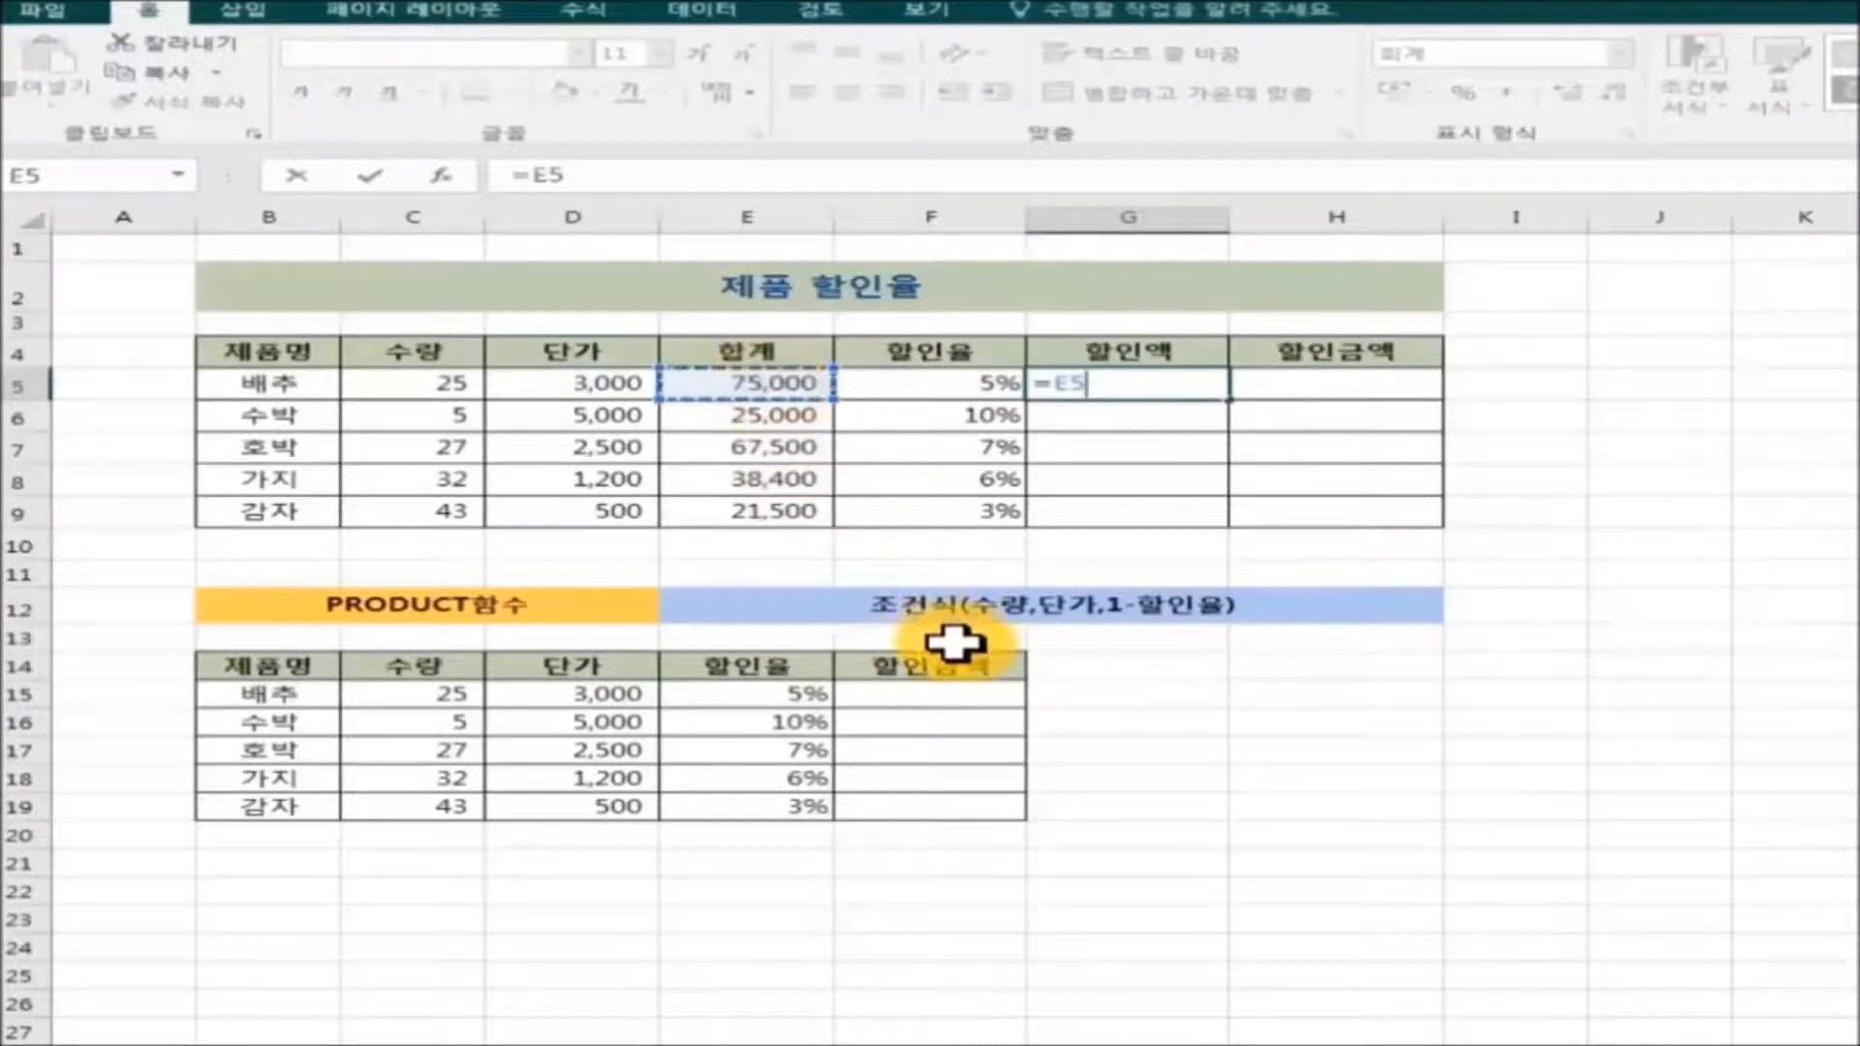
type("*")
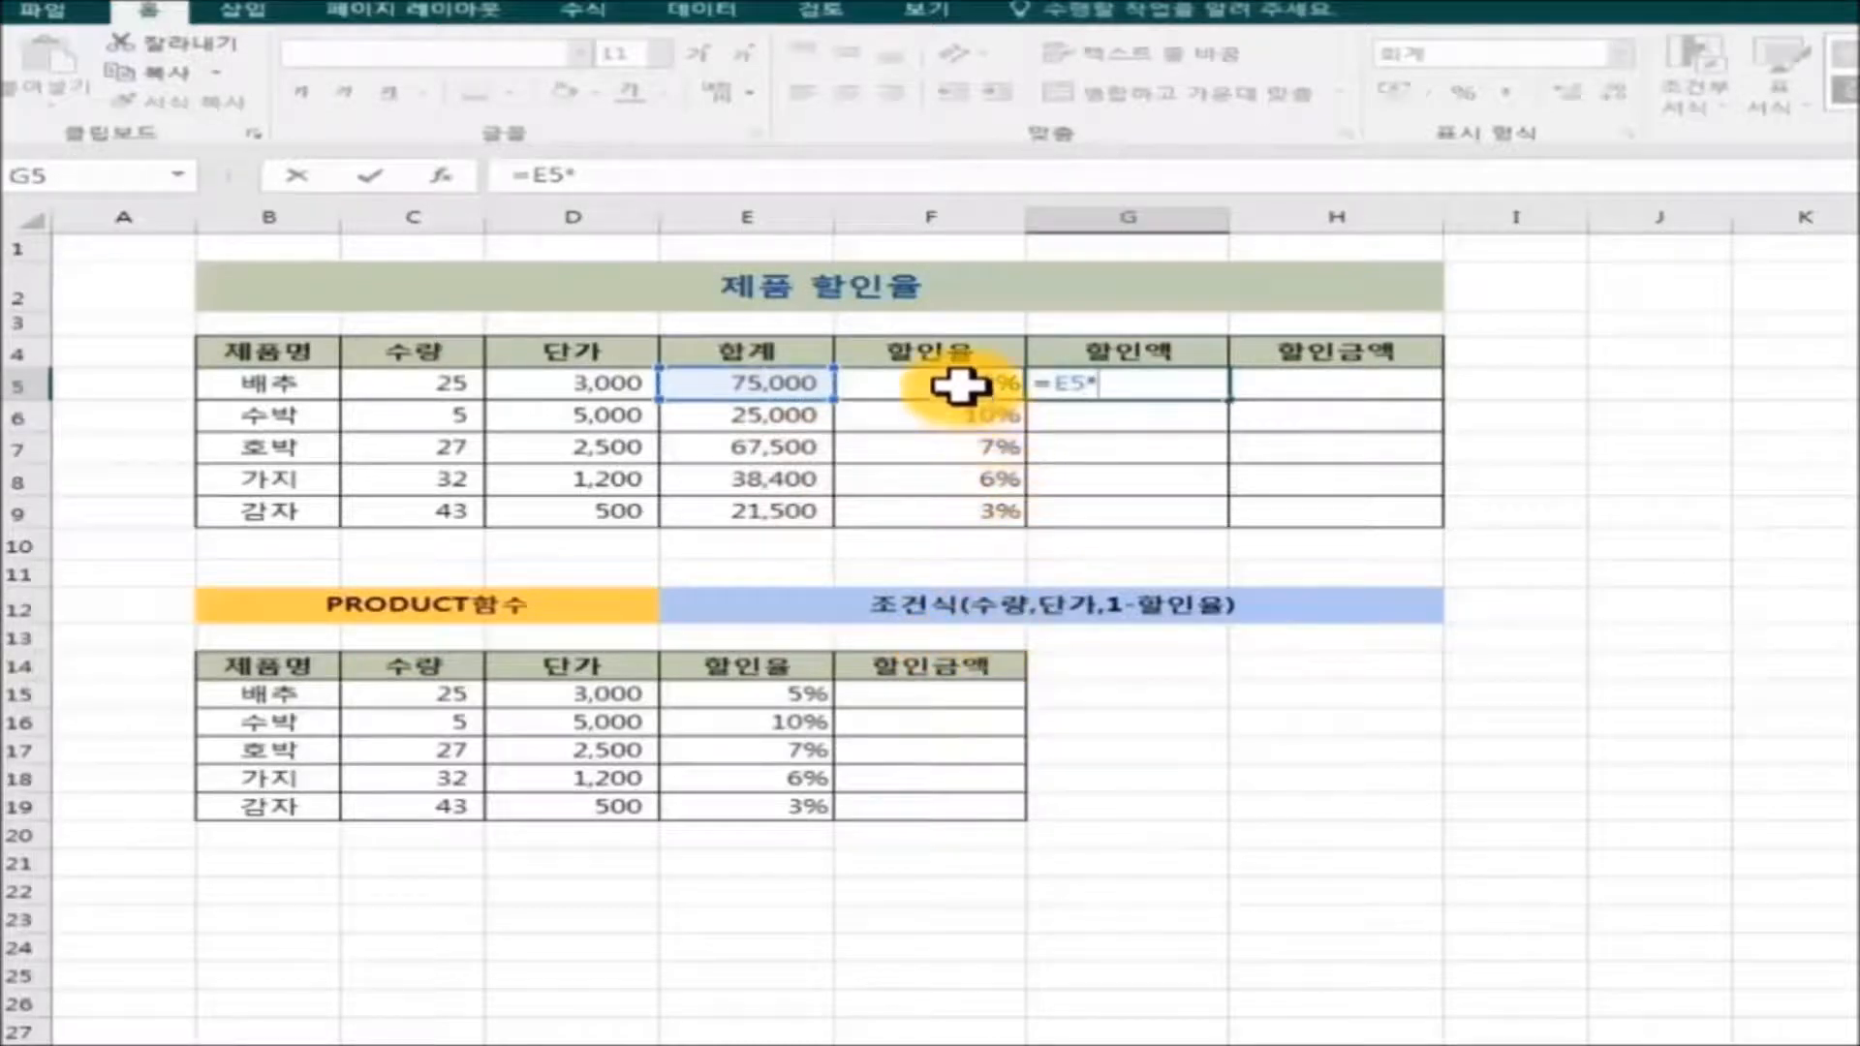
left_click(959, 386)
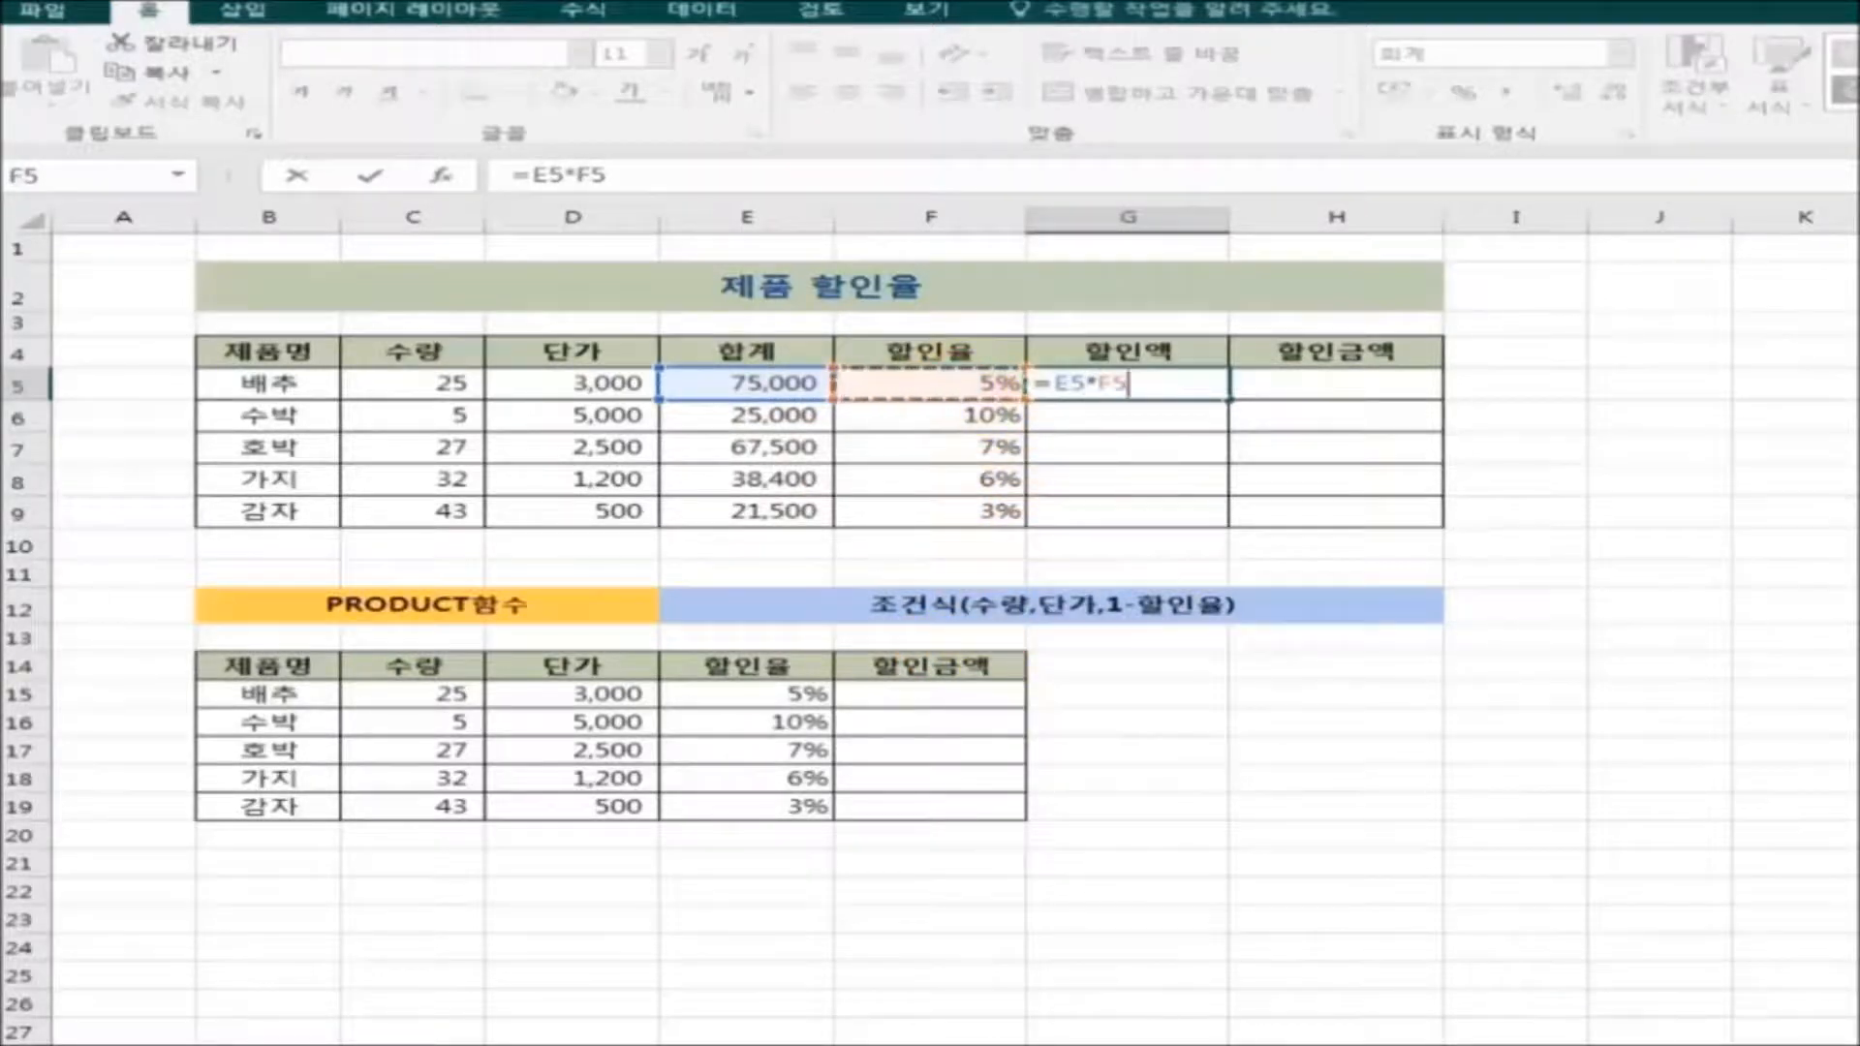
key("Return")
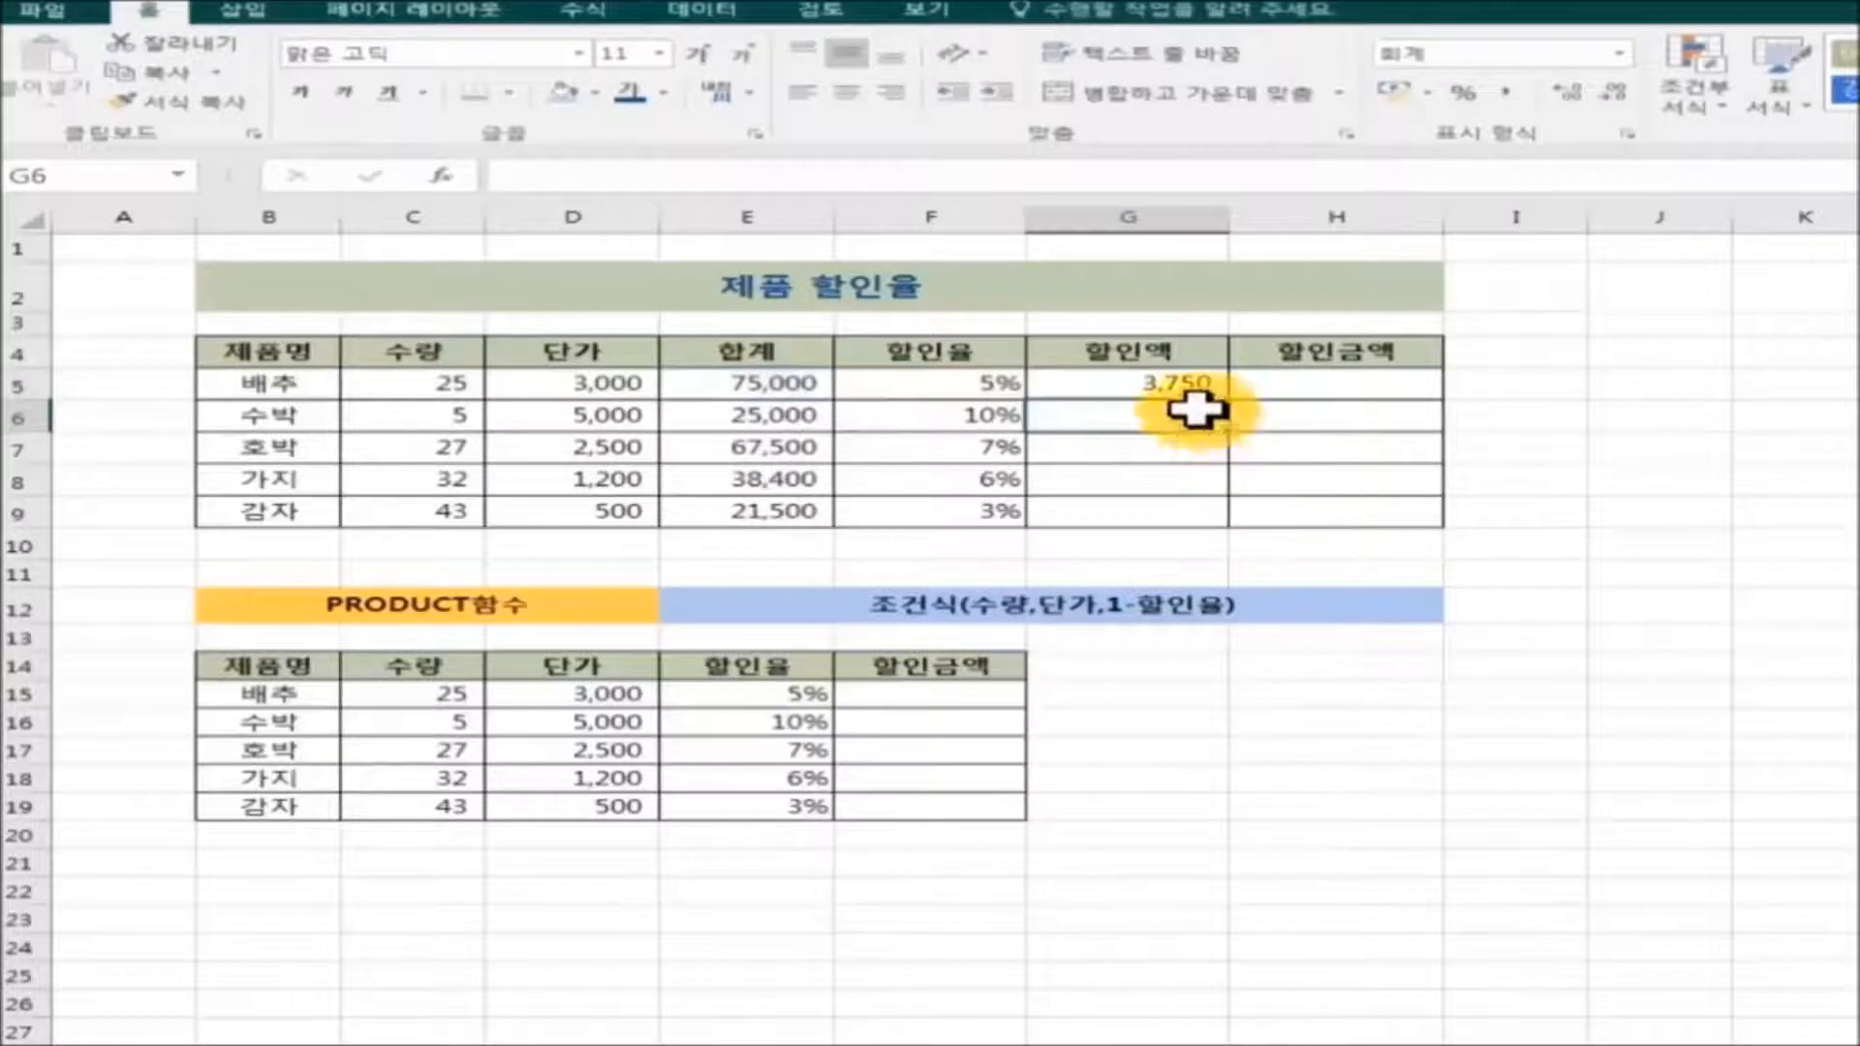
Fill the discount formula from G5 down the 할인액 column through the 감자 row in G9.
left_click(1158, 384)
left_click_drag(1233, 398, 1230, 532)
left_click(1599, 804)
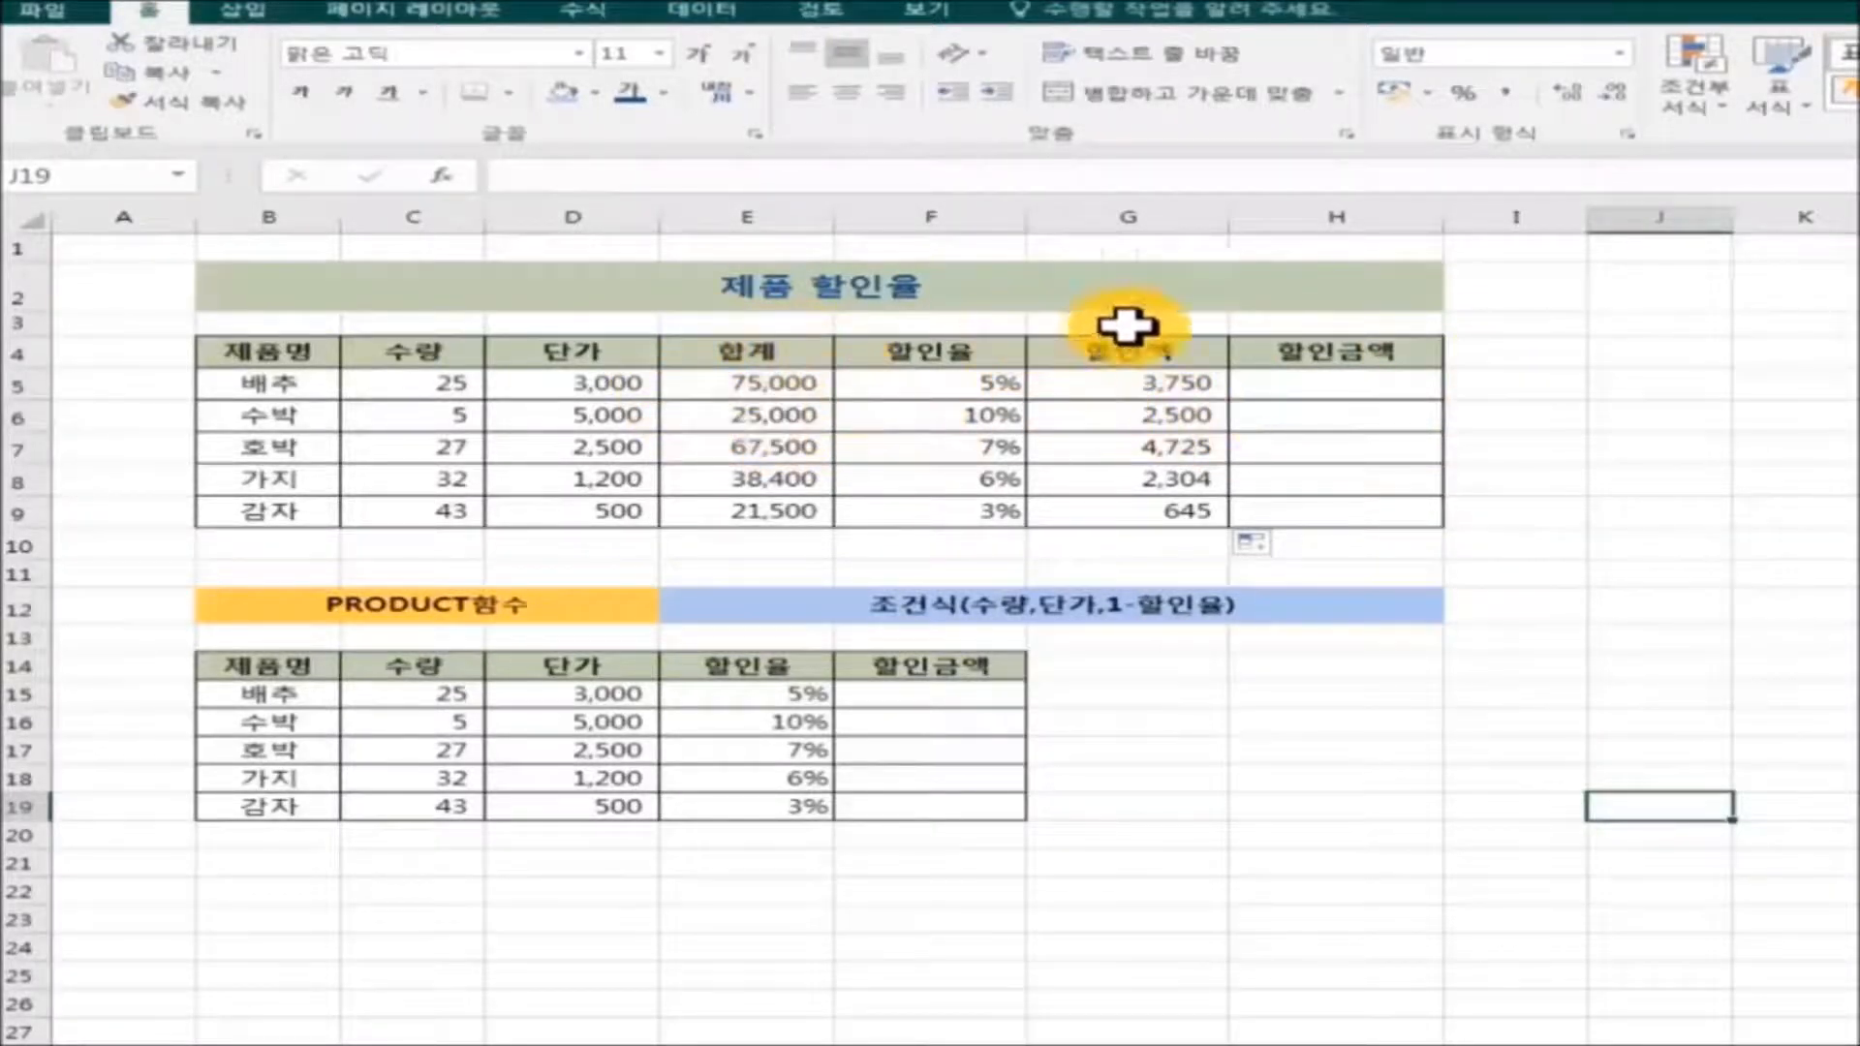
Enter =E5-G5 in cell H5 as the 할인금액 for 배추.
left_click(1321, 380)
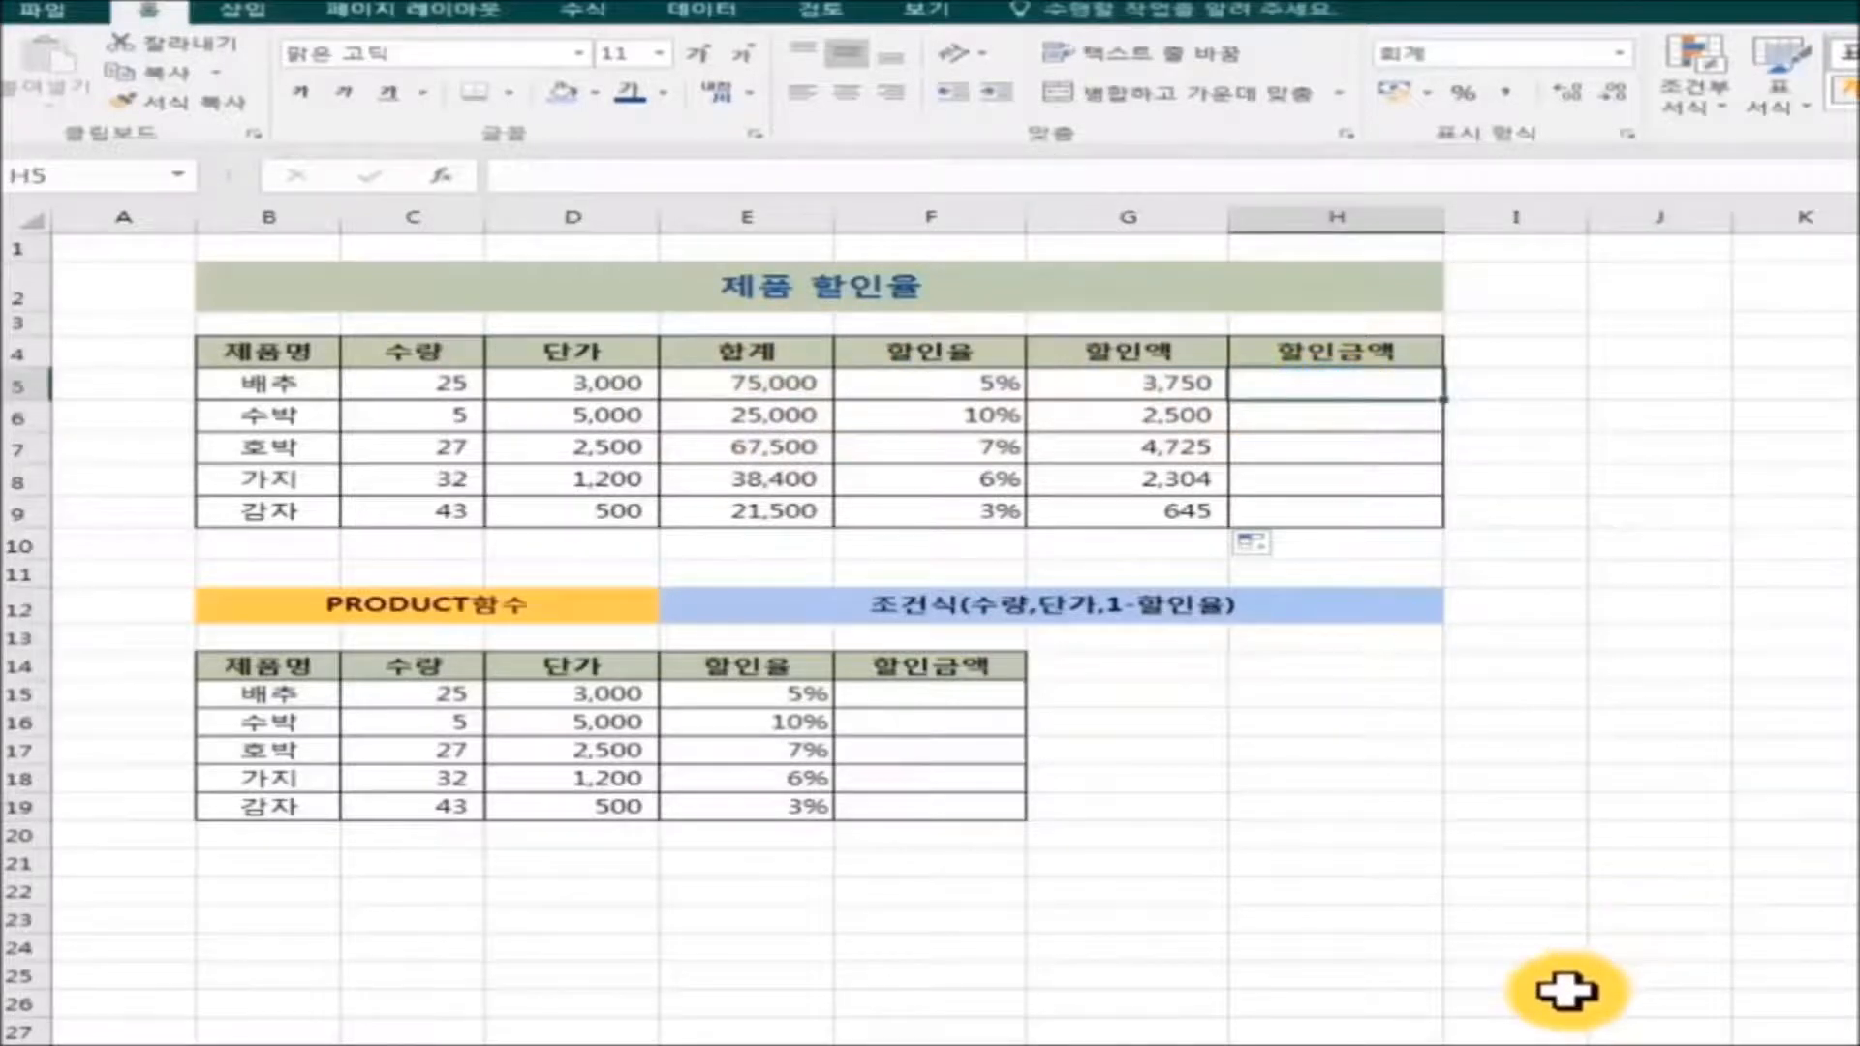
type("=")
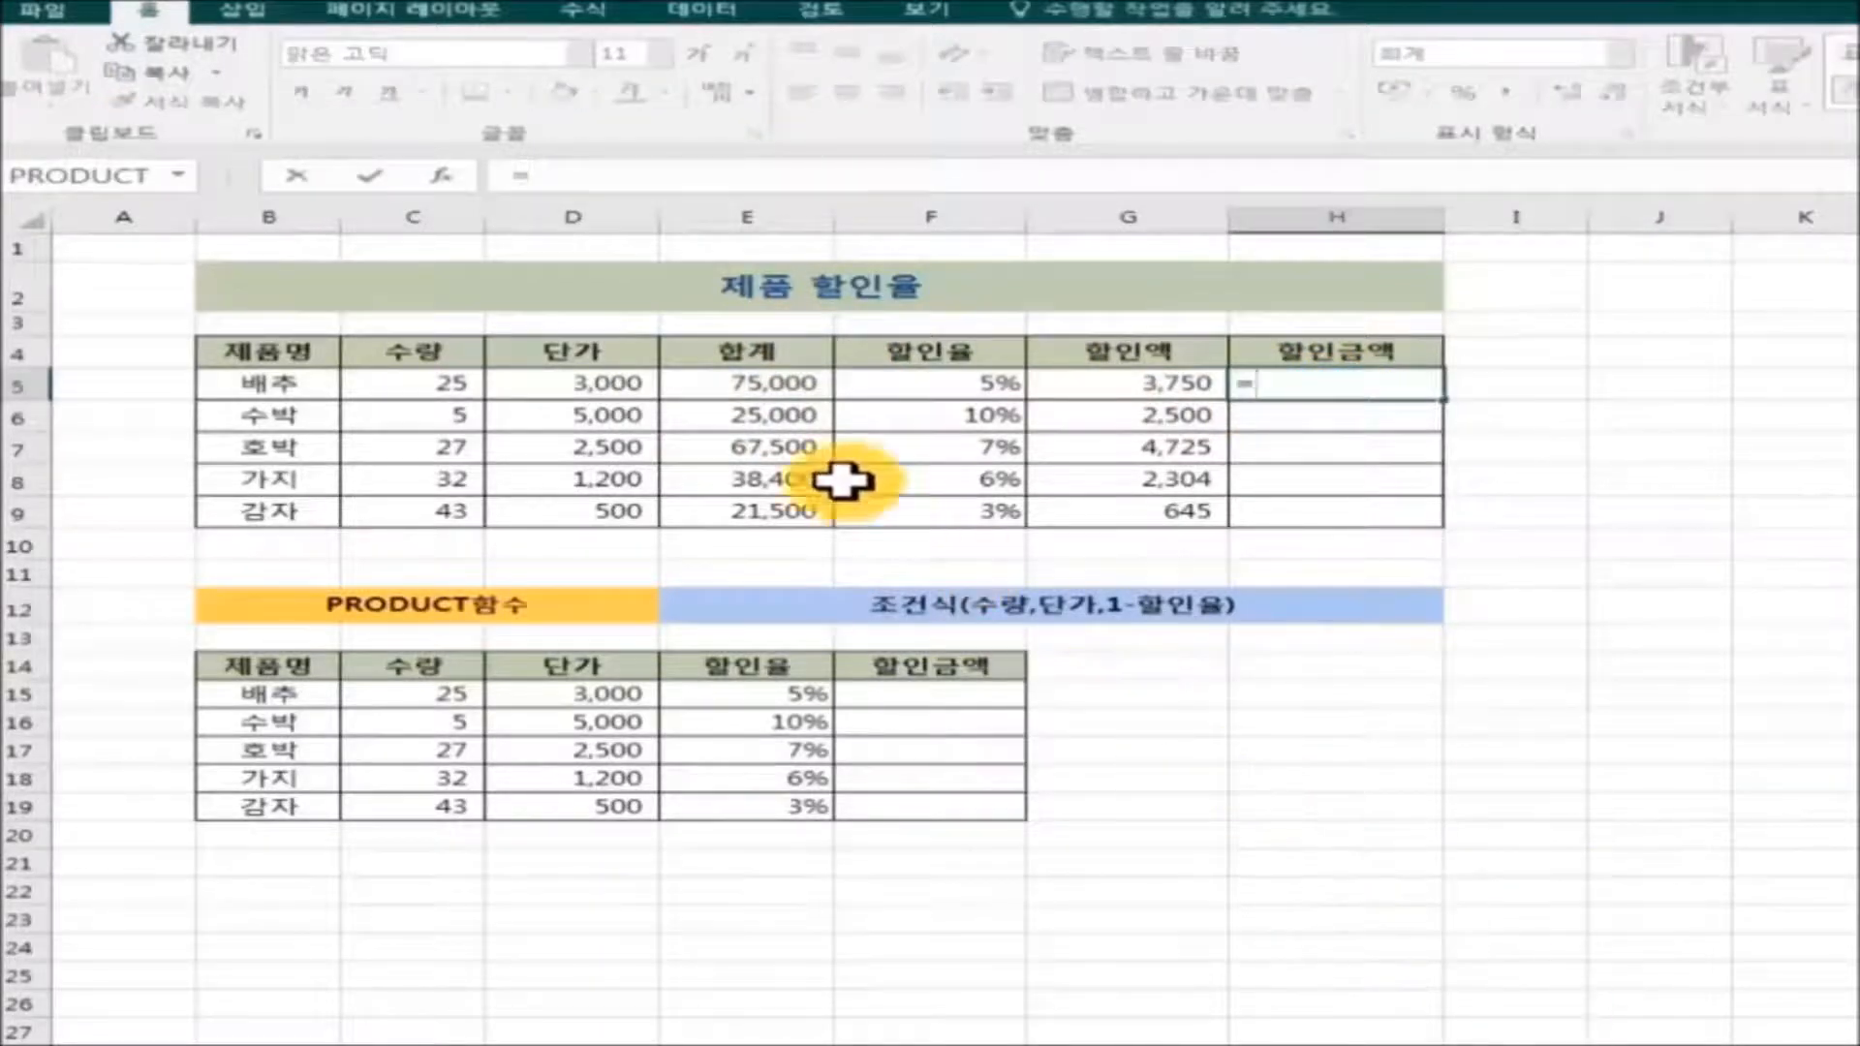
left_click(756, 388)
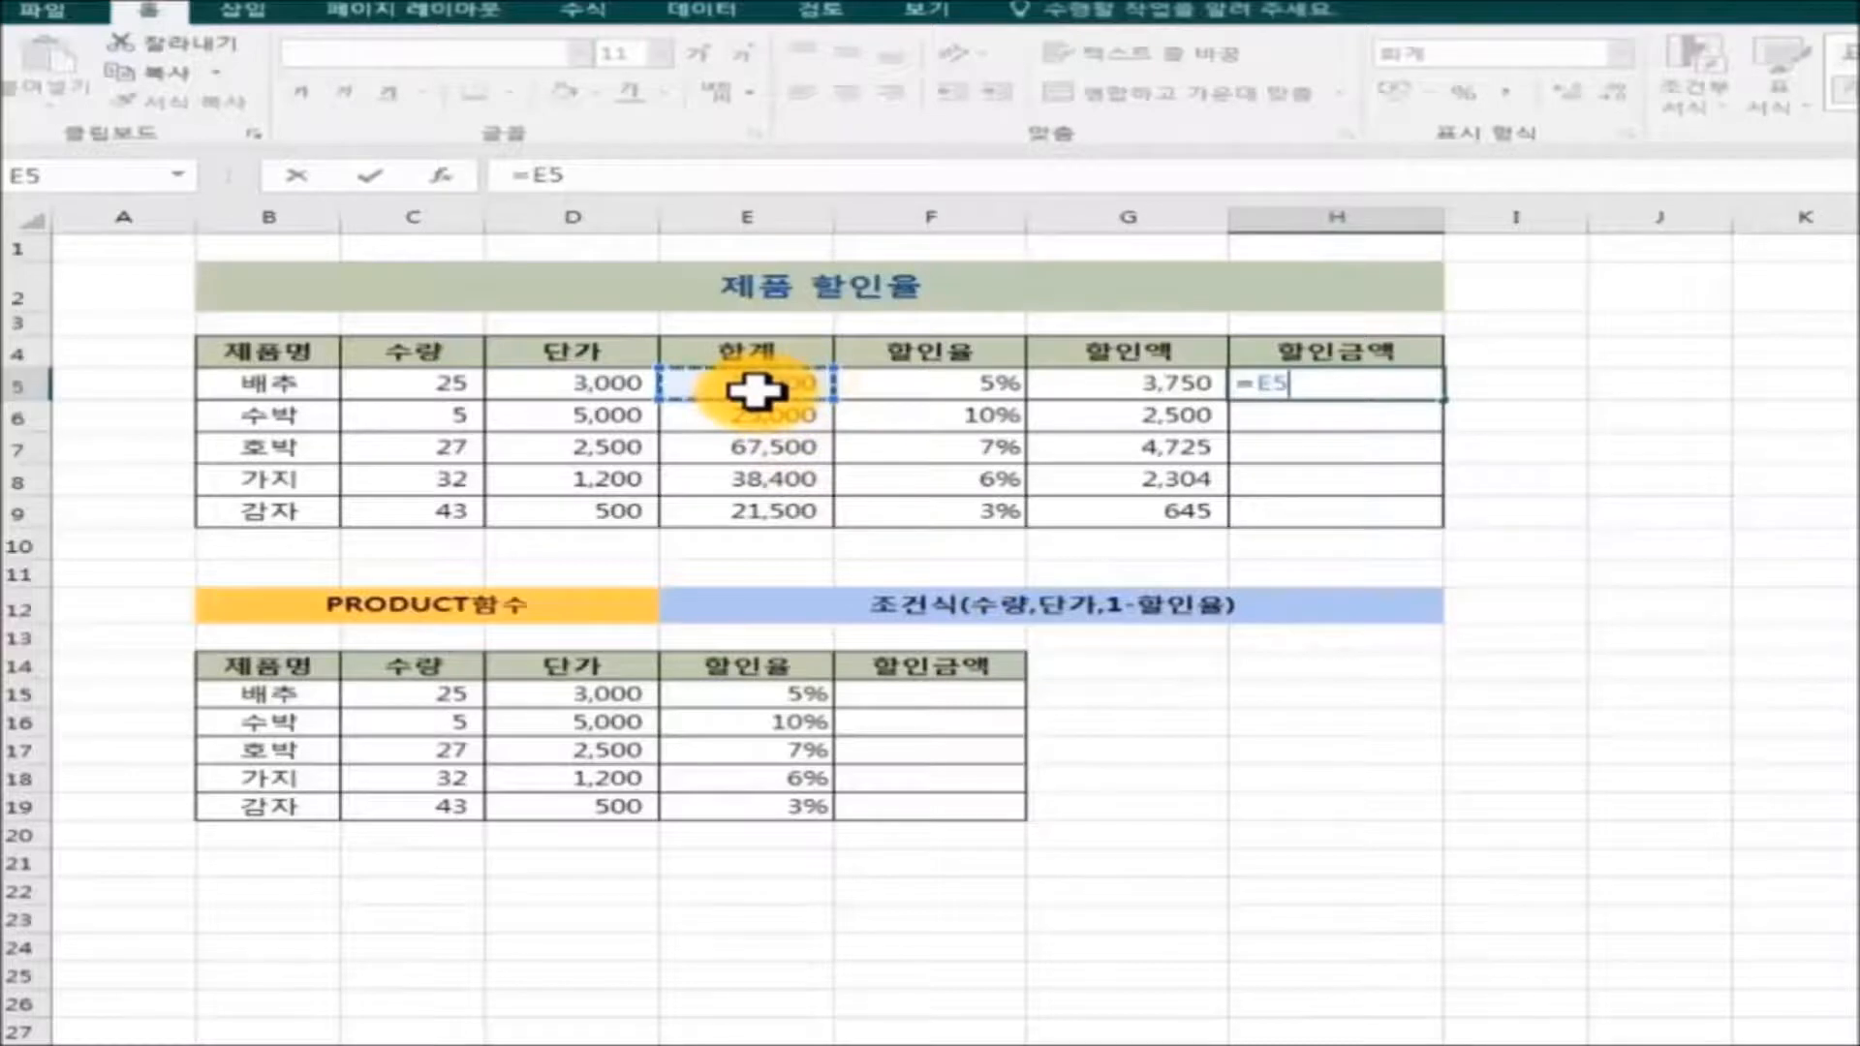
type("-")
left_click(1183, 386)
key("Return")
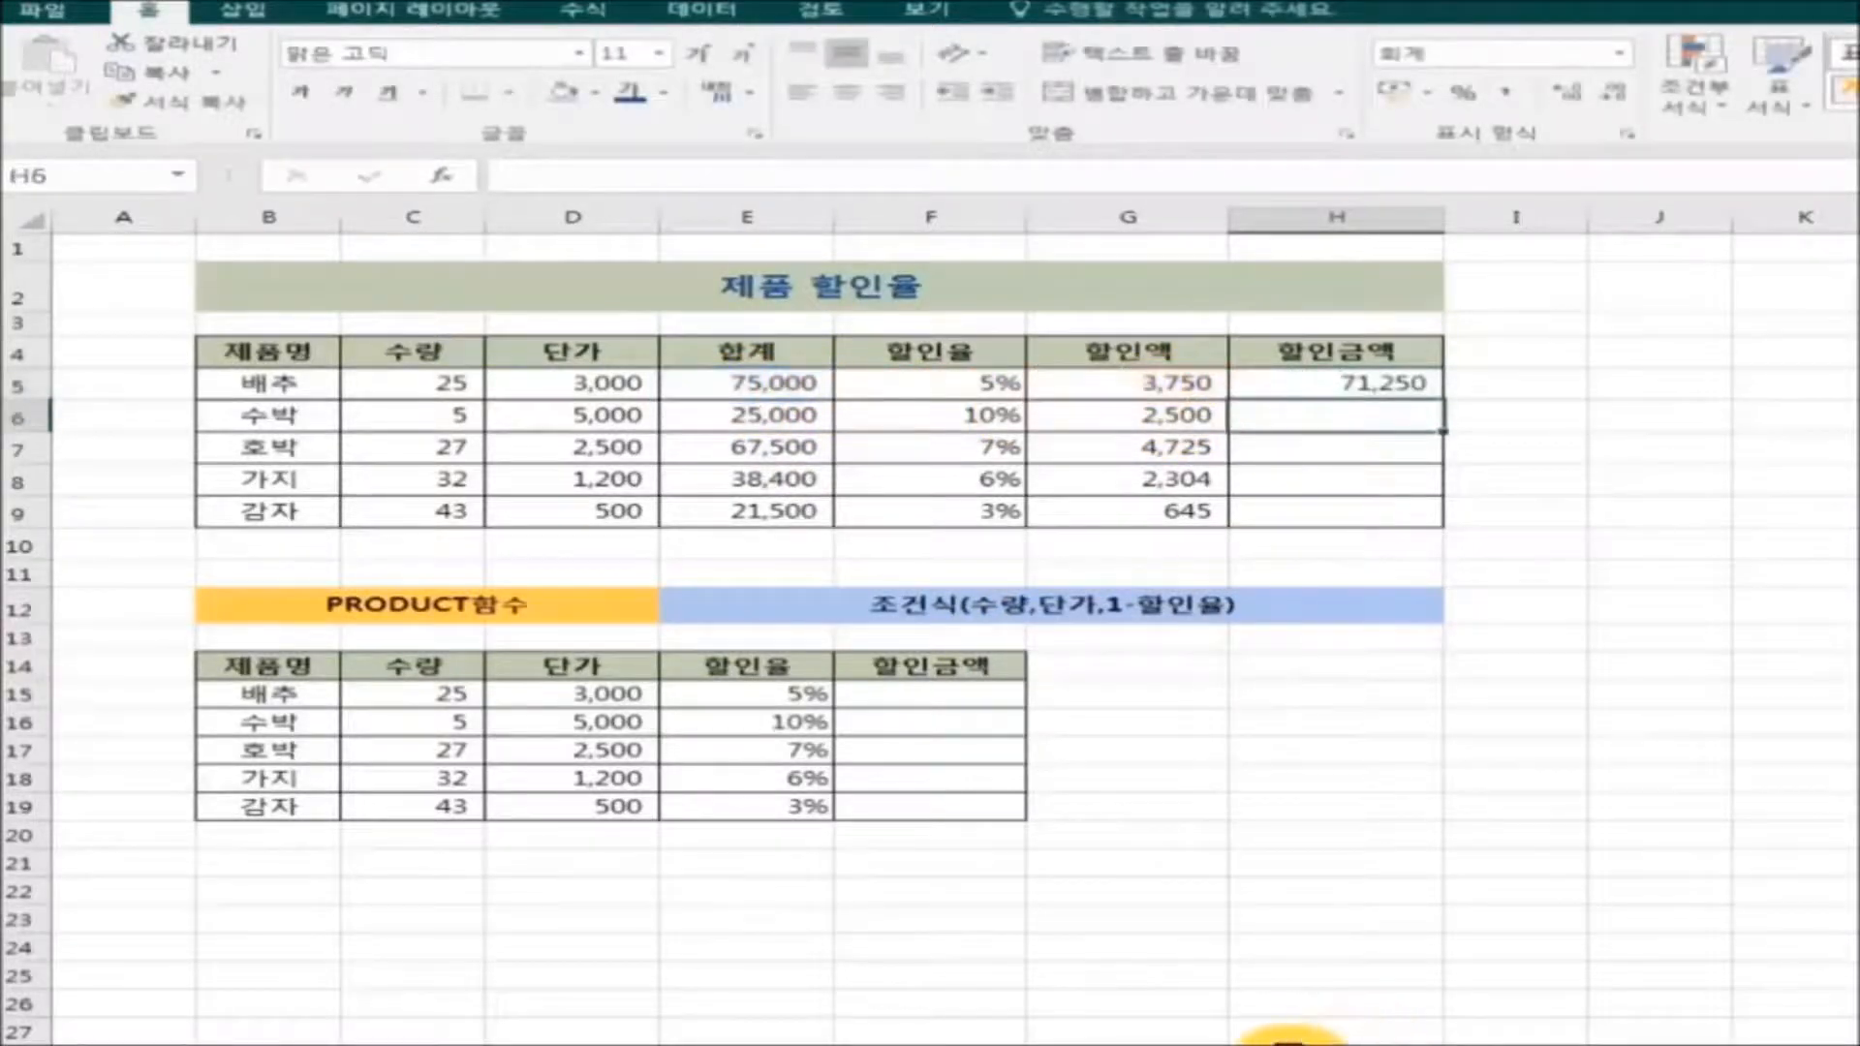
Fill the discounted-amount formula from H5 down the 할인금액 column through the 감자 row in H9.
left_click(1366, 385)
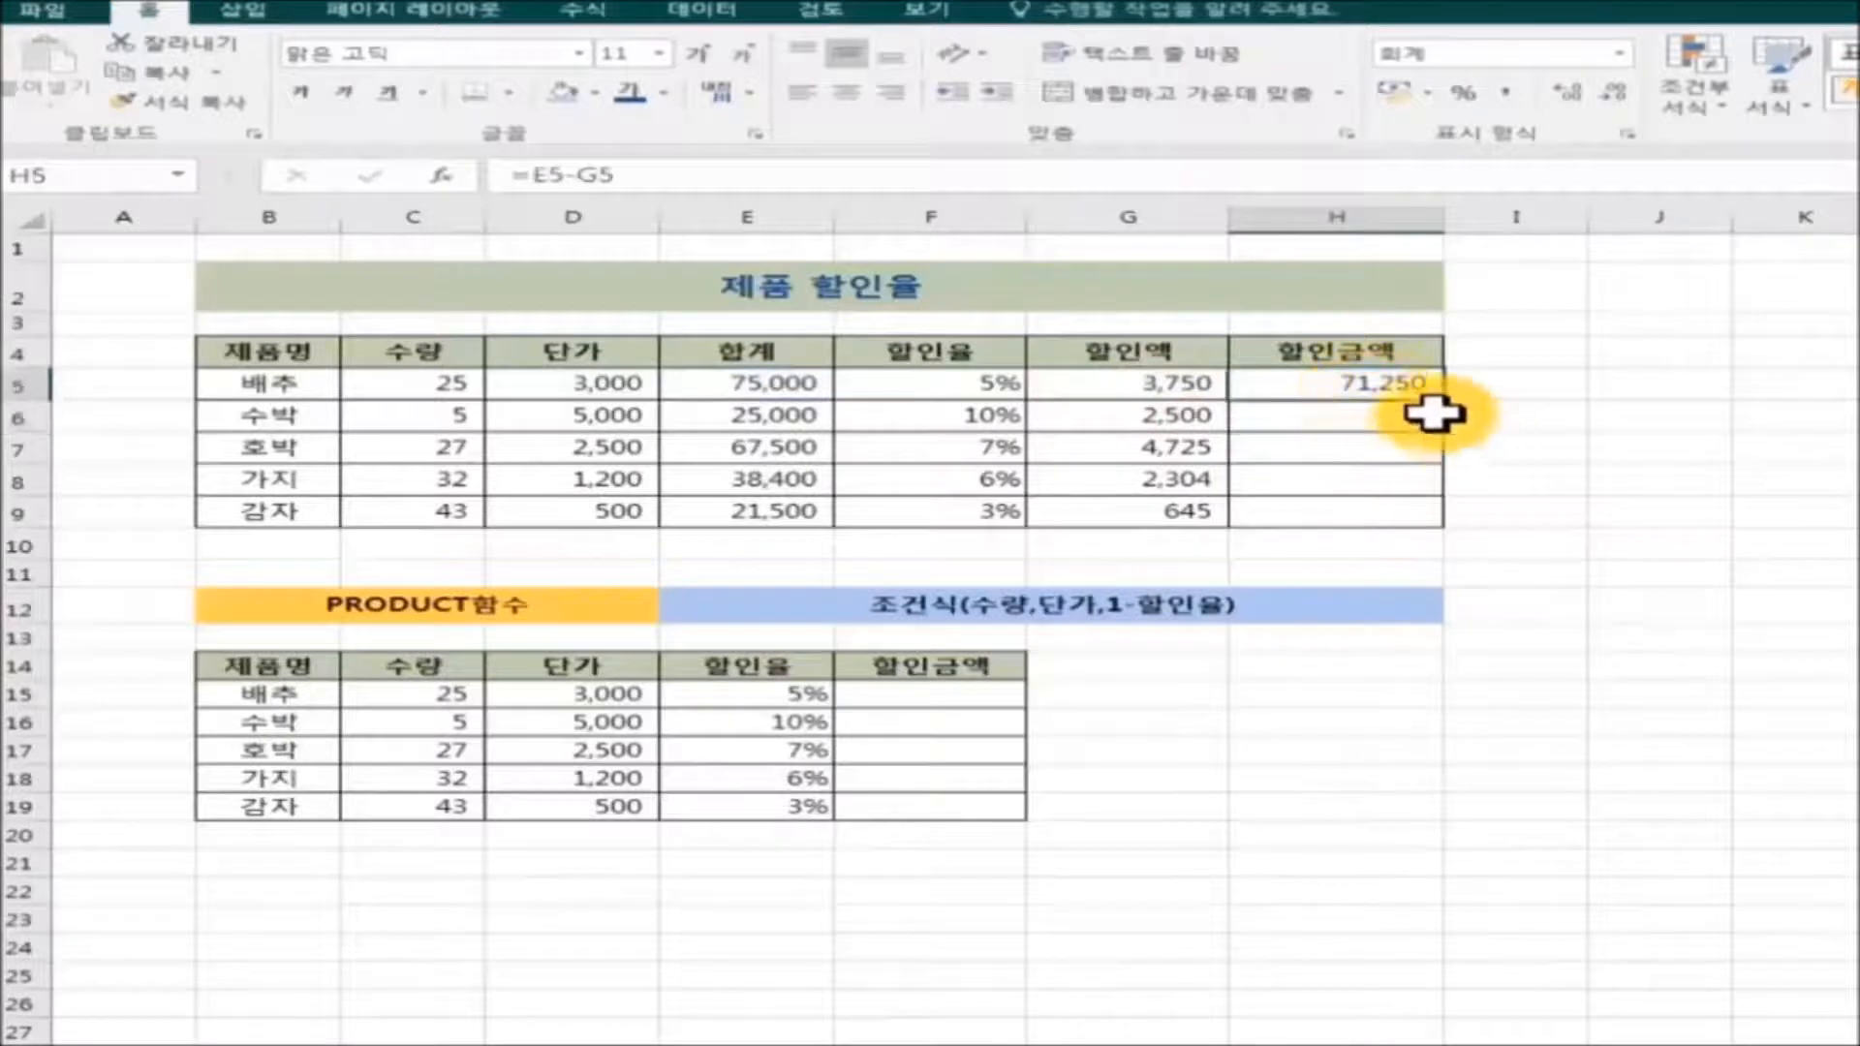
left_click_drag(1453, 405, 1436, 531)
left_click(1736, 813)
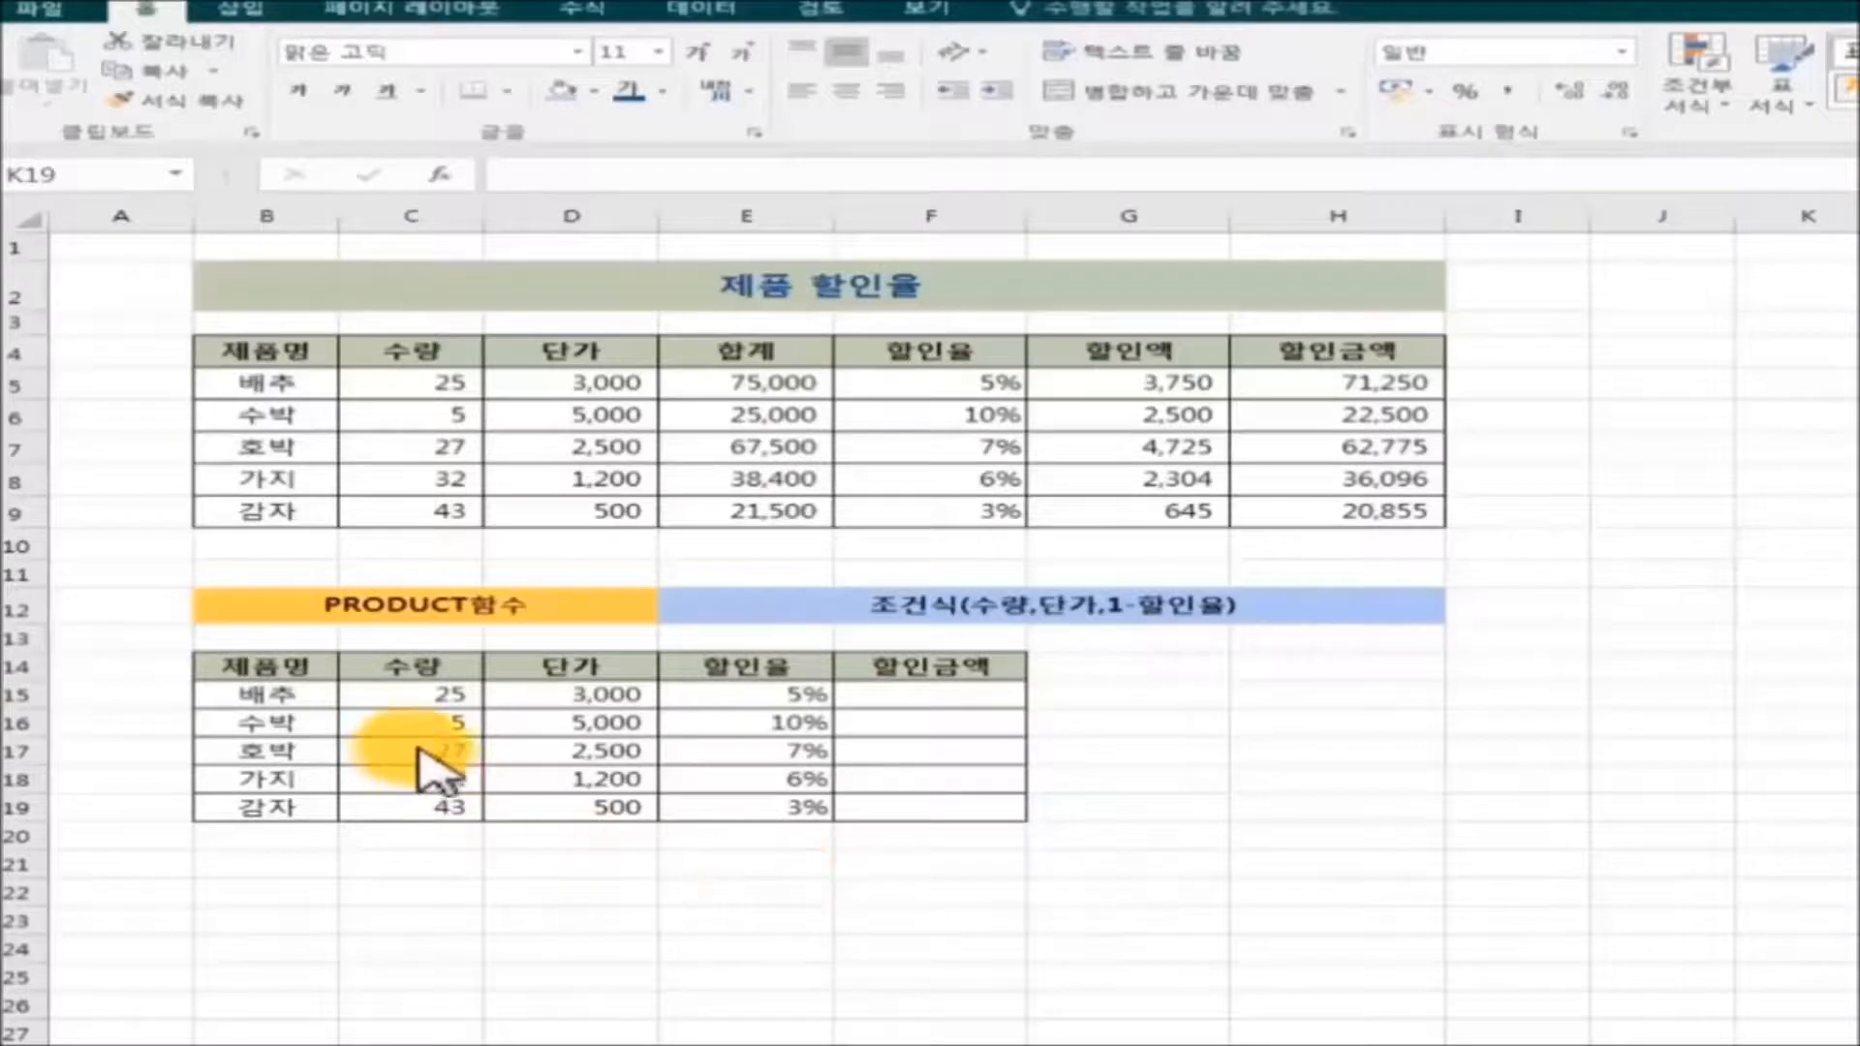
In the PRODUCT함수 table, enter =PRODUCT(C15,D15,1-E15) in cell F15 as the 할인금액 for 배추.
left_click(882, 695)
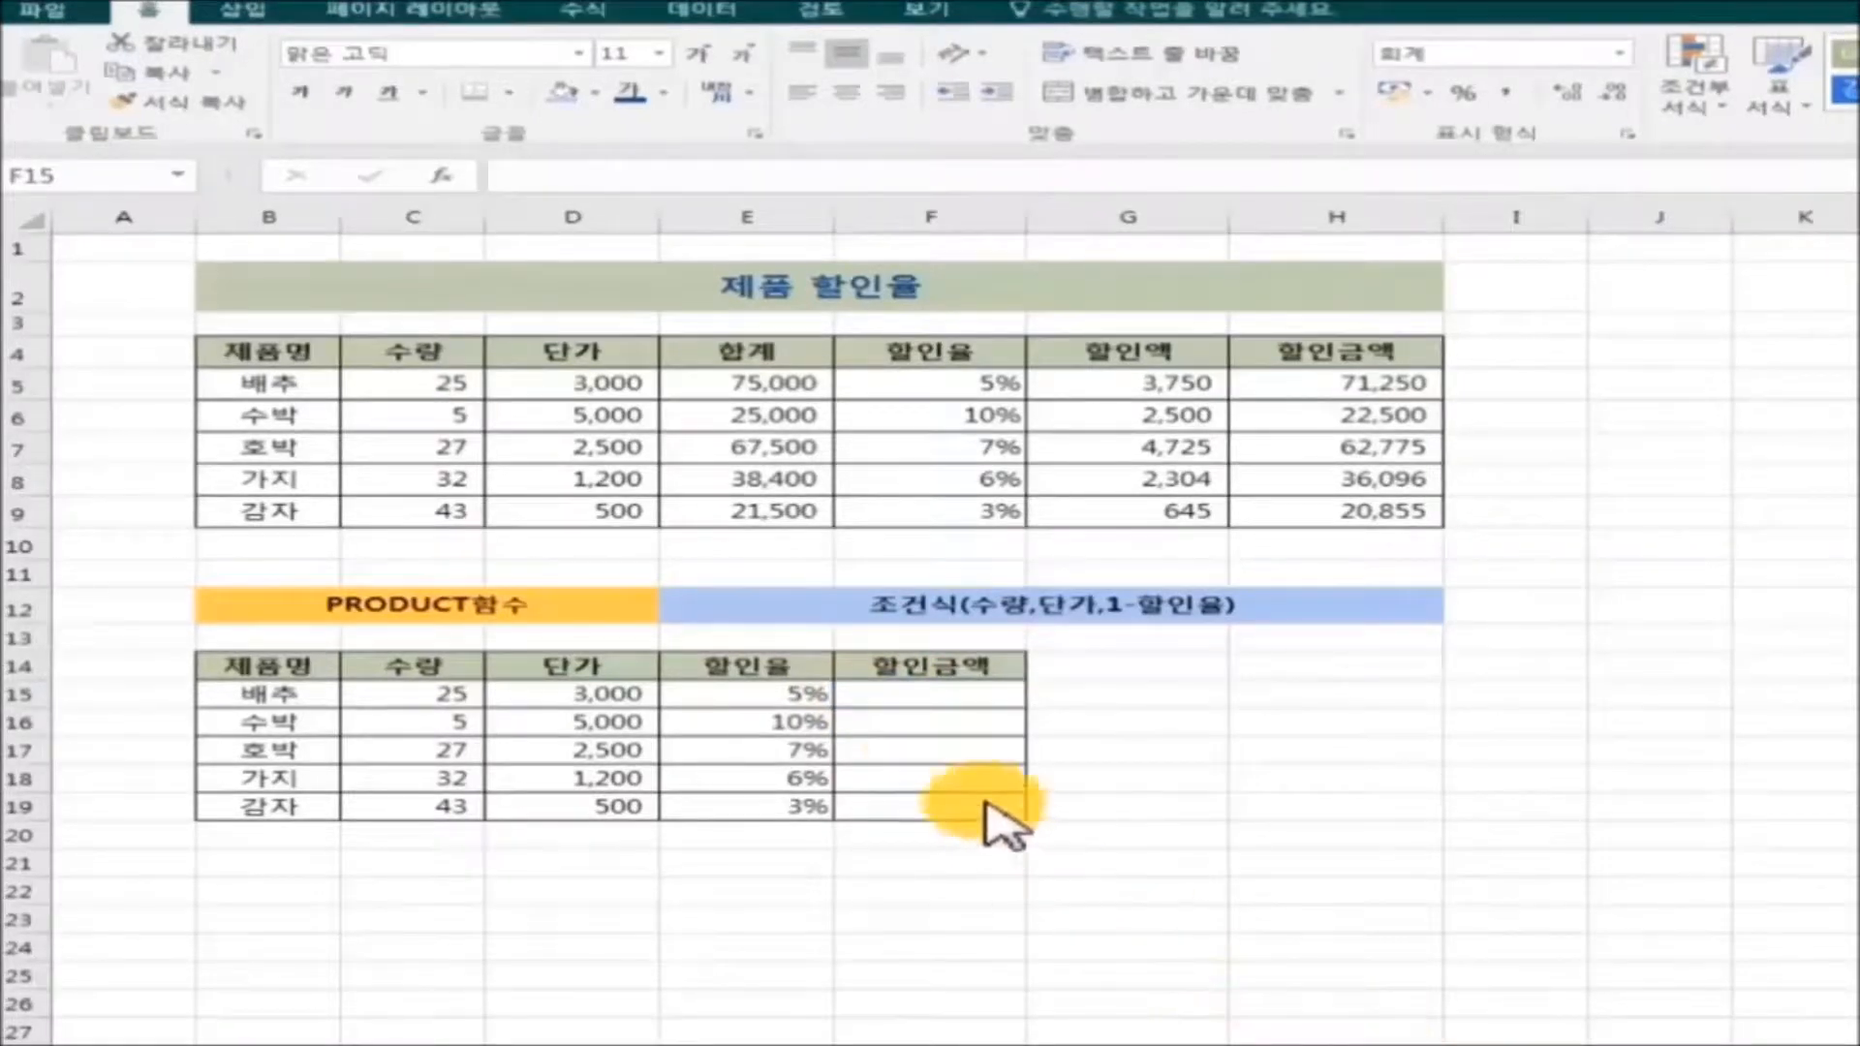
left_click(899, 694)
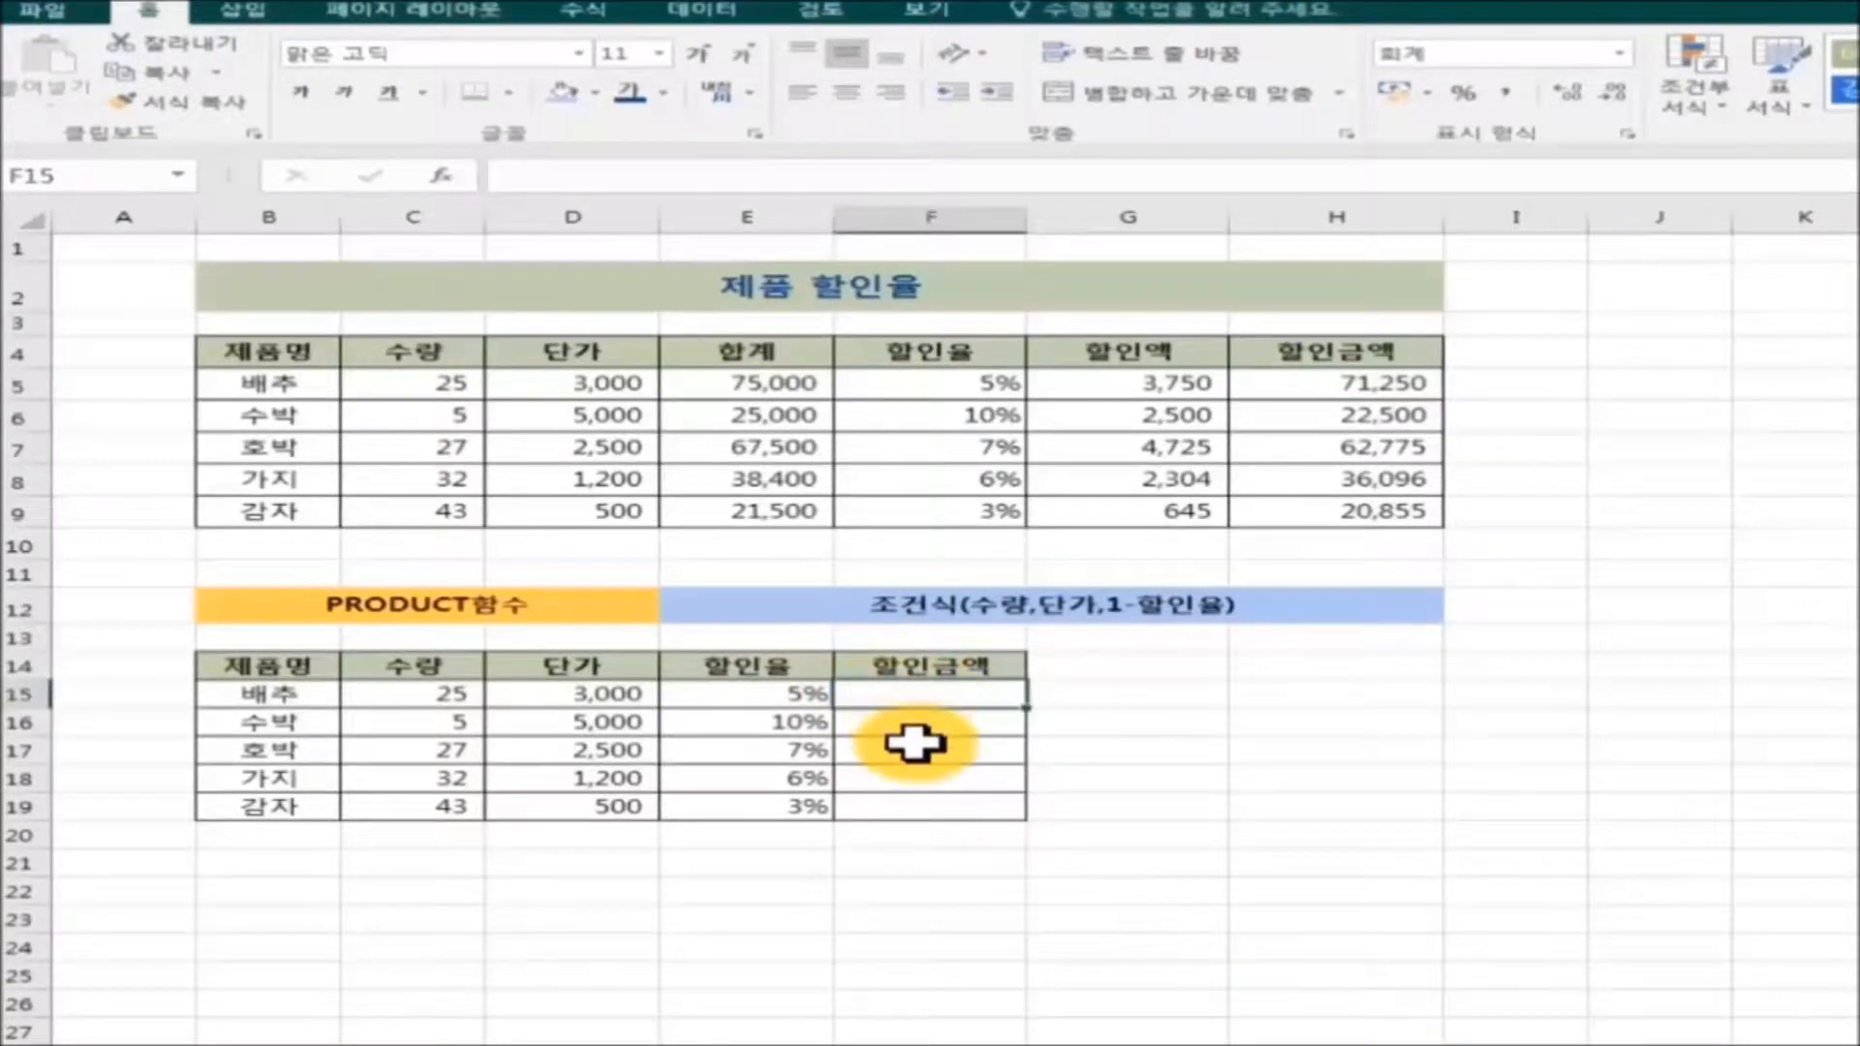
type("=")
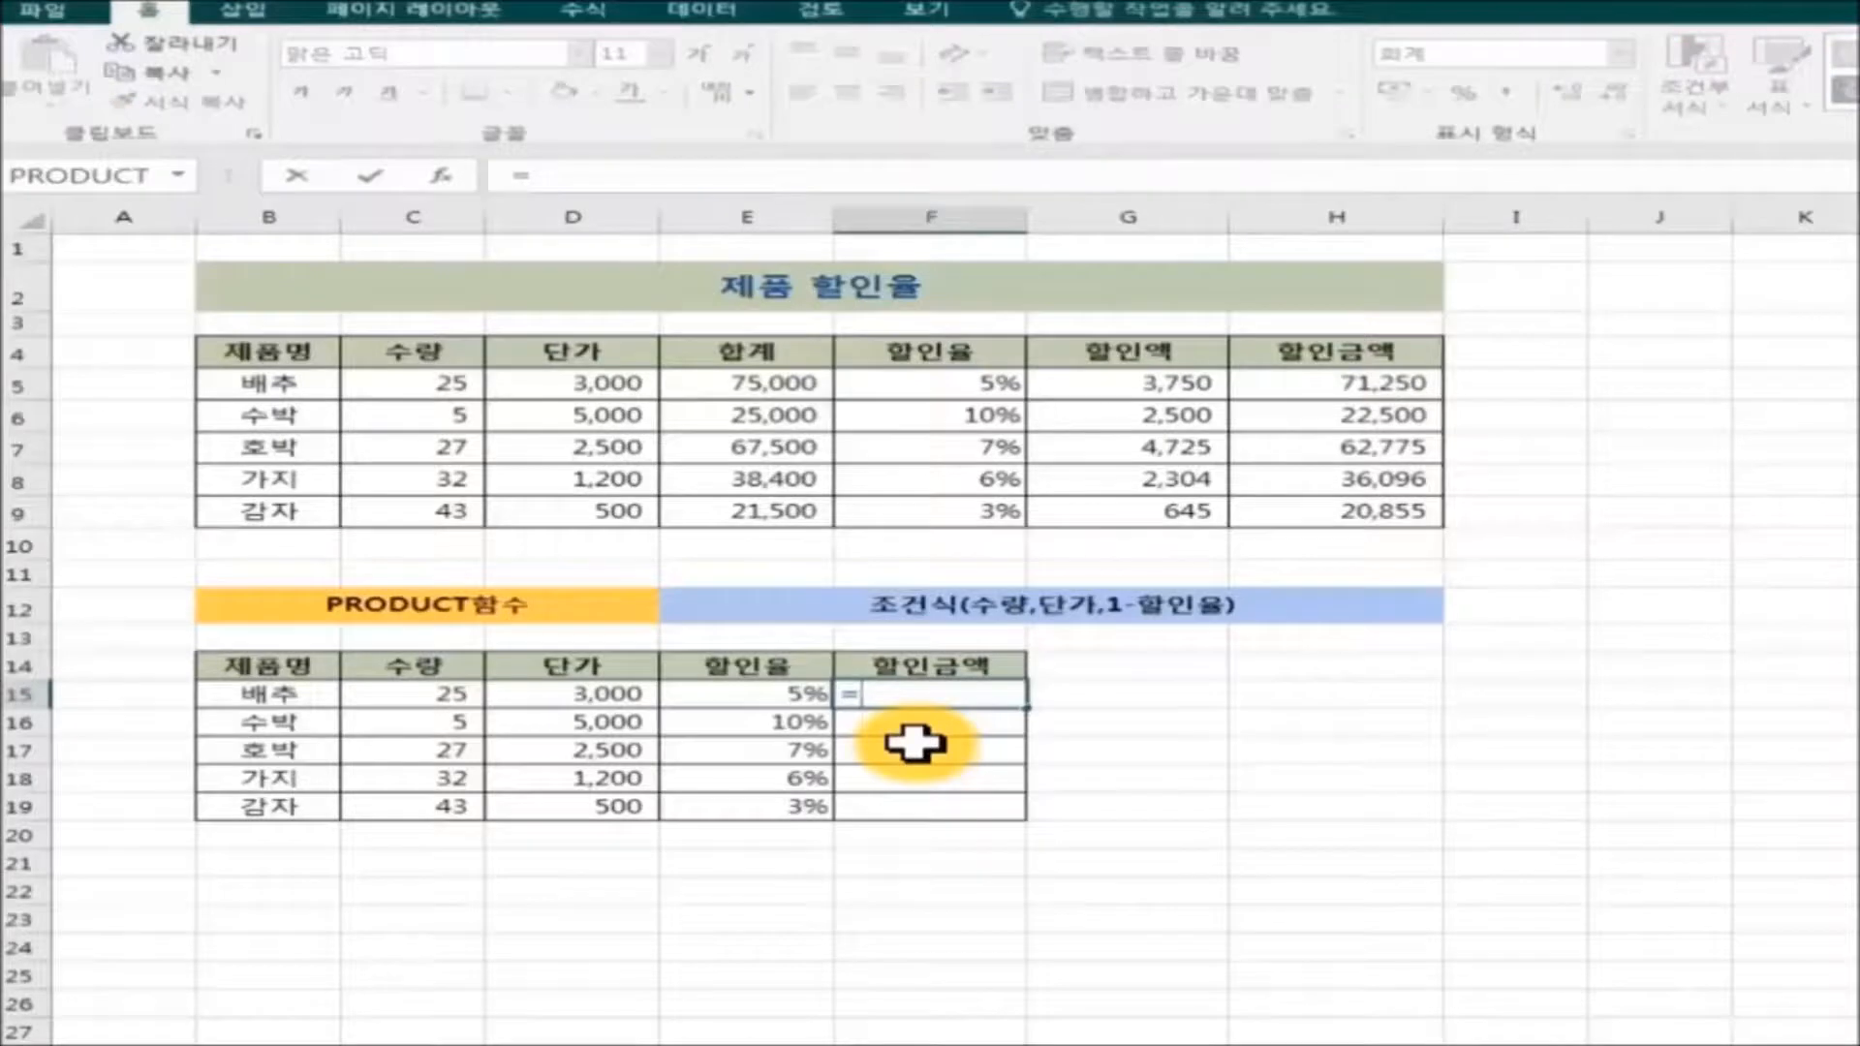
type("PRO")
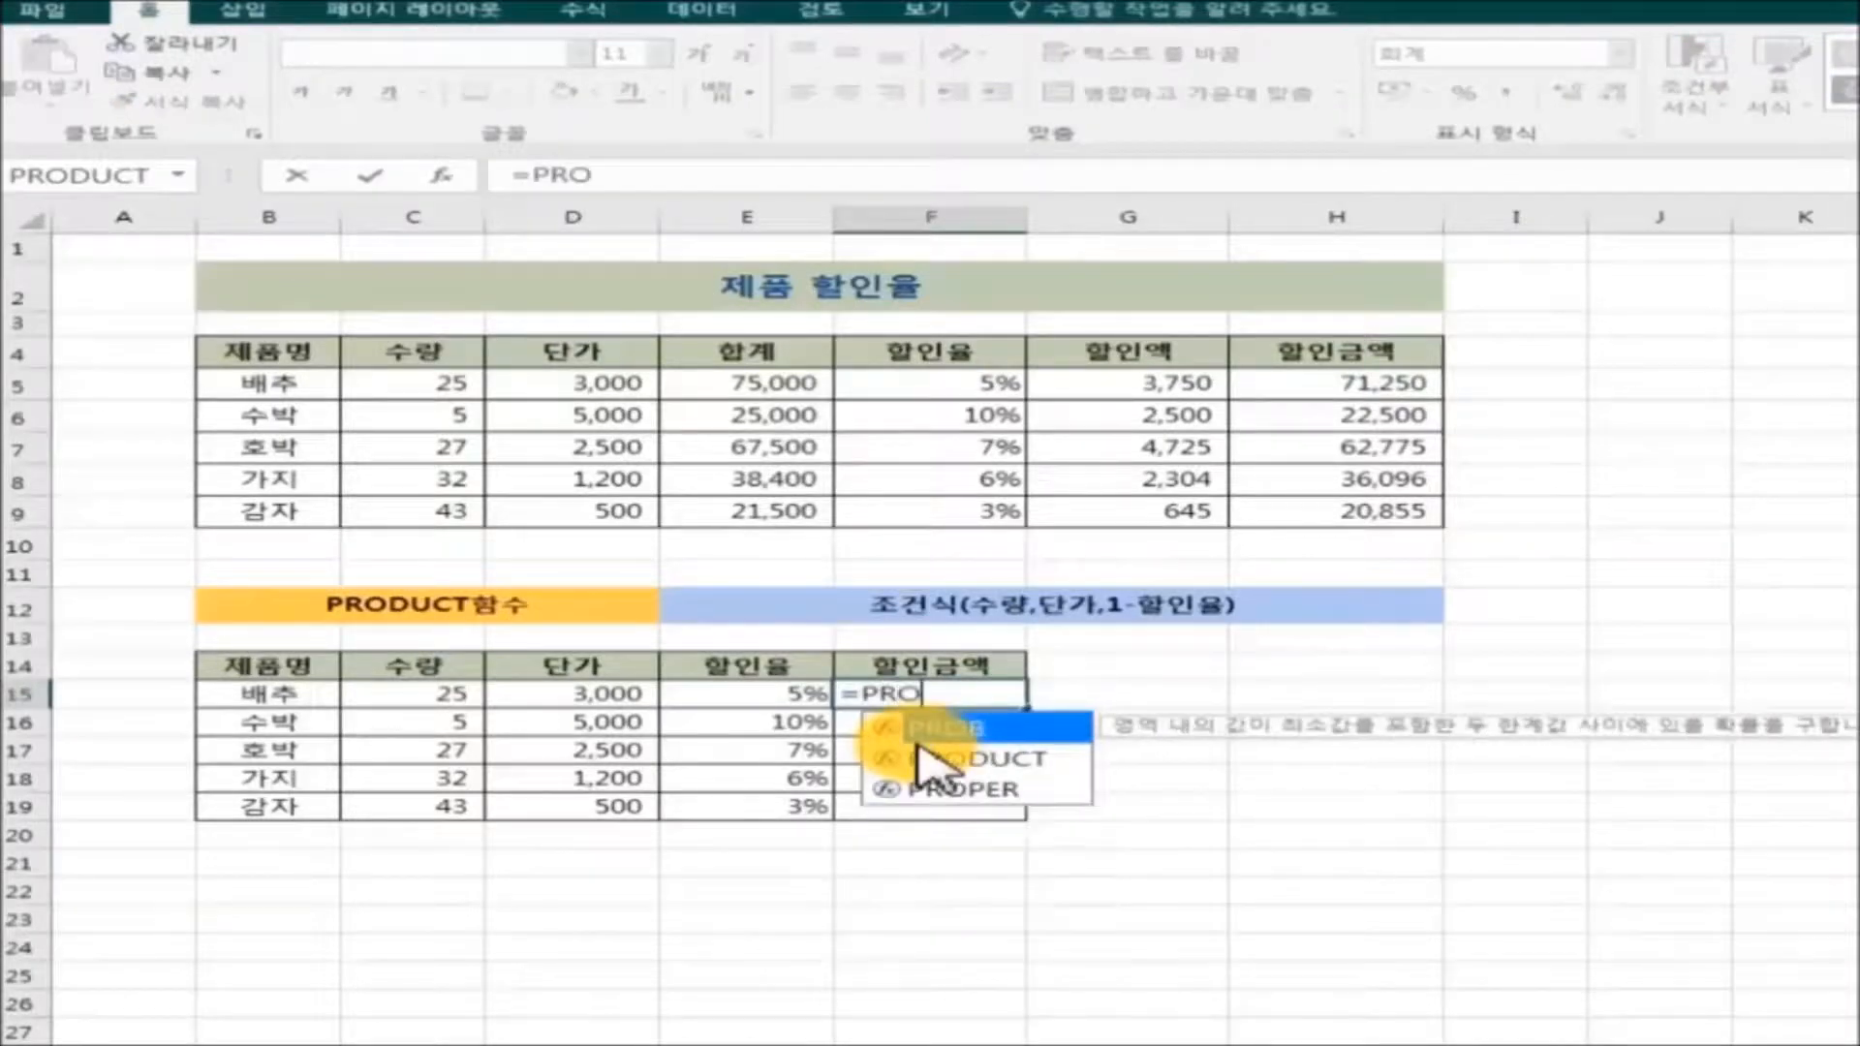
type("D")
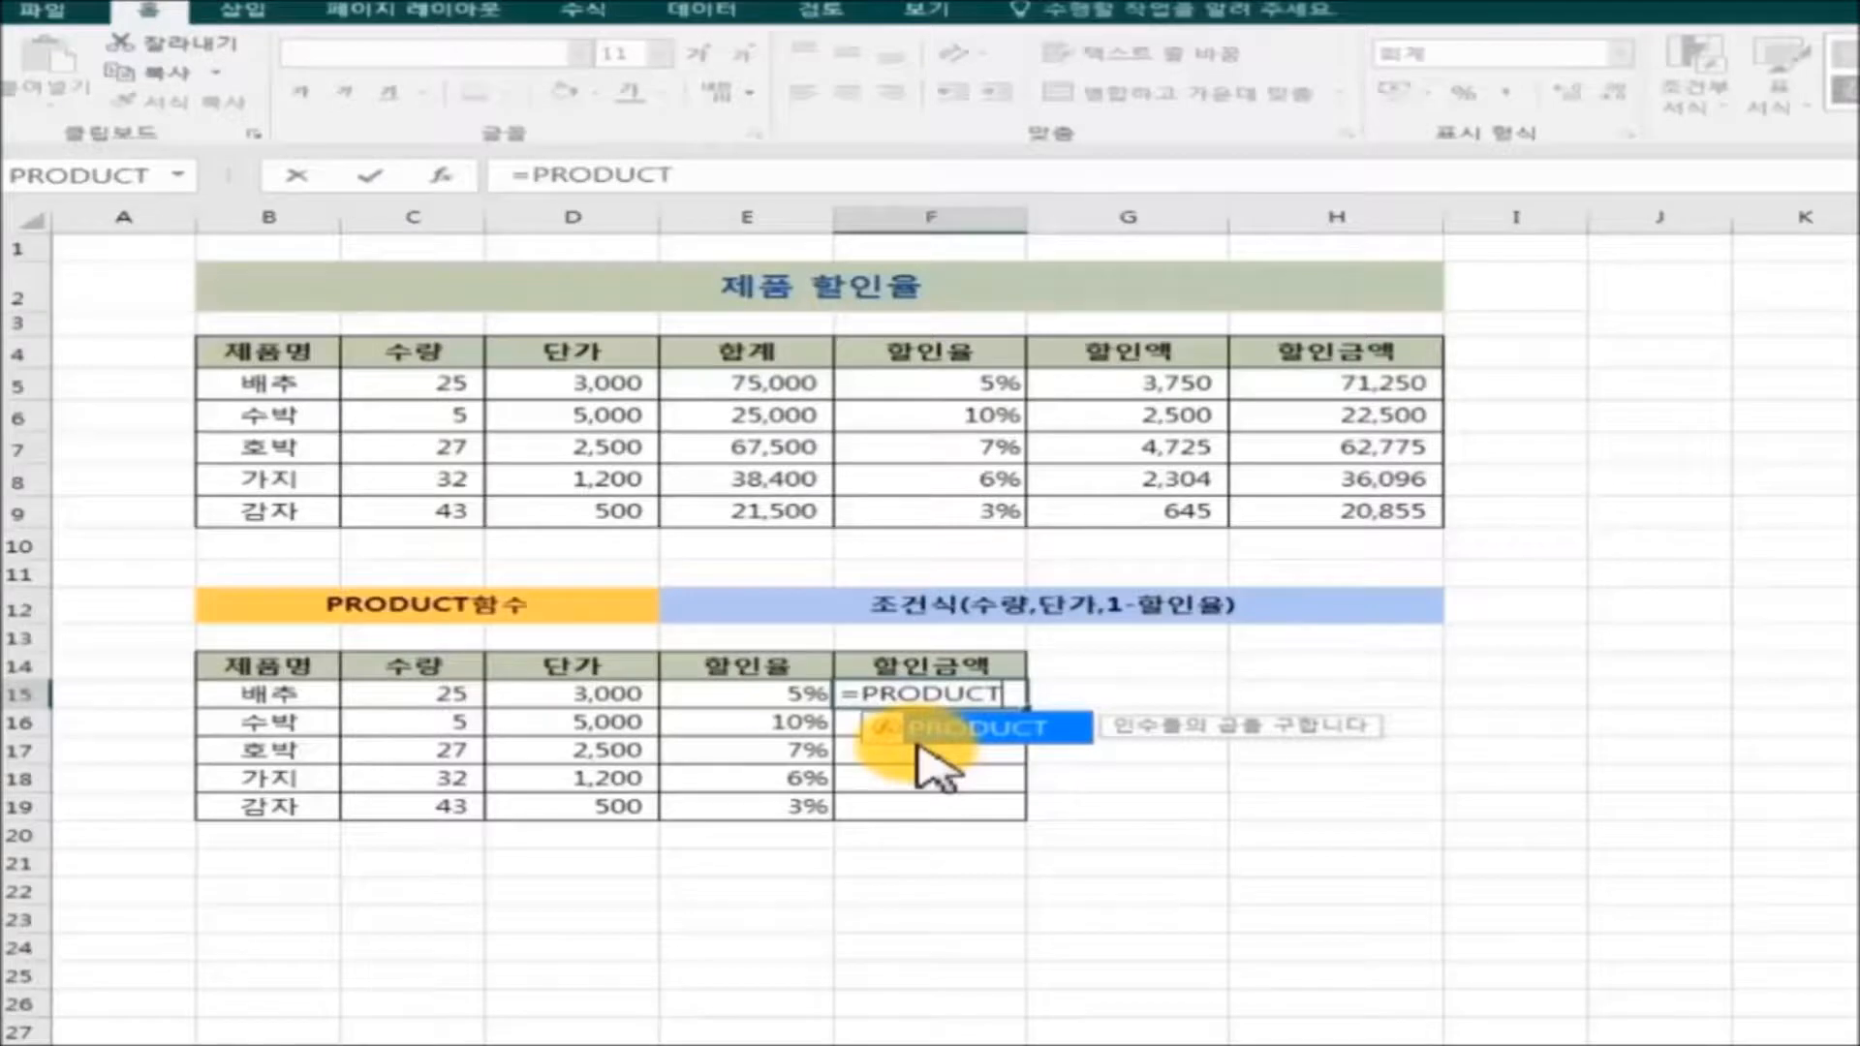
type("UCT")
double_click(913, 741)
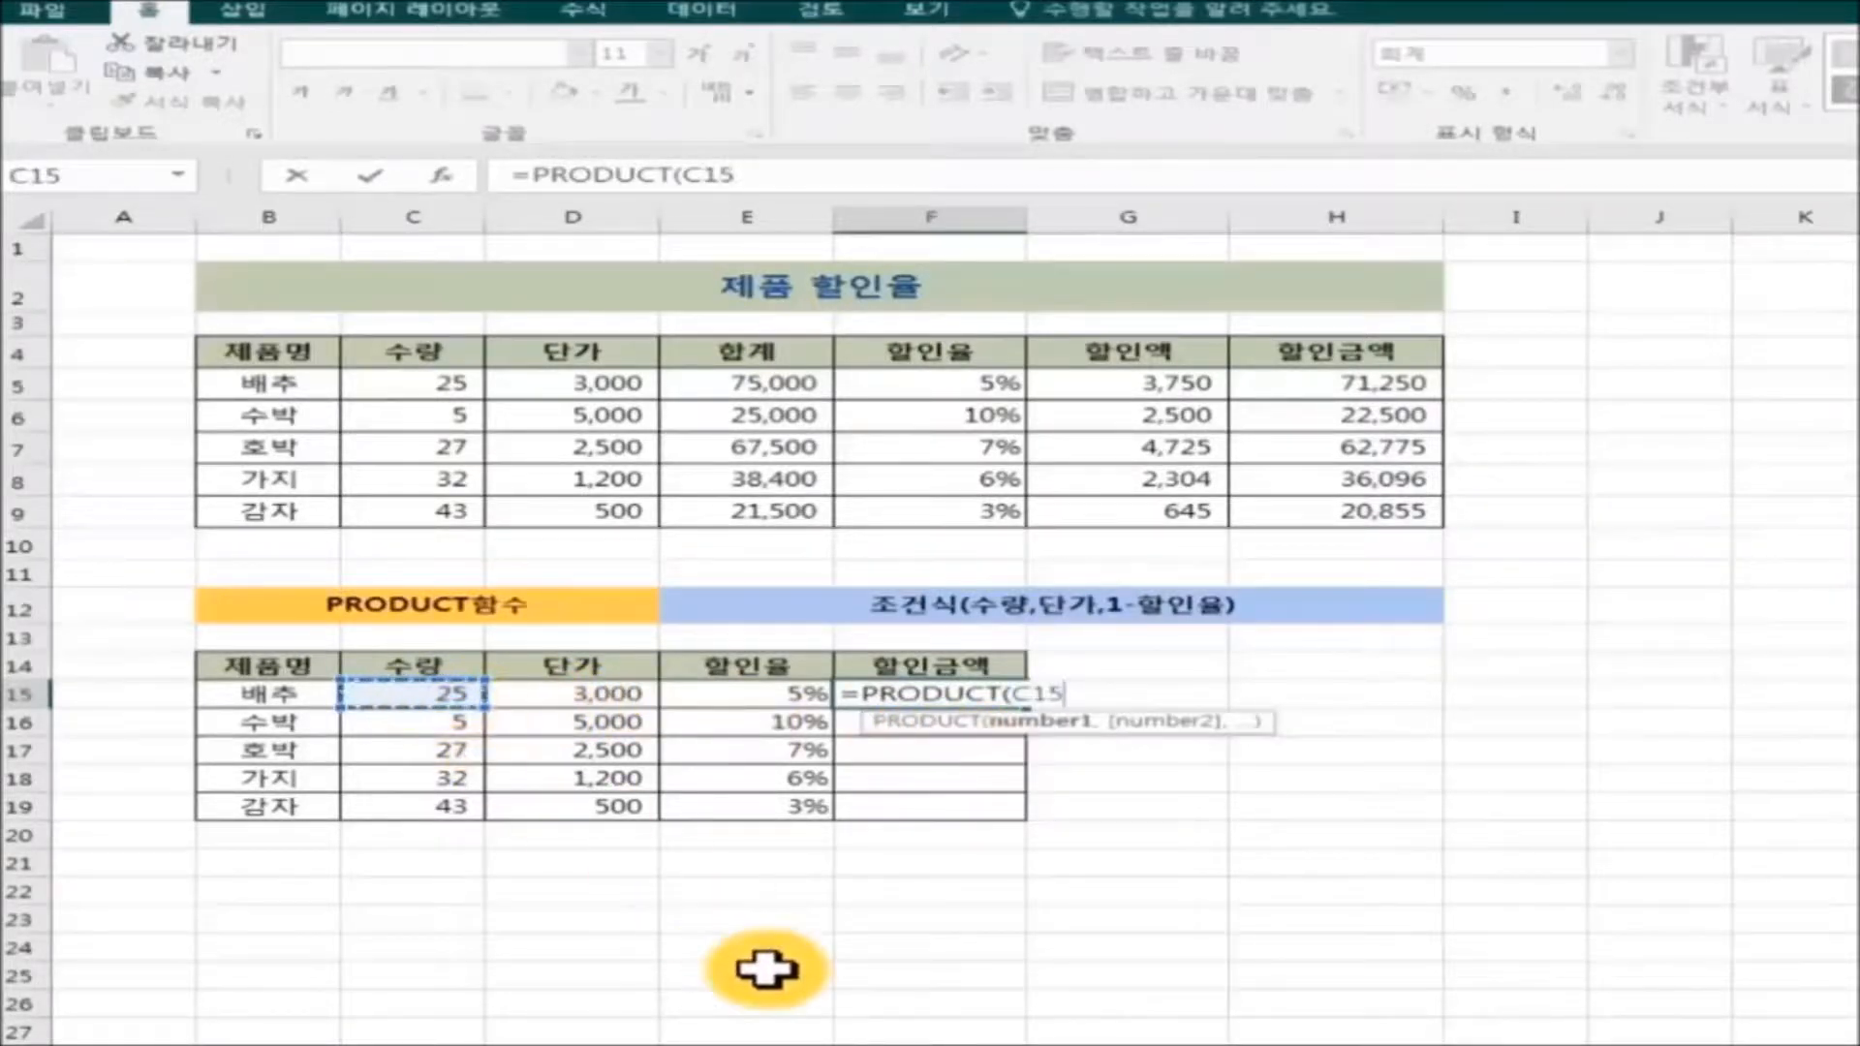
type(",")
left_click(614, 697)
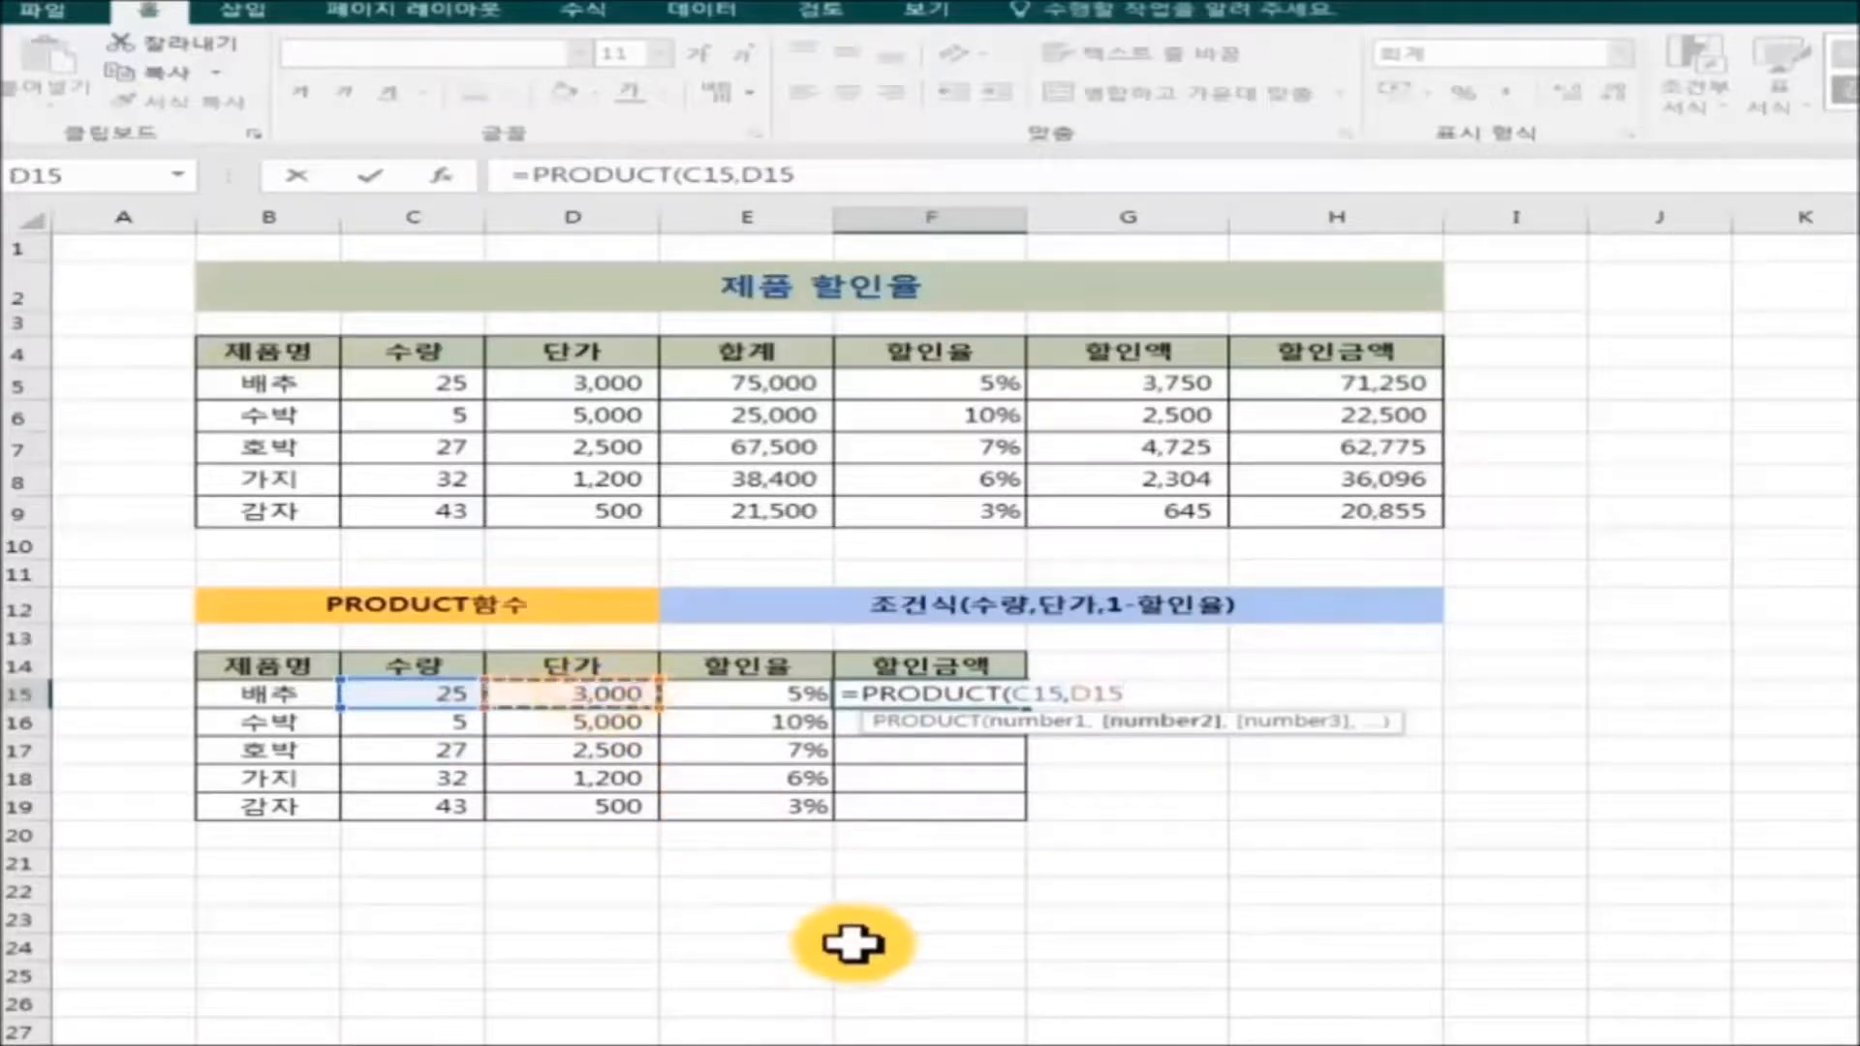
type(",")
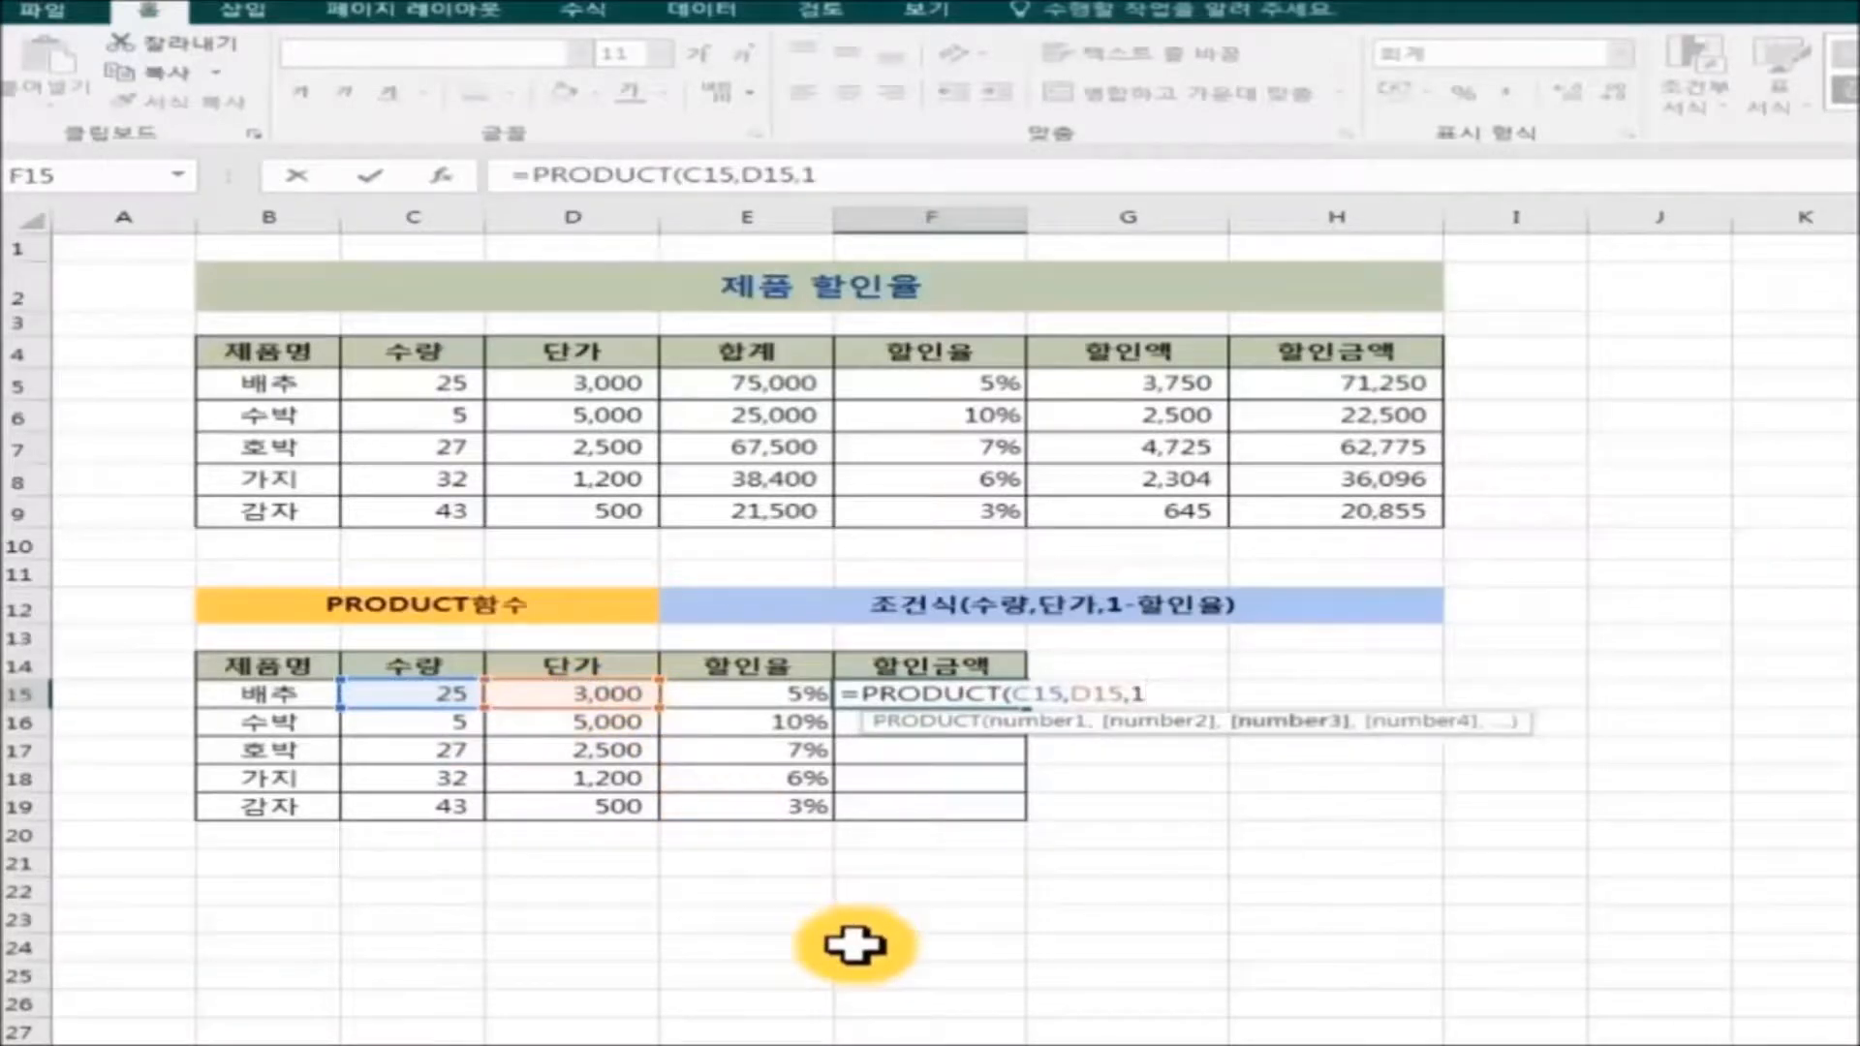
type("1-")
left_click(765, 694)
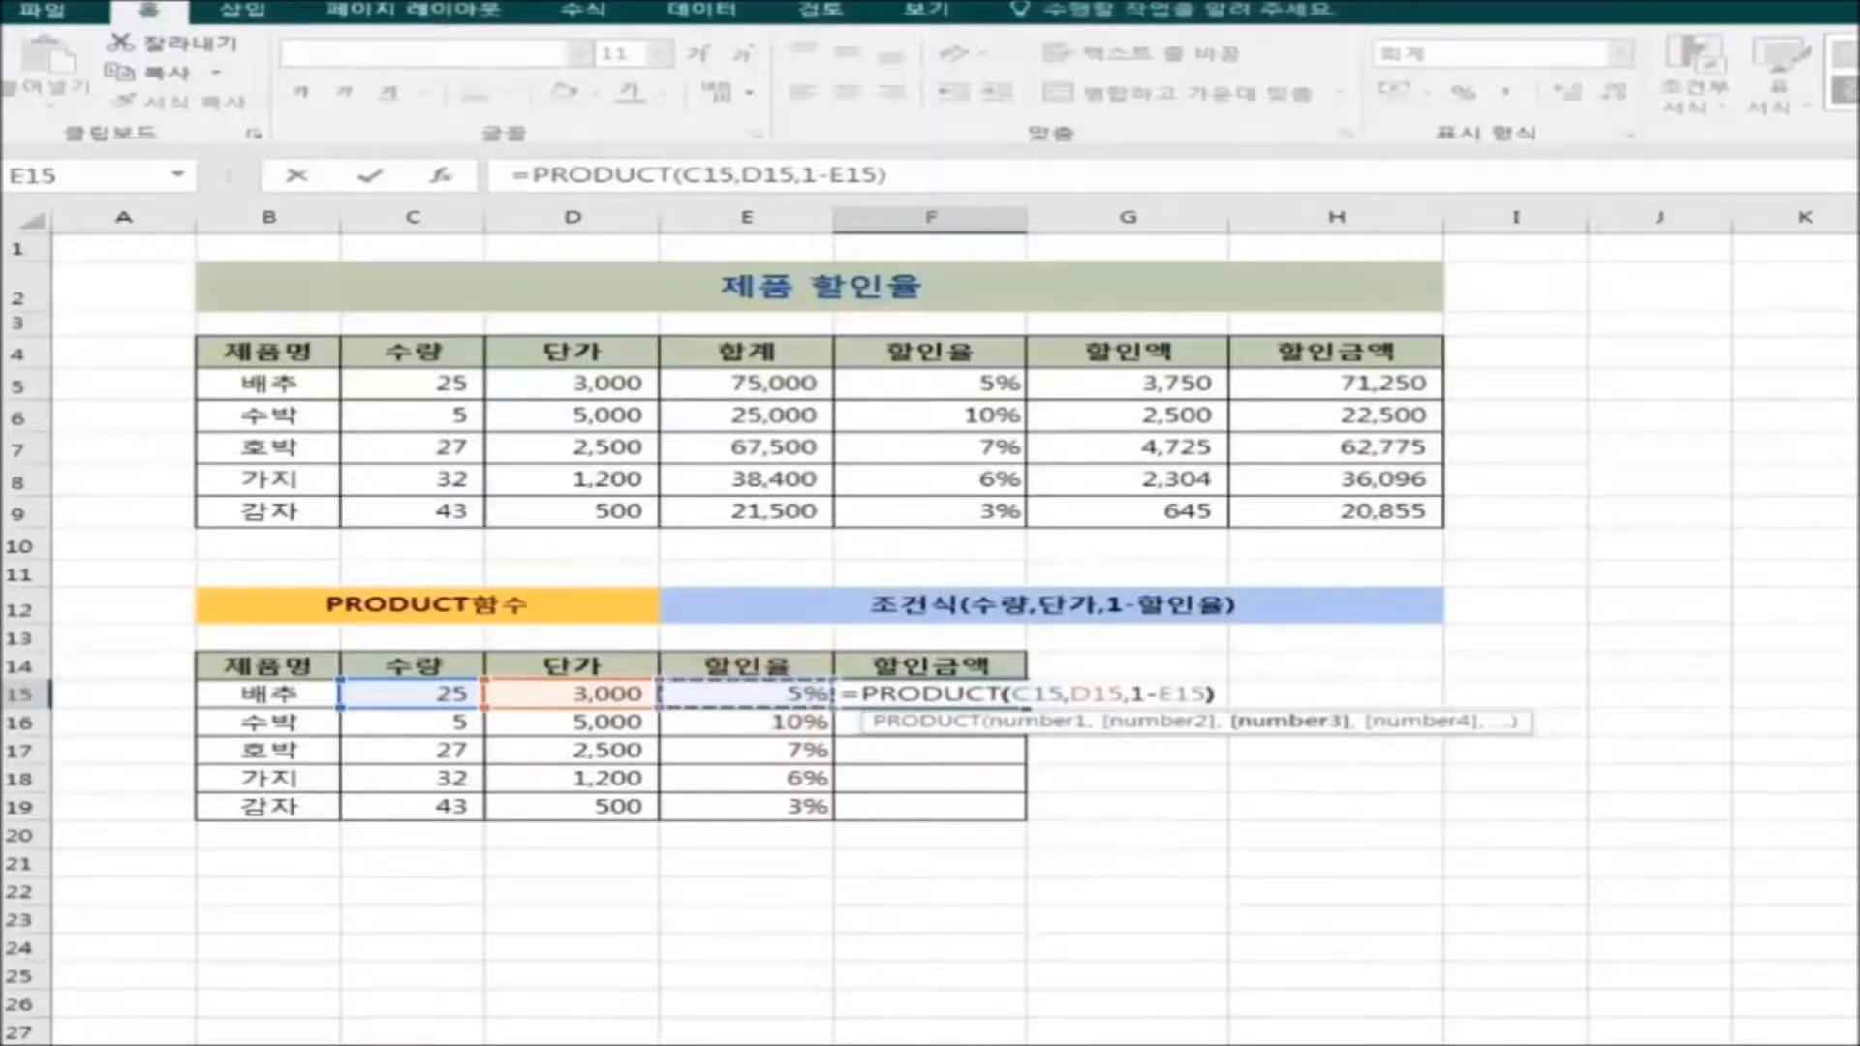
type(")")
key("Return")
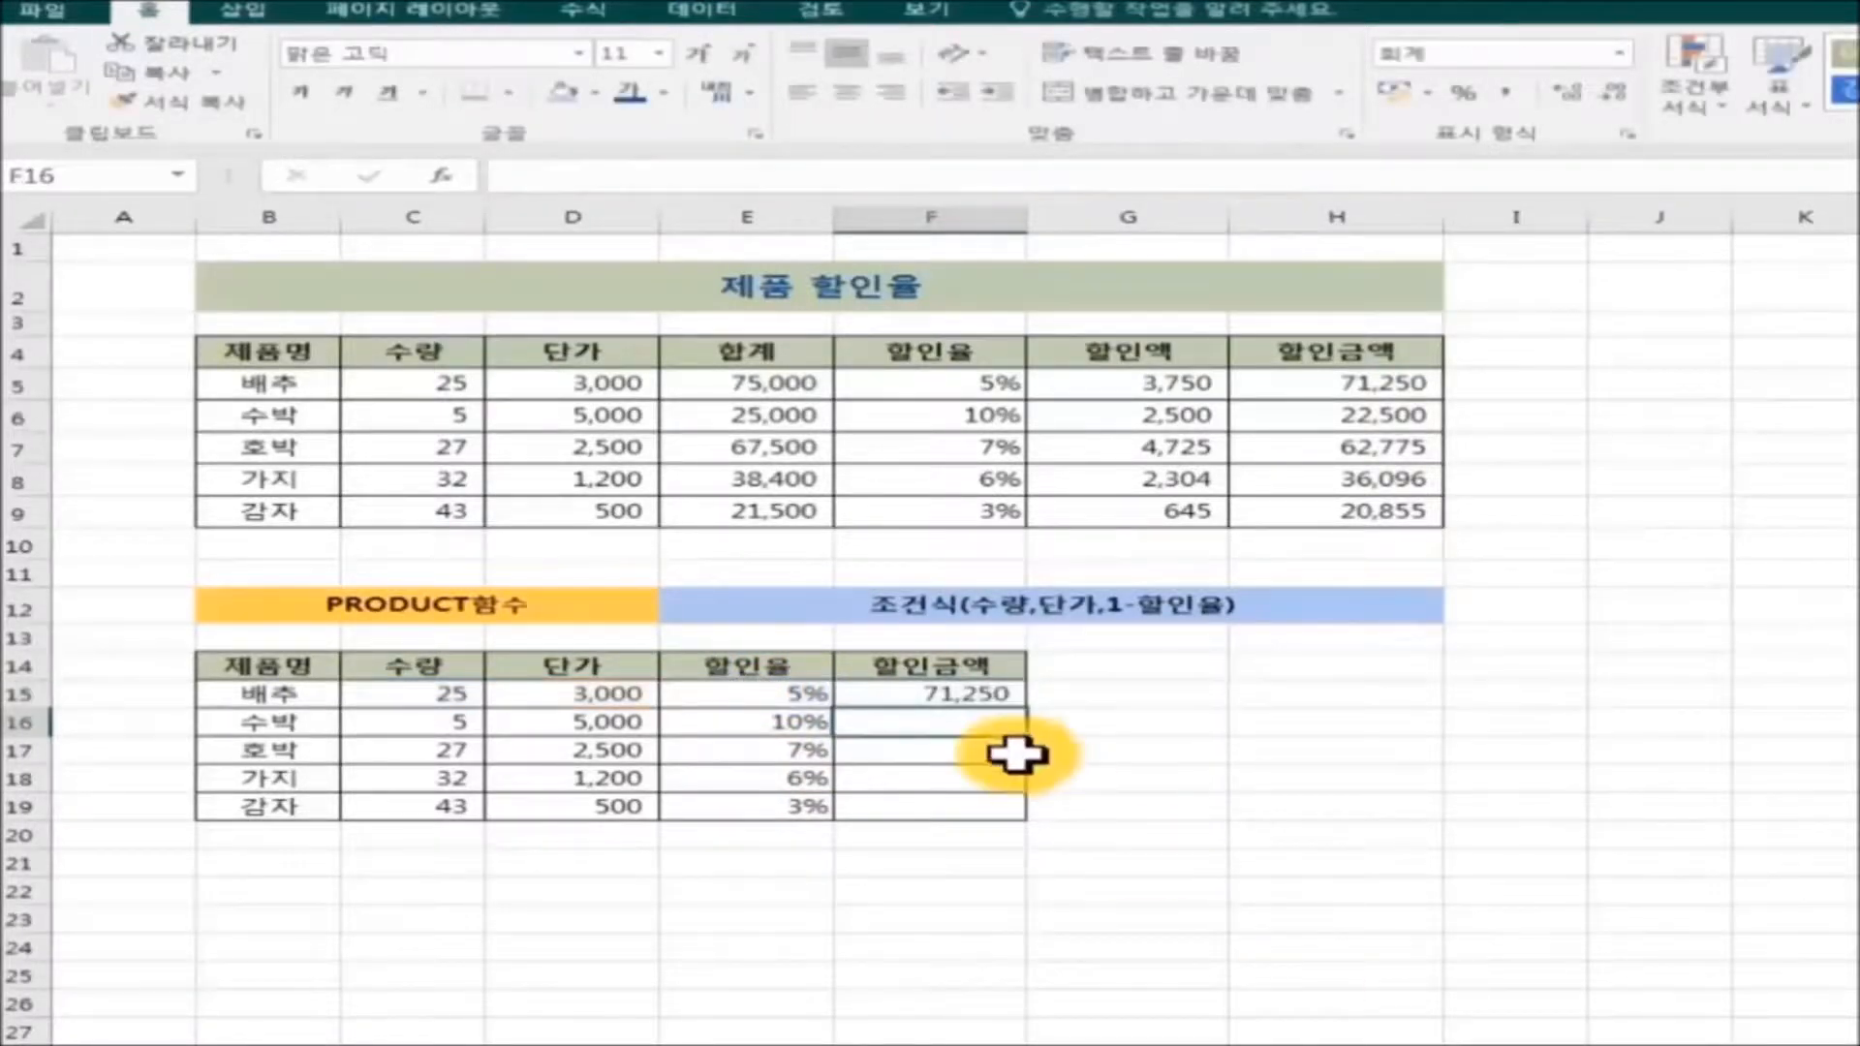
Fill the PRODUCT formula from F15 down the 할인금액 column through the 감자 row in F19.
left_click(979, 694)
left_click_drag(1029, 722, 1030, 819)
left_click(1578, 968)
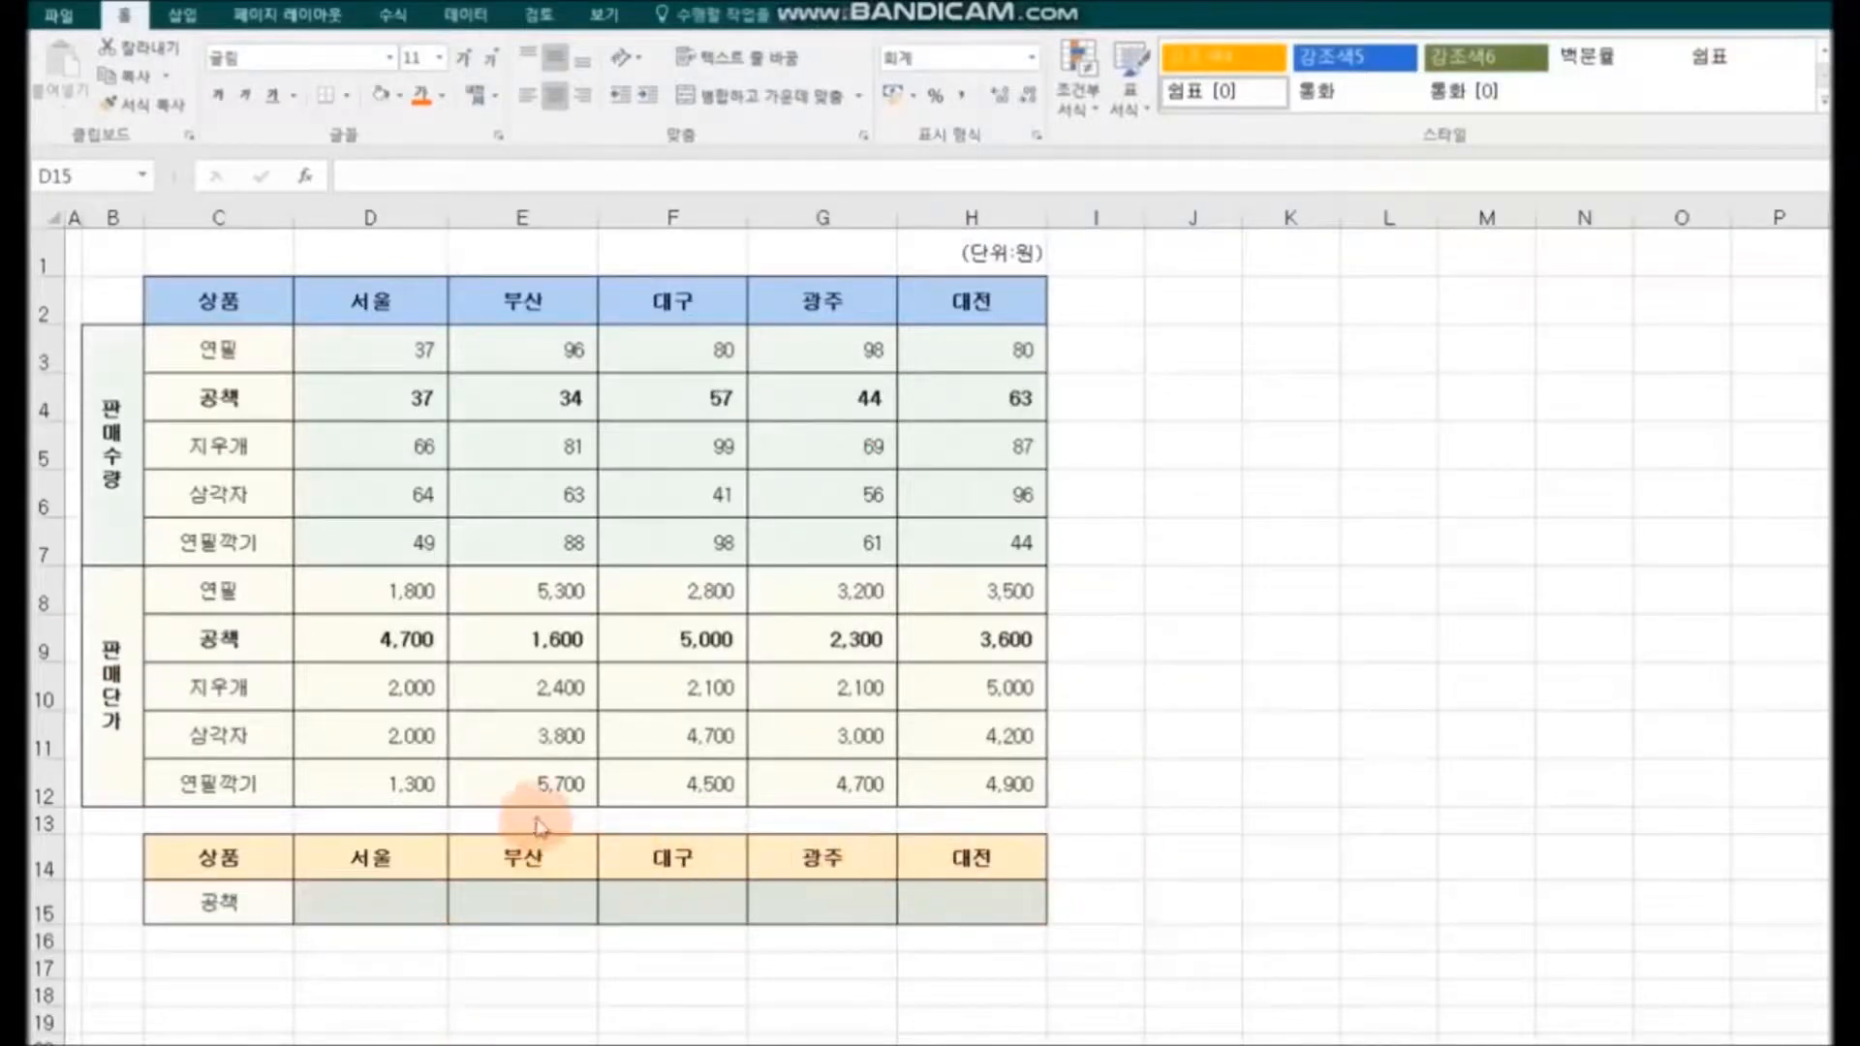
left_click(99, 467)
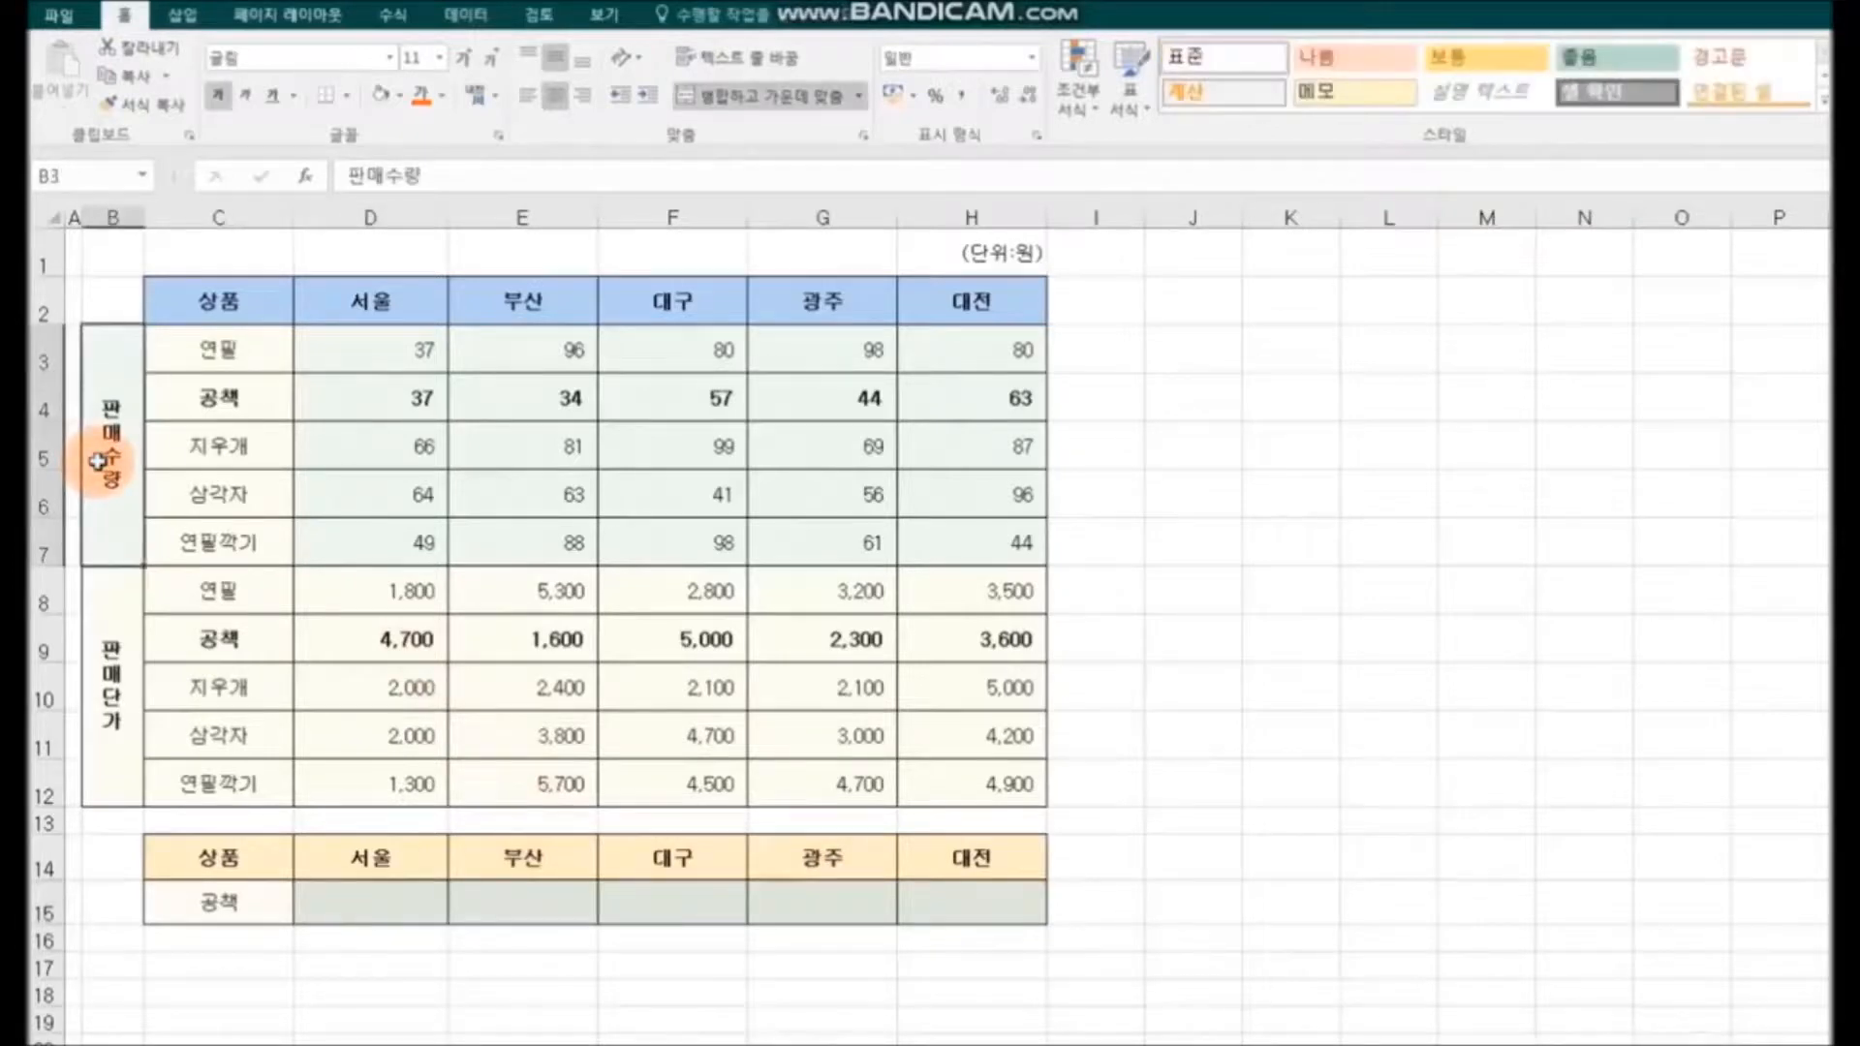
left_click(273, 407)
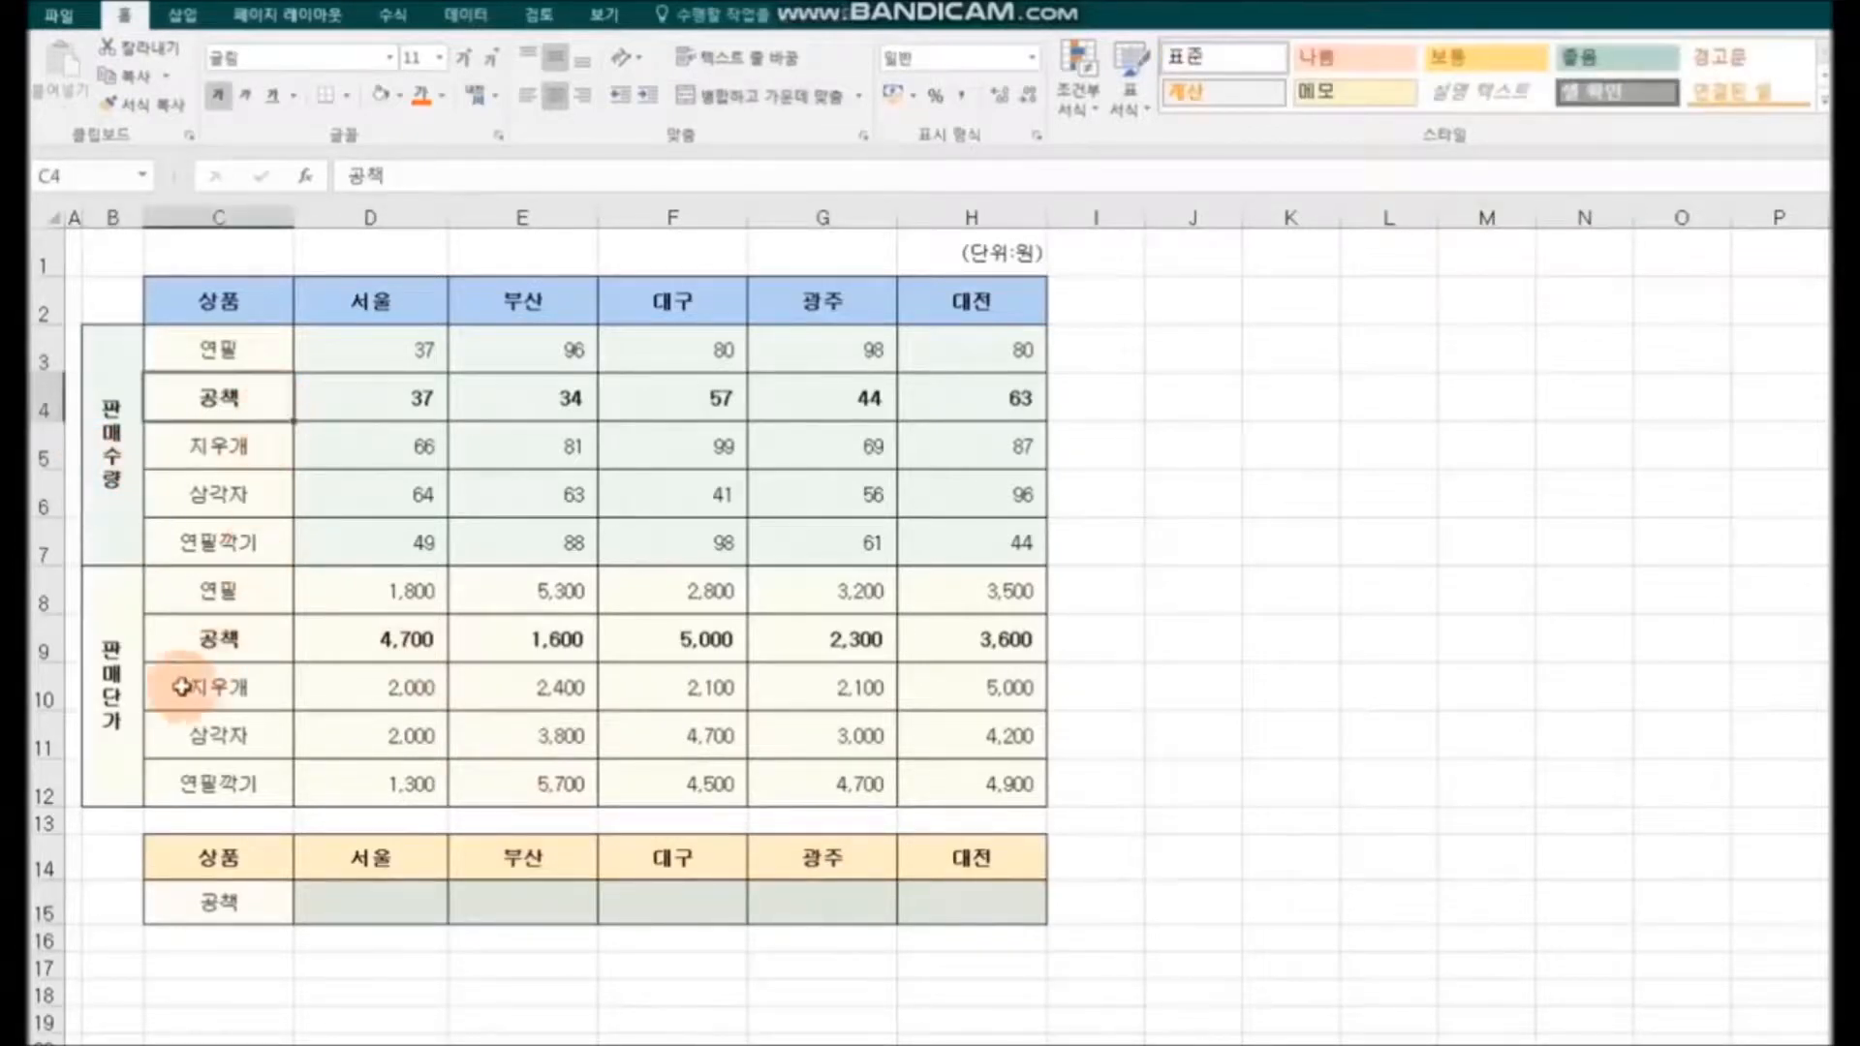
left_click(112, 704)
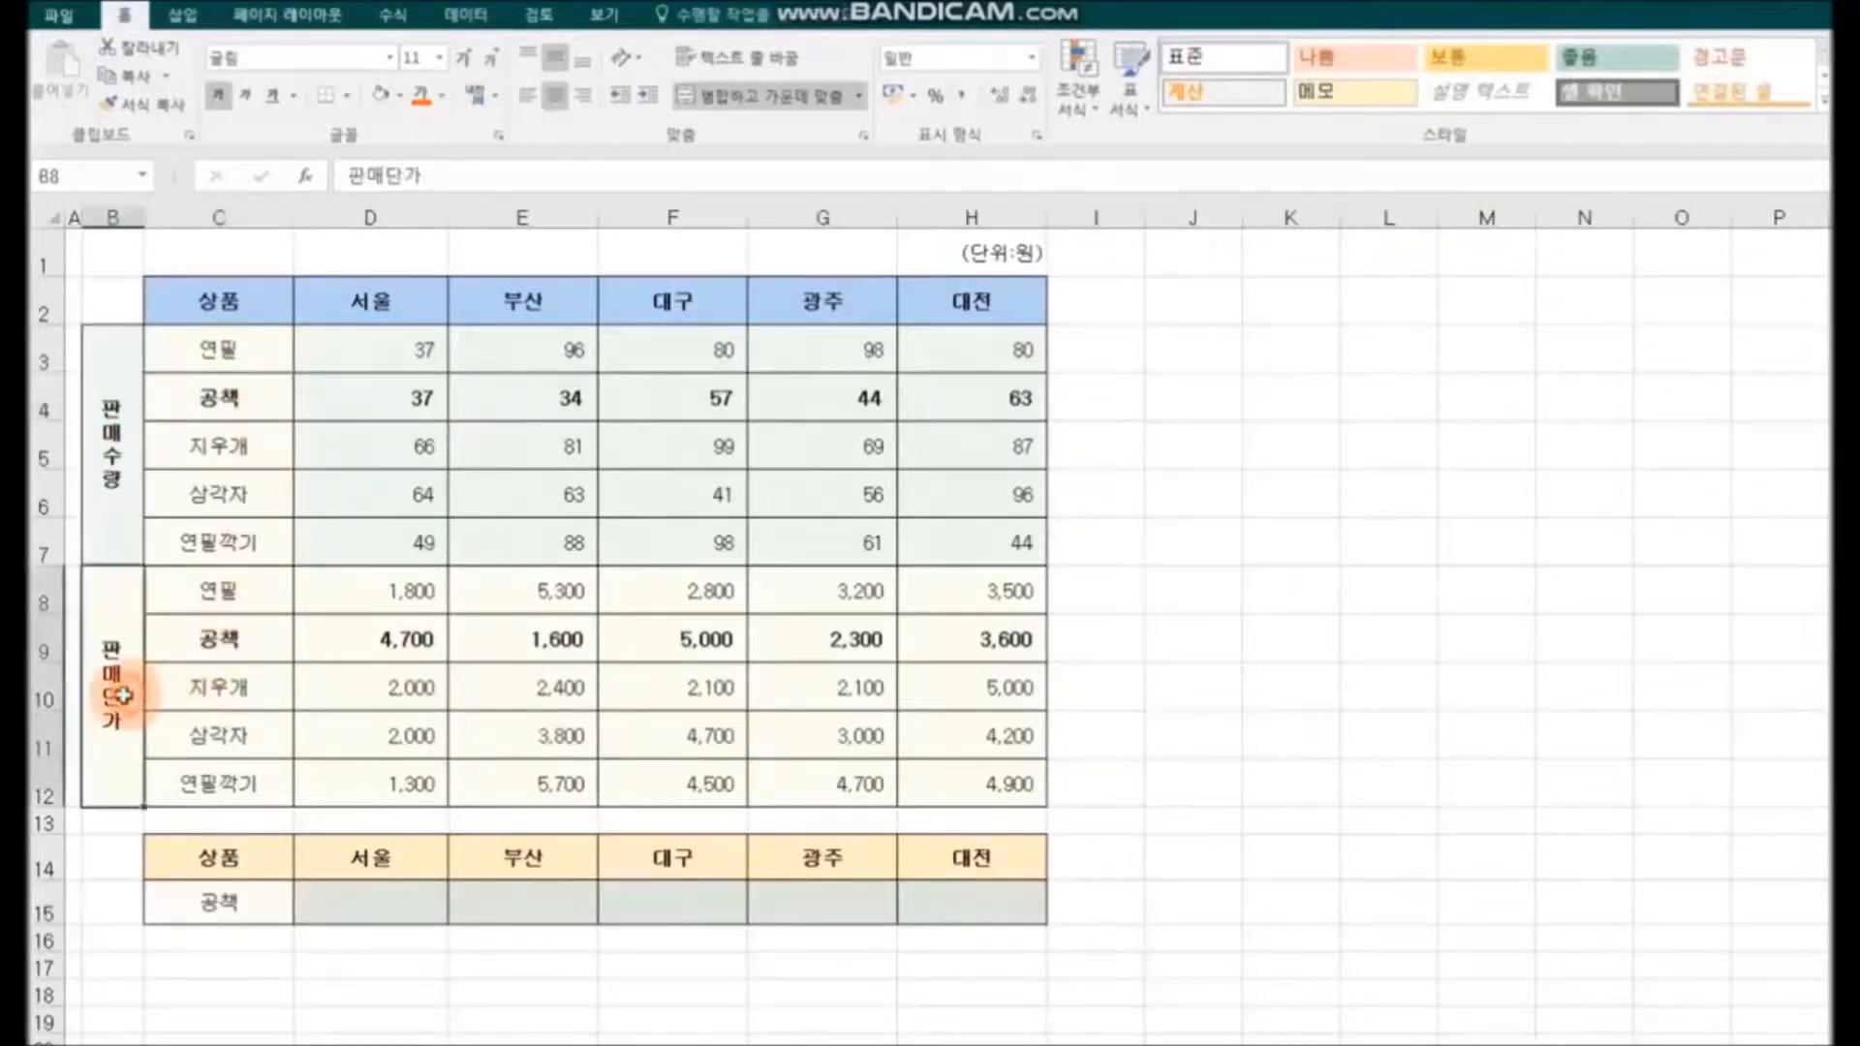
left_click(241, 643)
left_click(349, 642)
Insert the DPRODUCT function in cell D15 for 공책 in 서울, with the absolute range $C$2:$H$12 as its Database.
left_click(387, 905)
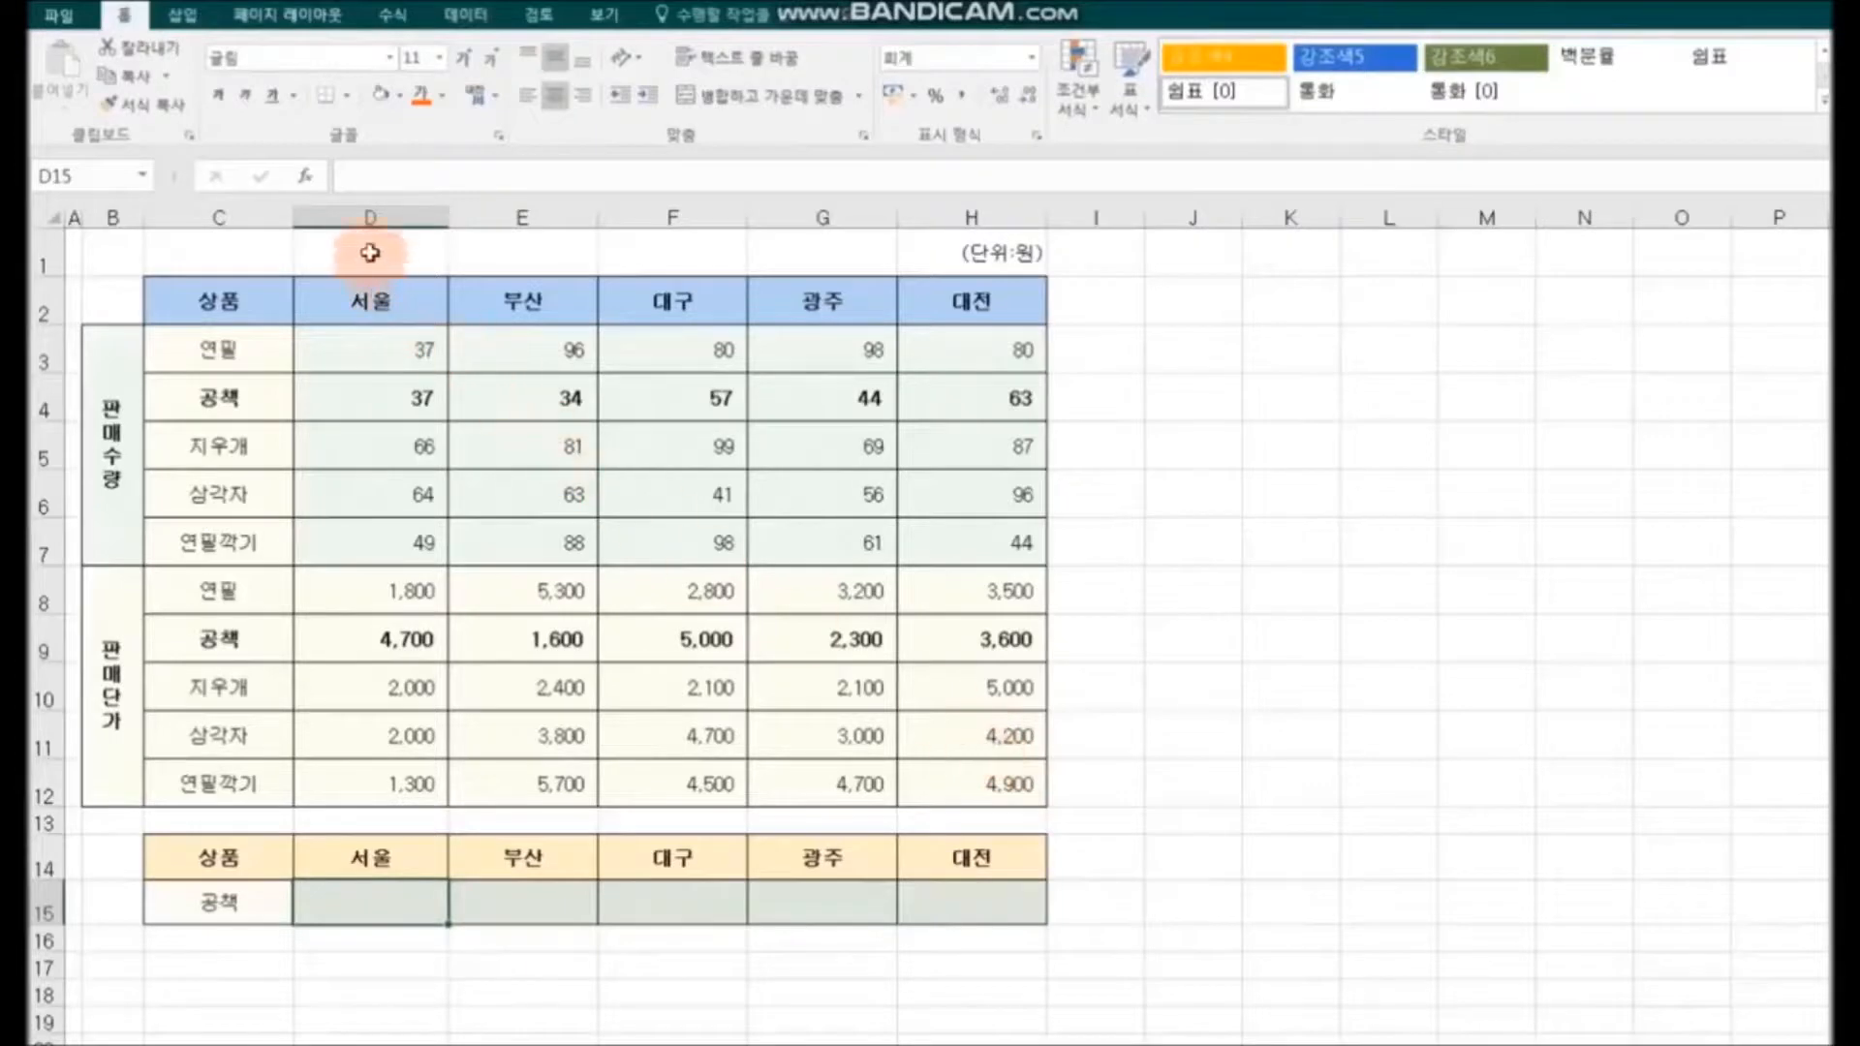
left_click(306, 180)
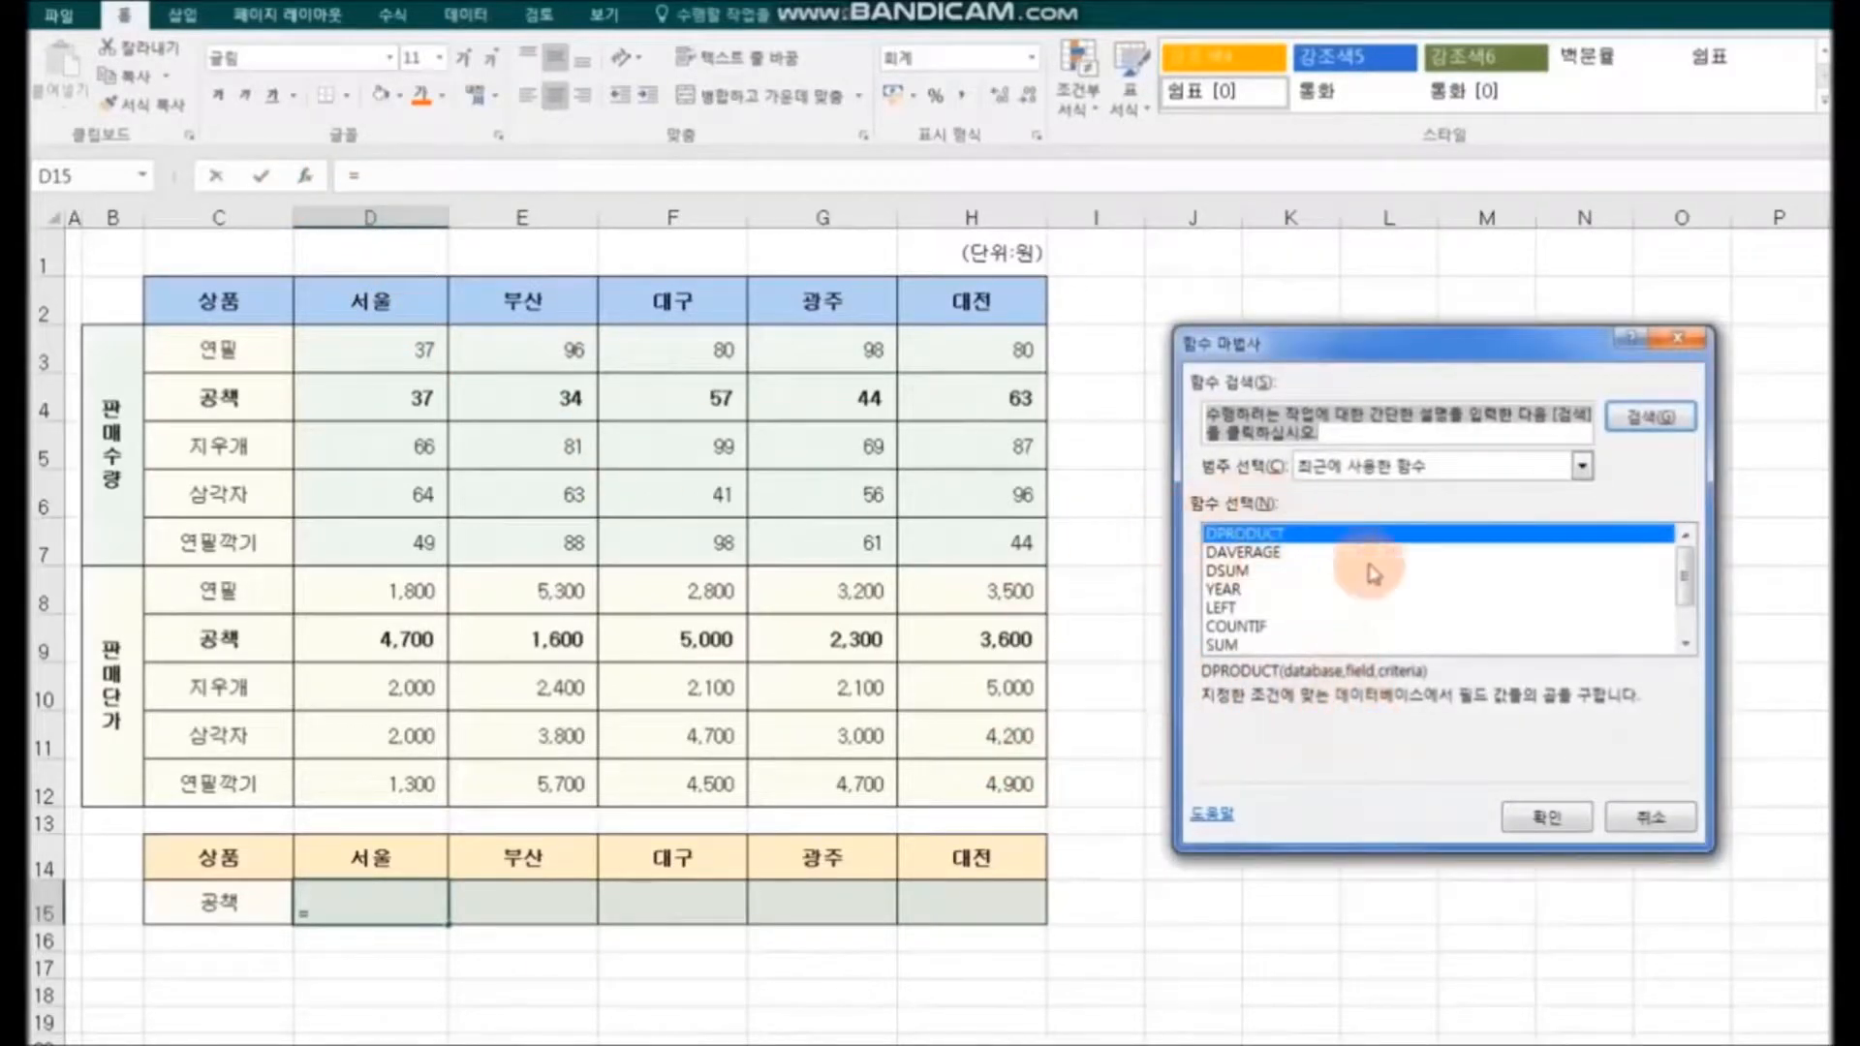
left_click(1547, 816)
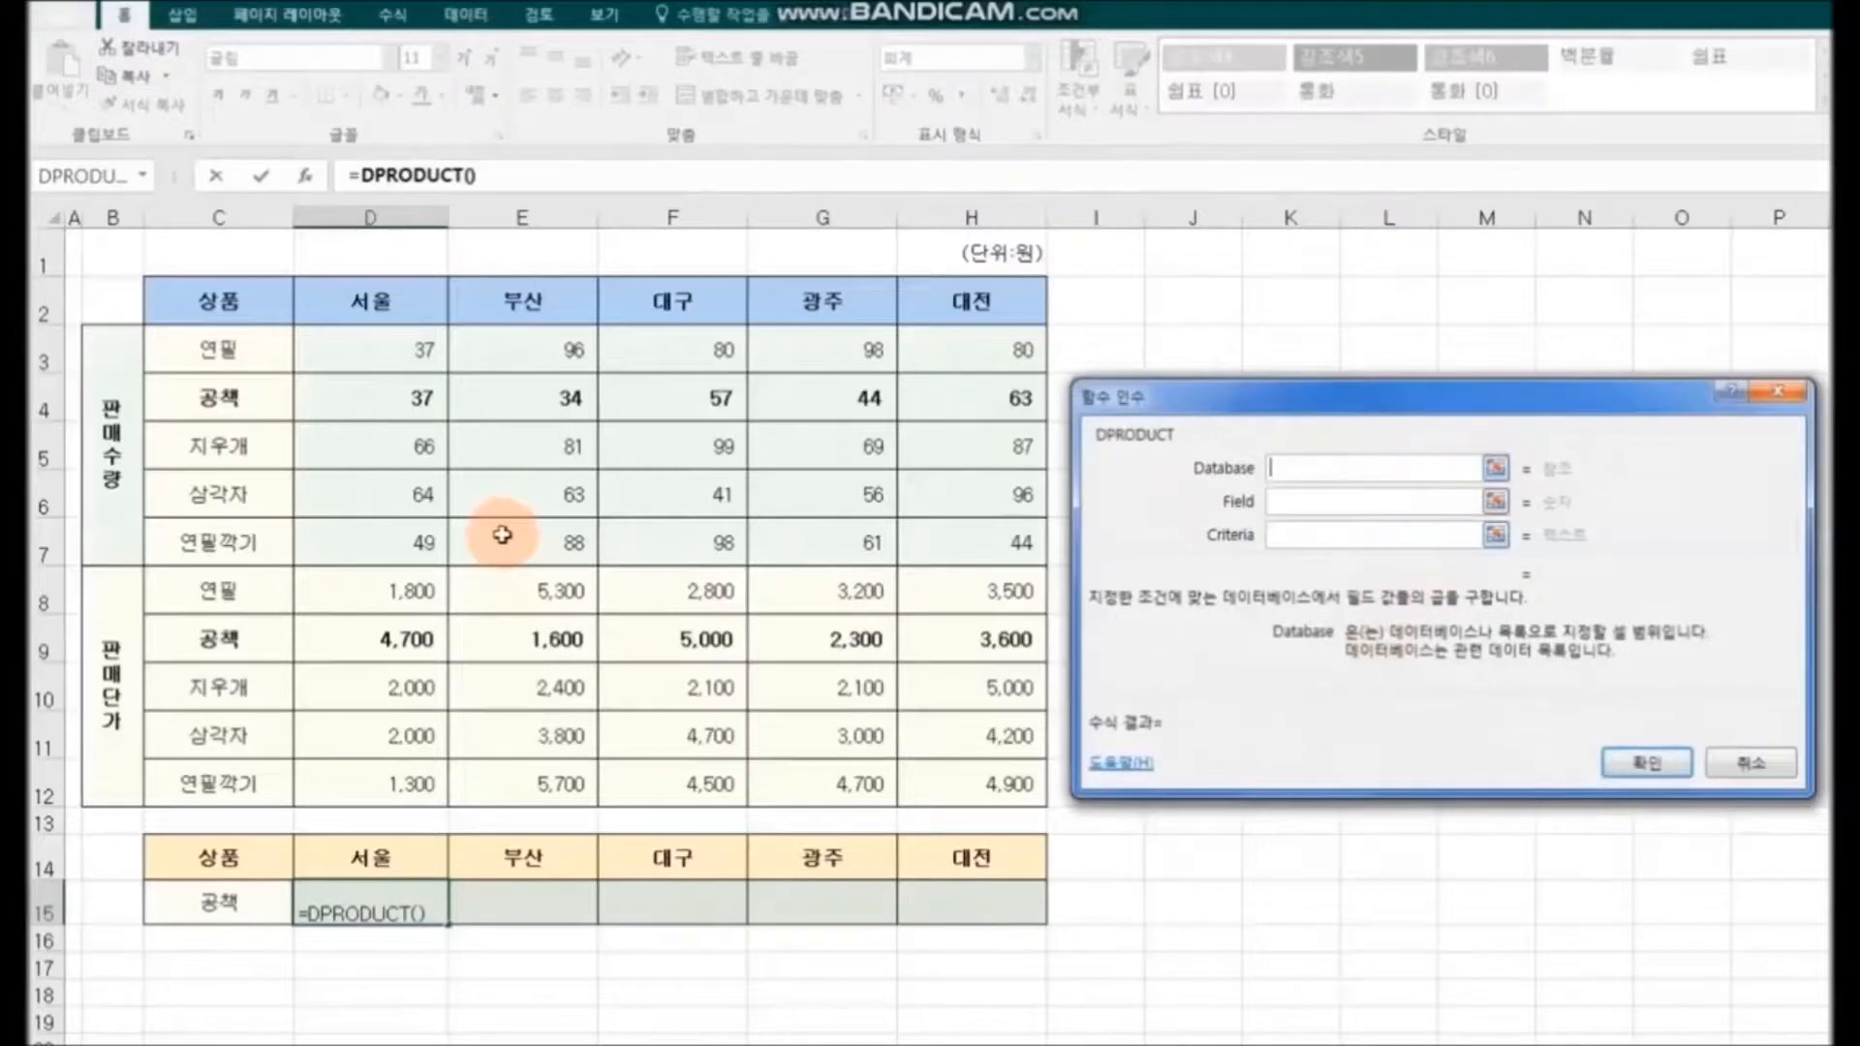
left_click_drag(197, 303, 959, 781)
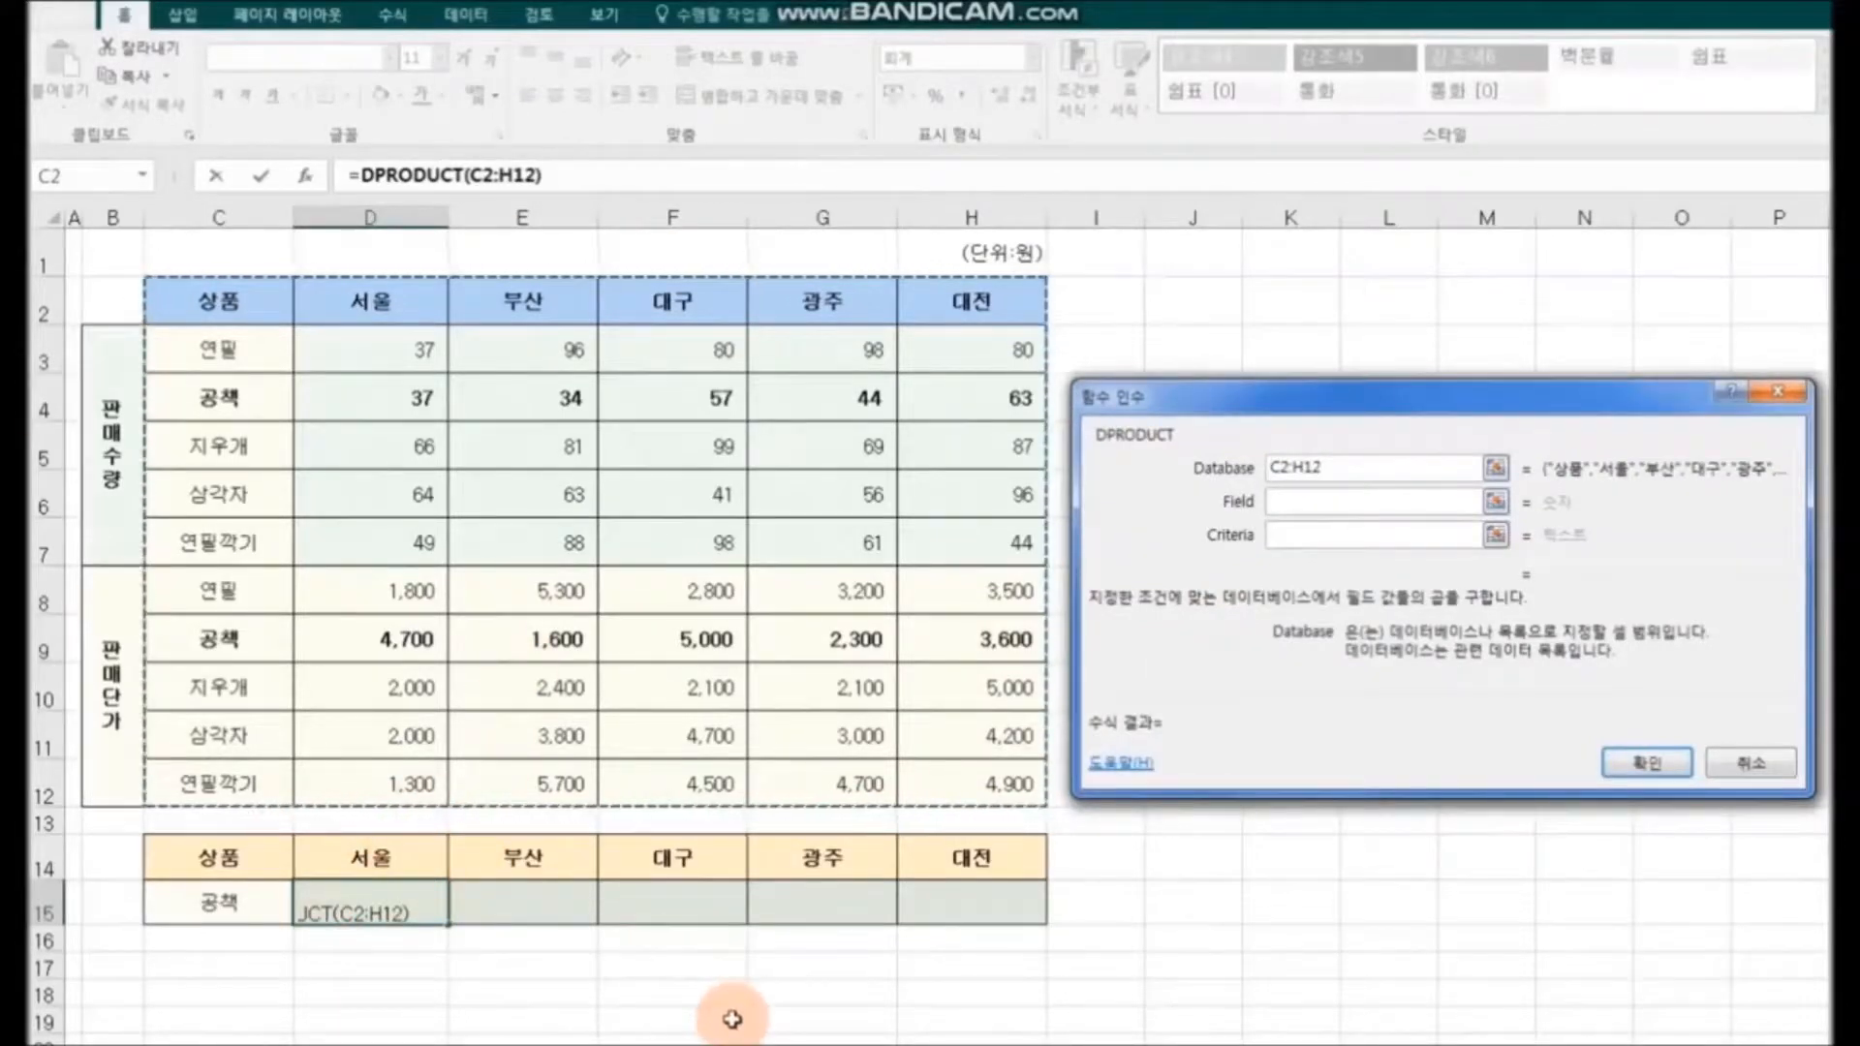
key("F4")
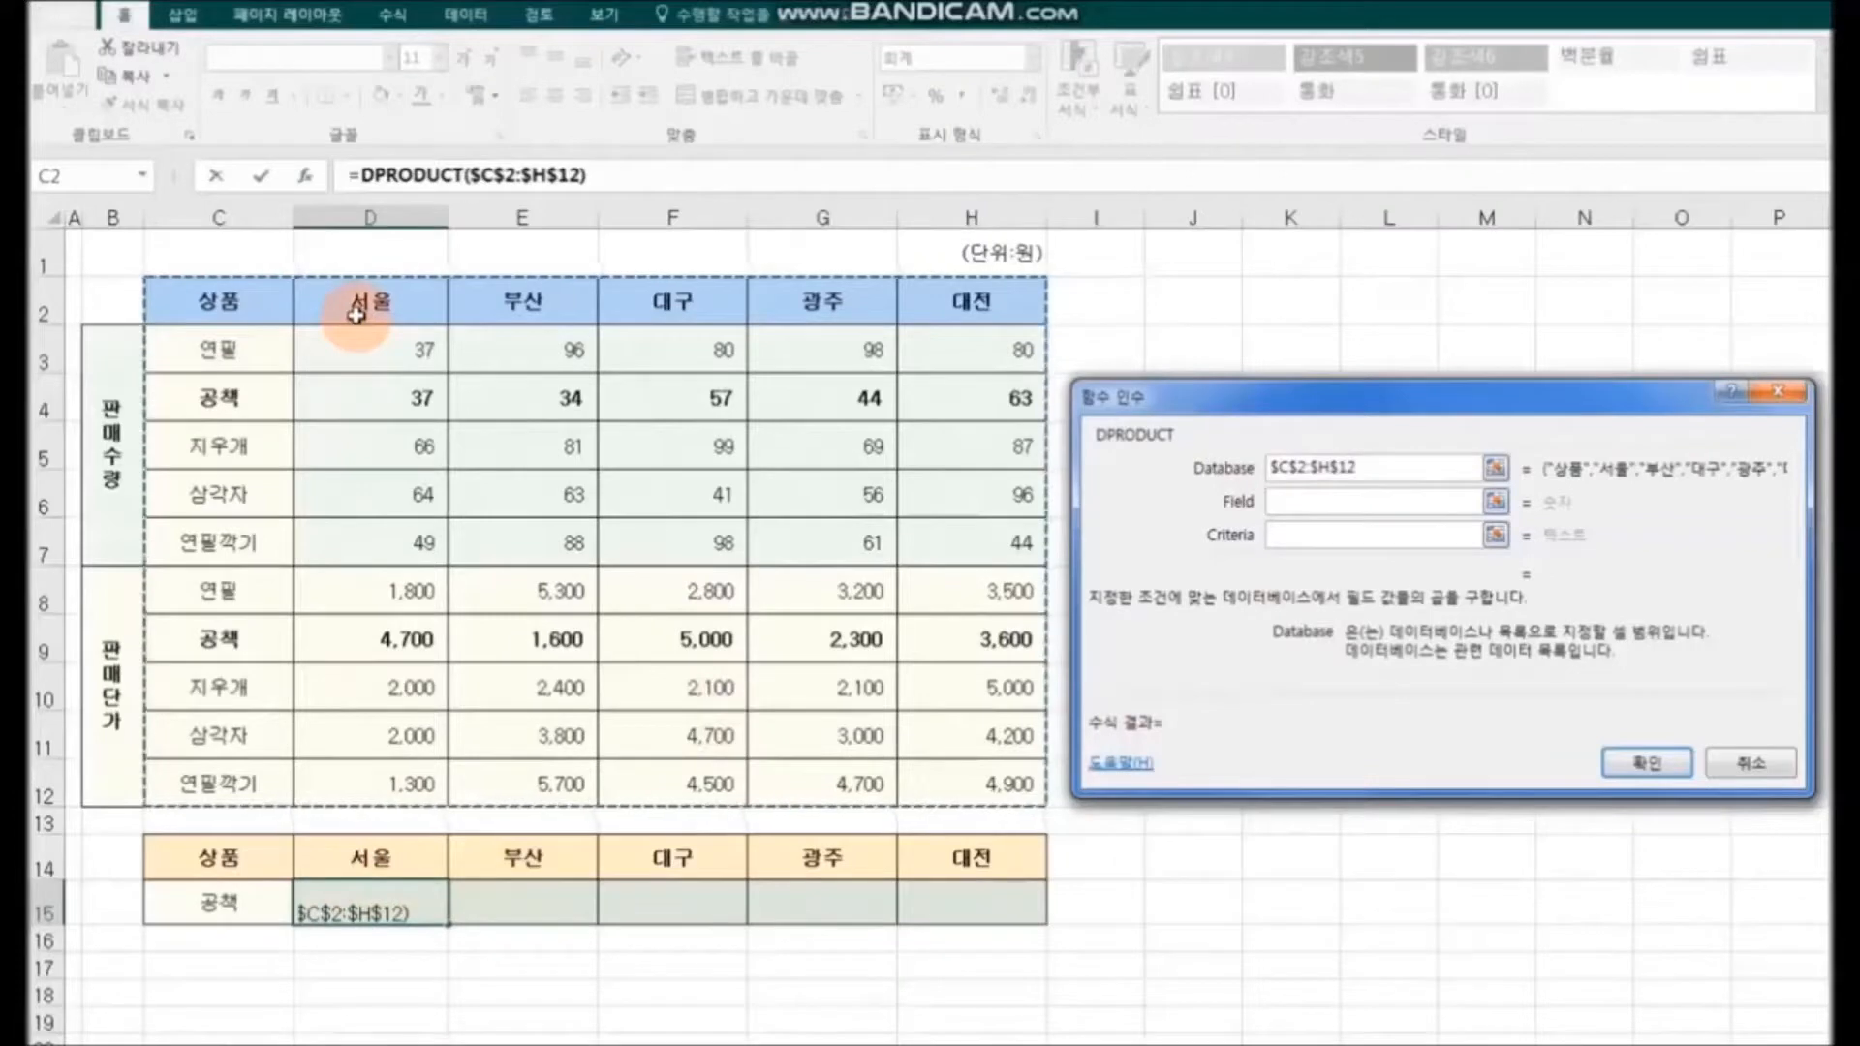
Complete the DPRODUCT function in D15 with D2 as the Field and the absolute range $C$14:$C$15 as the Criteria.
left_click(1349, 502)
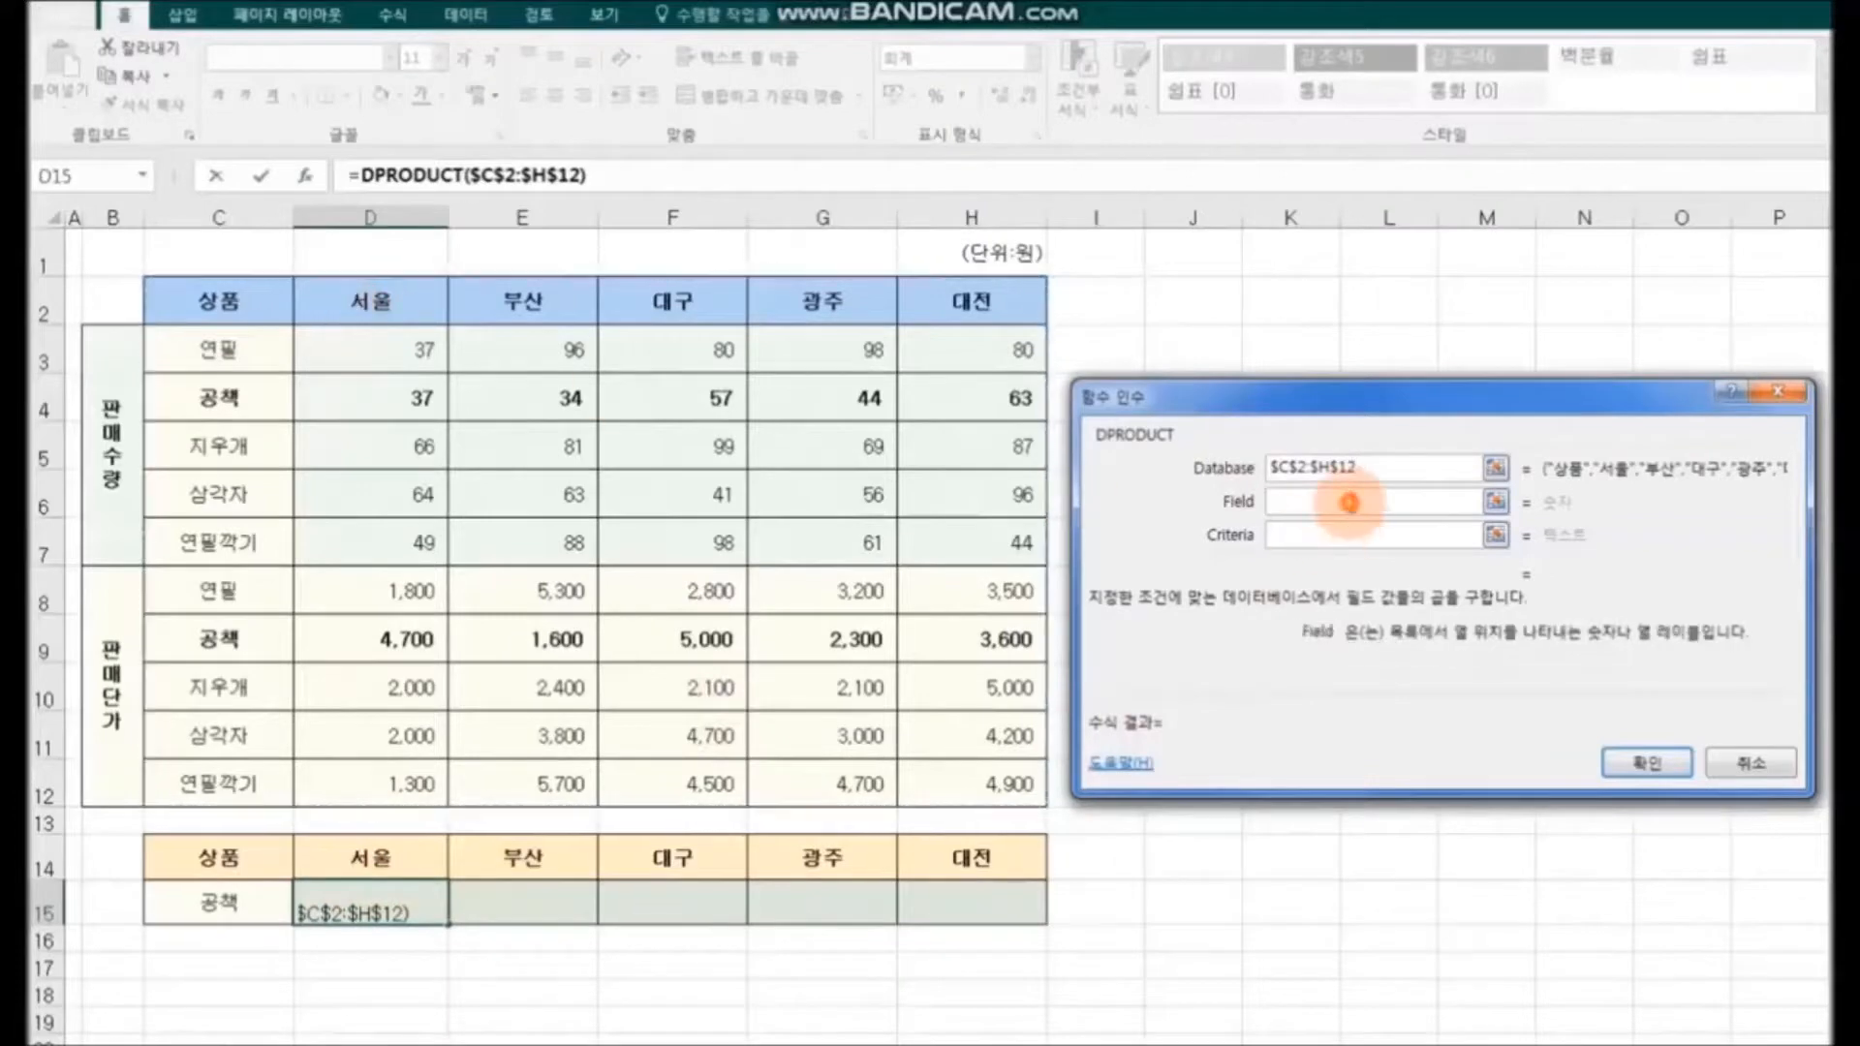
left_click(386, 307)
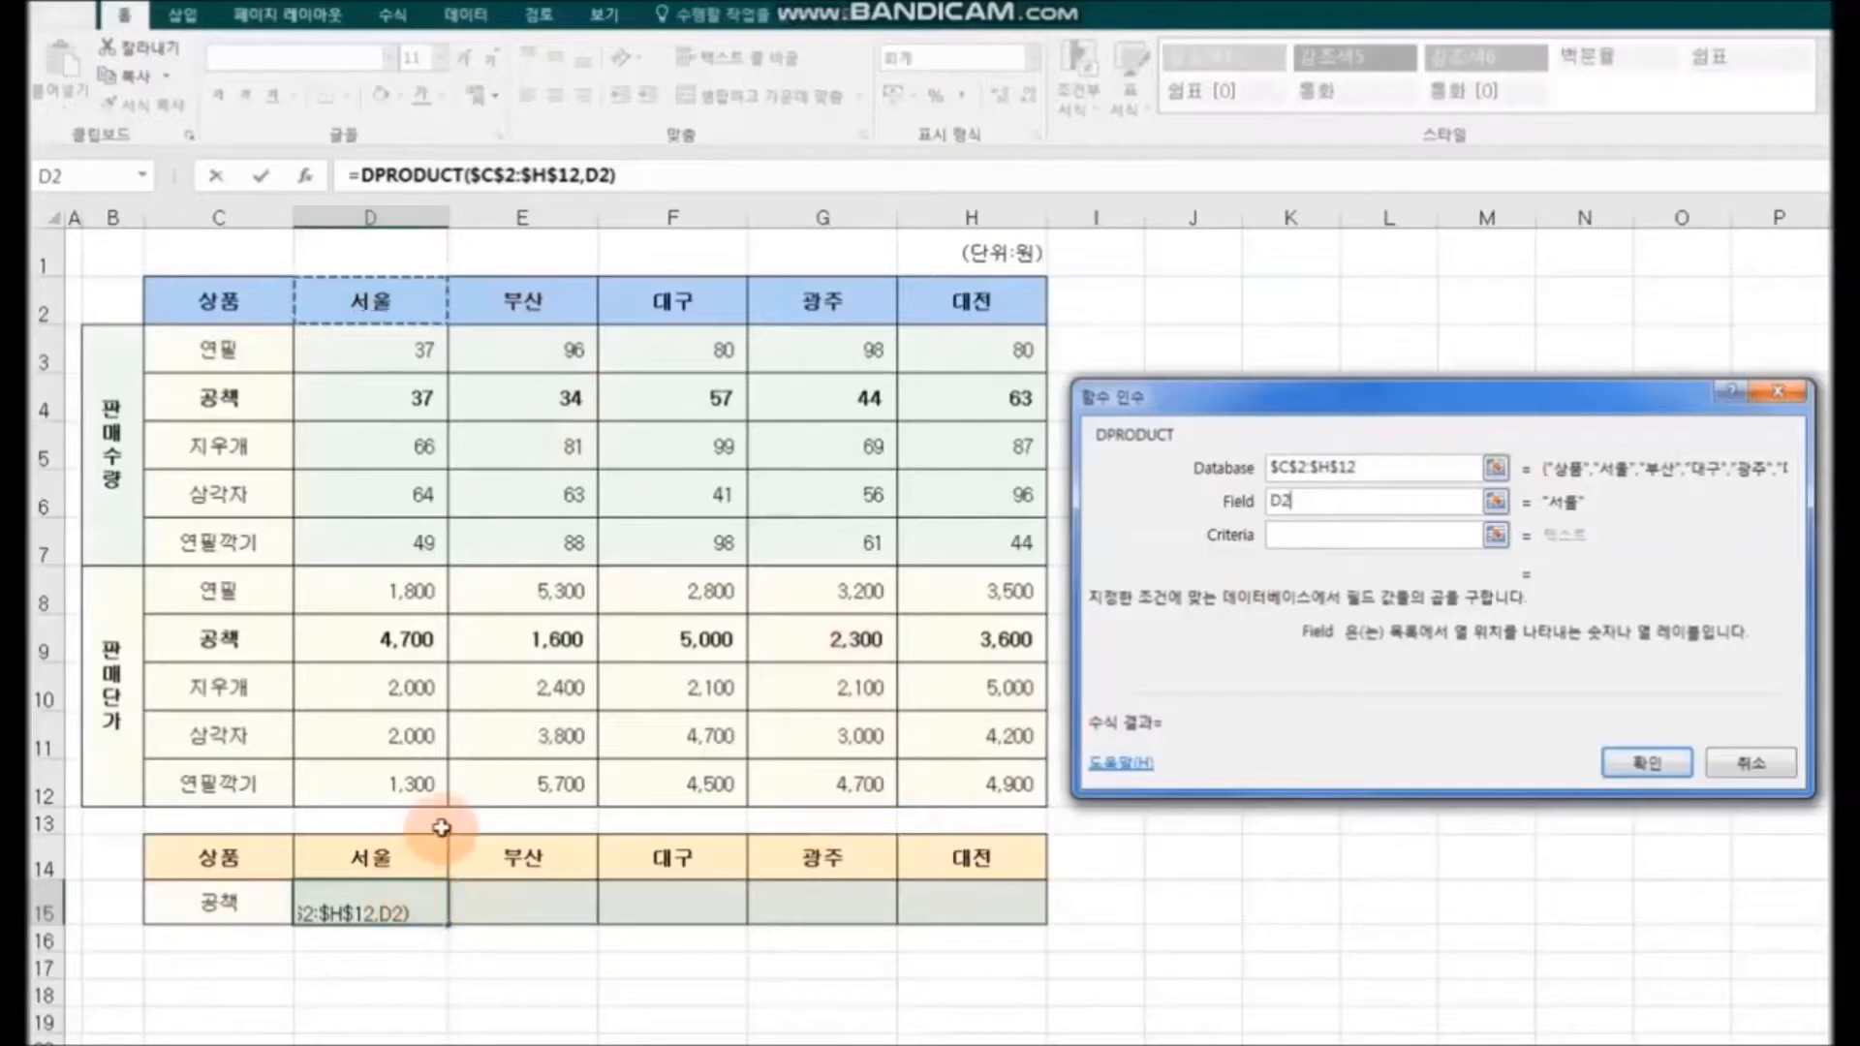
left_click(1363, 536)
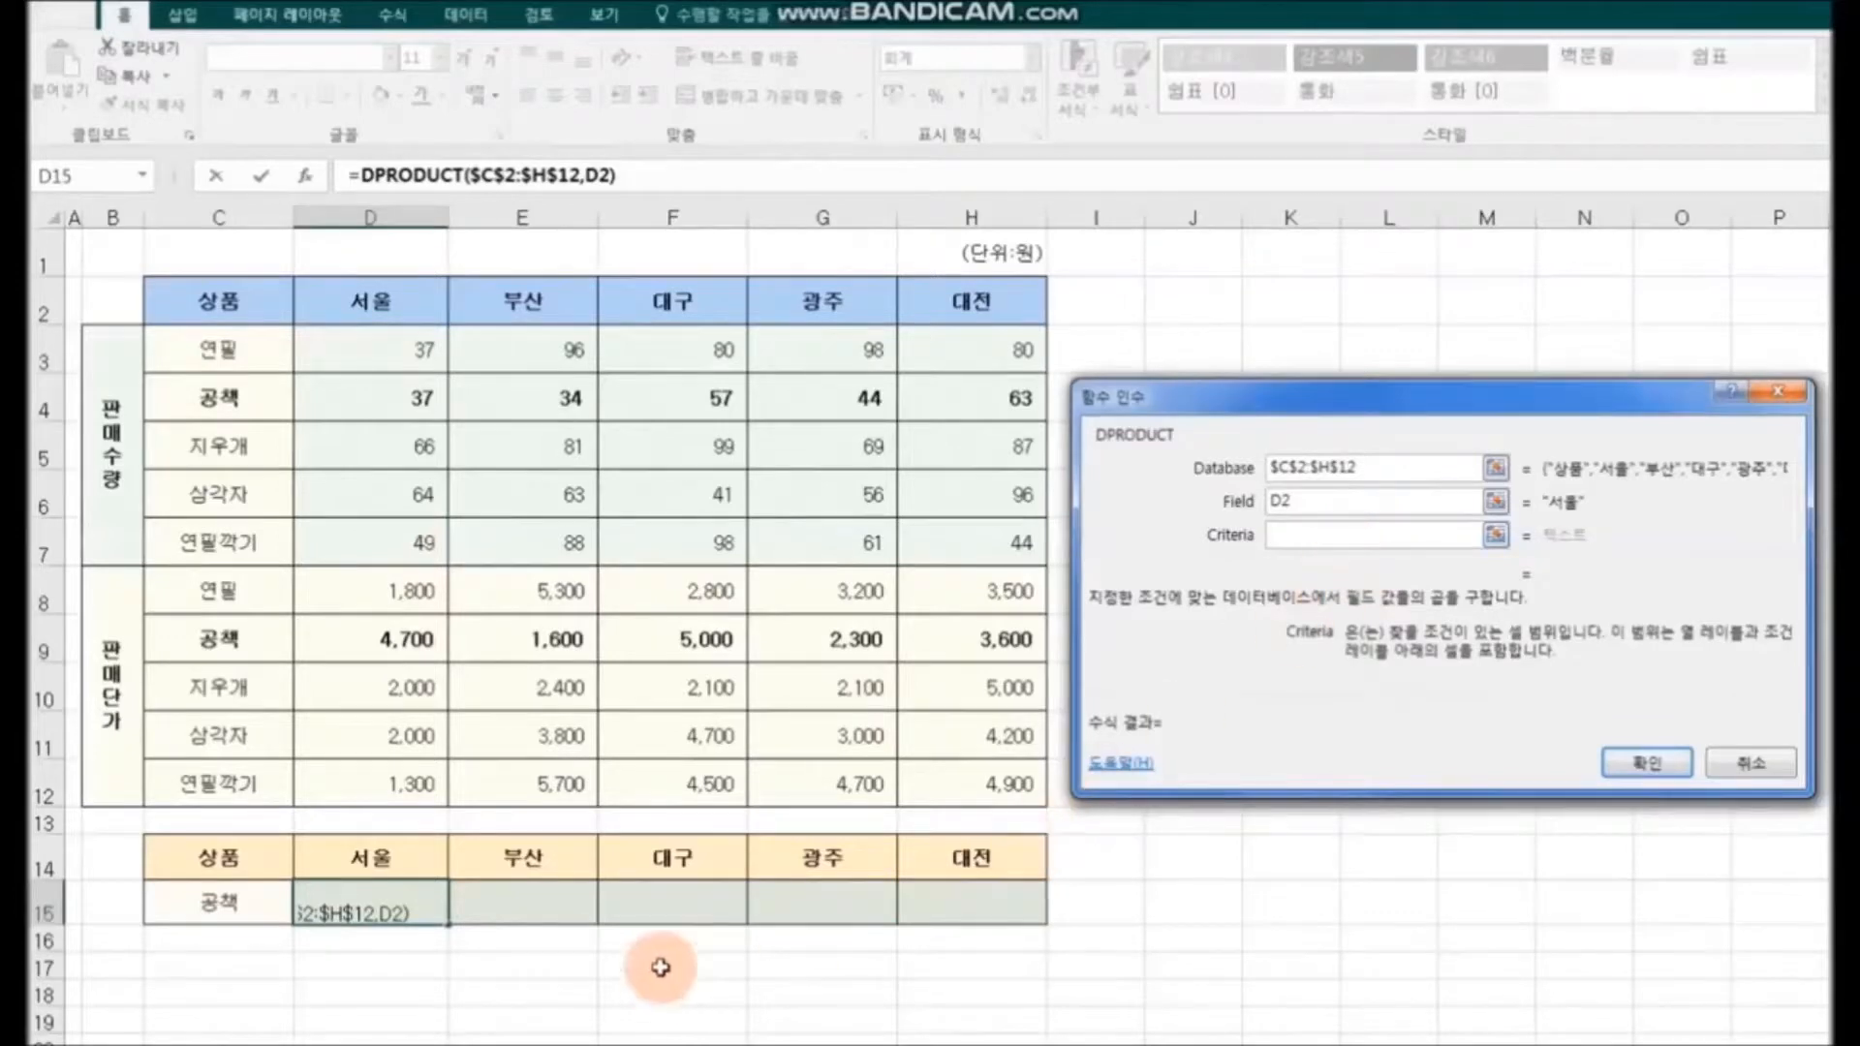
left_click_drag(236, 859, 242, 899)
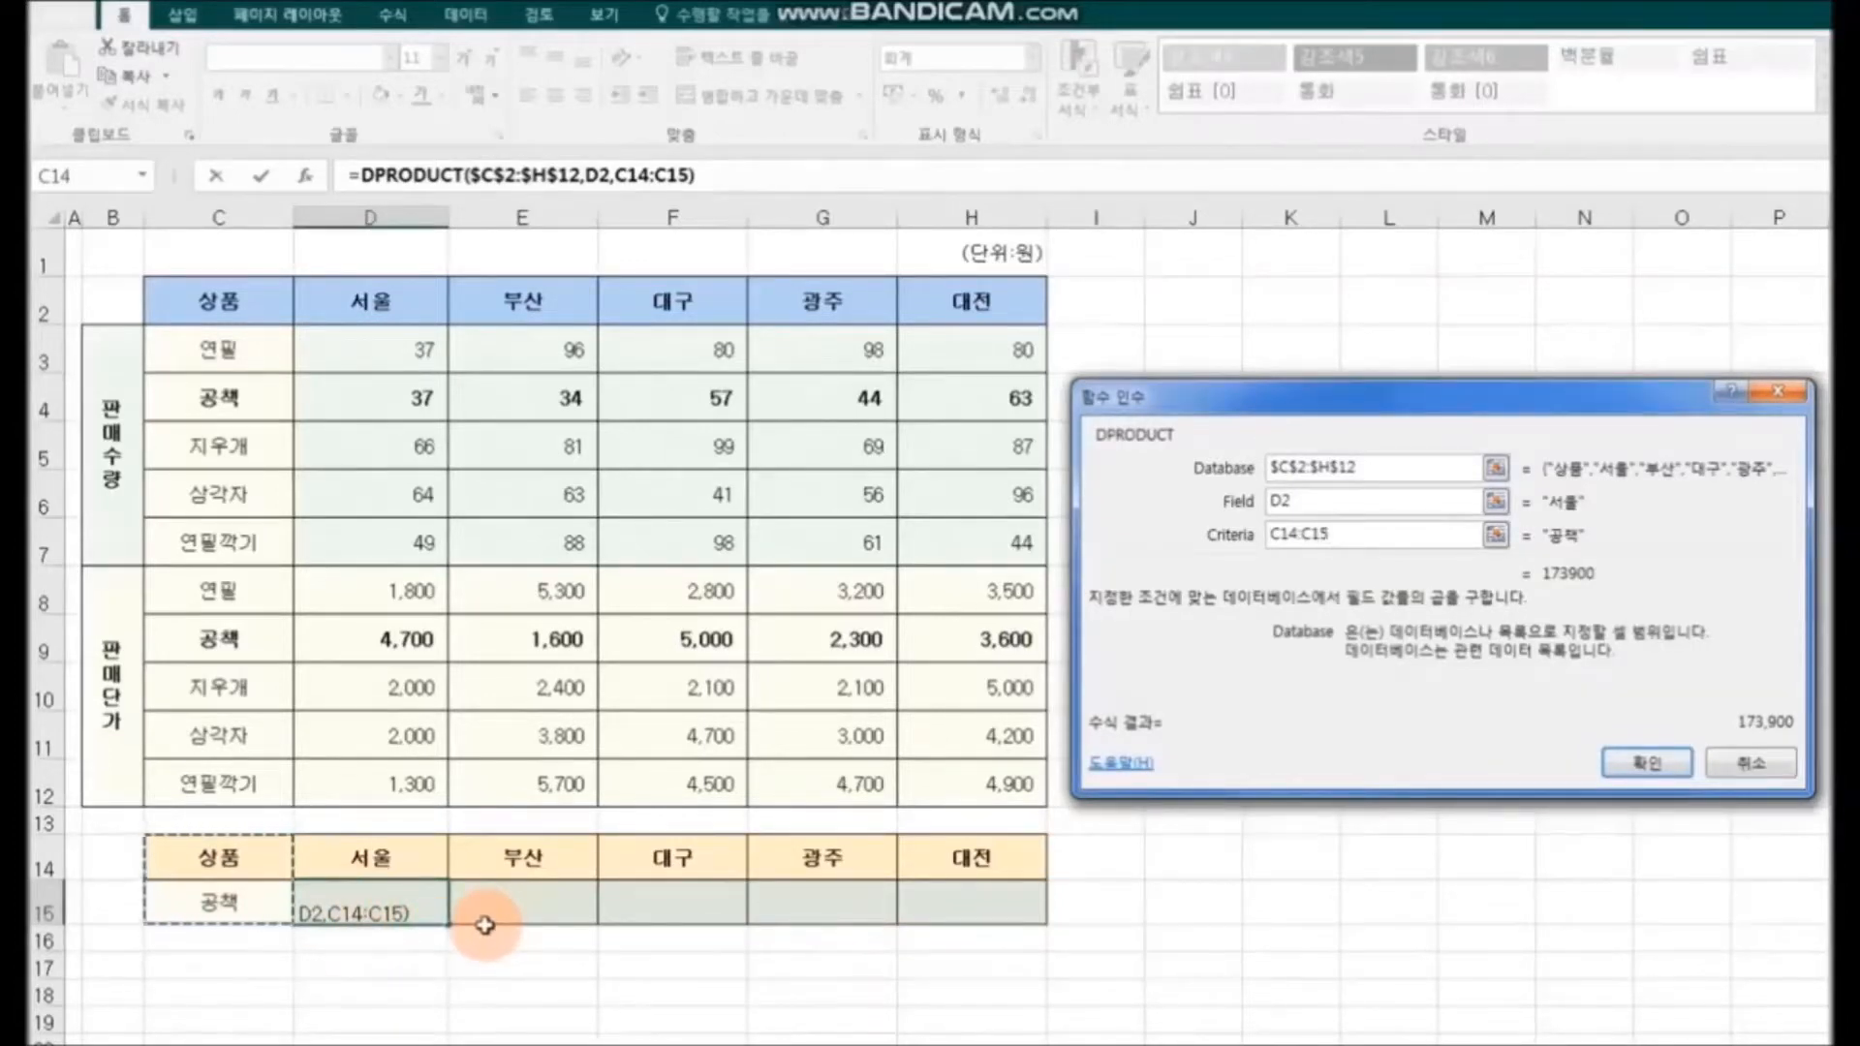
key("F4")
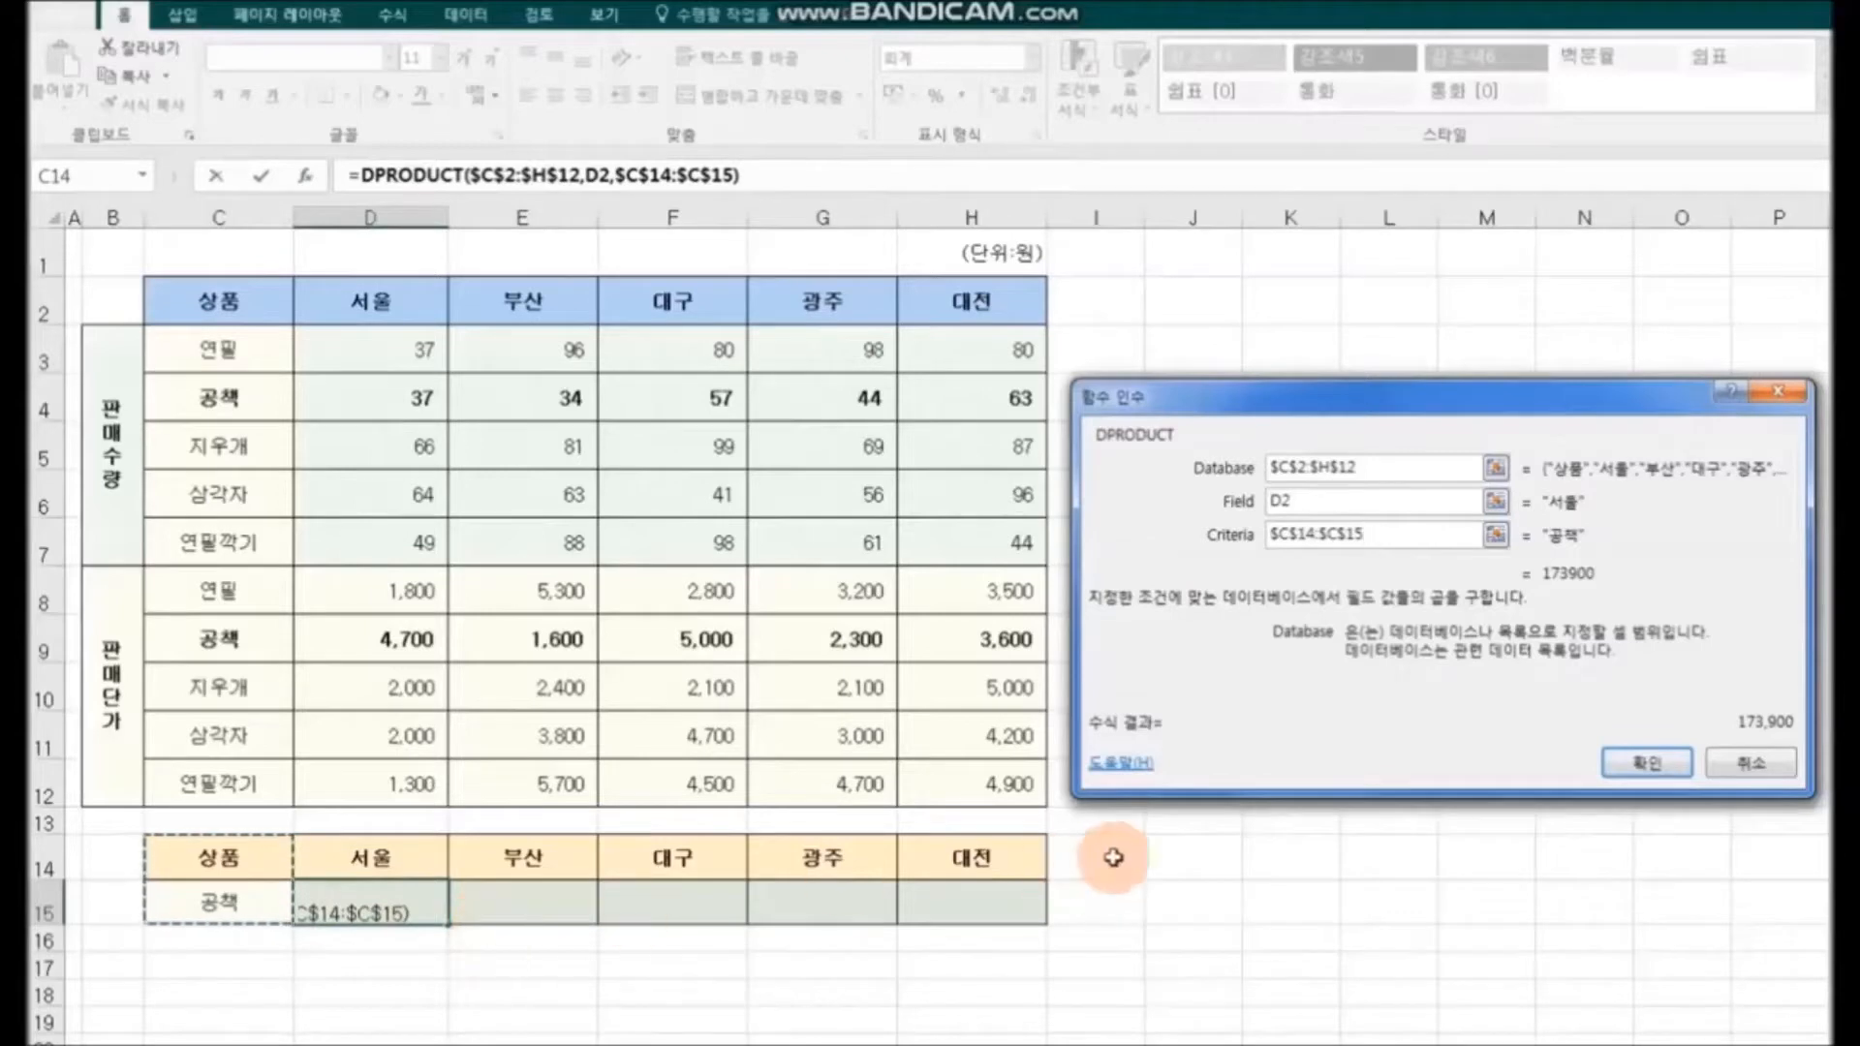
left_click(1651, 764)
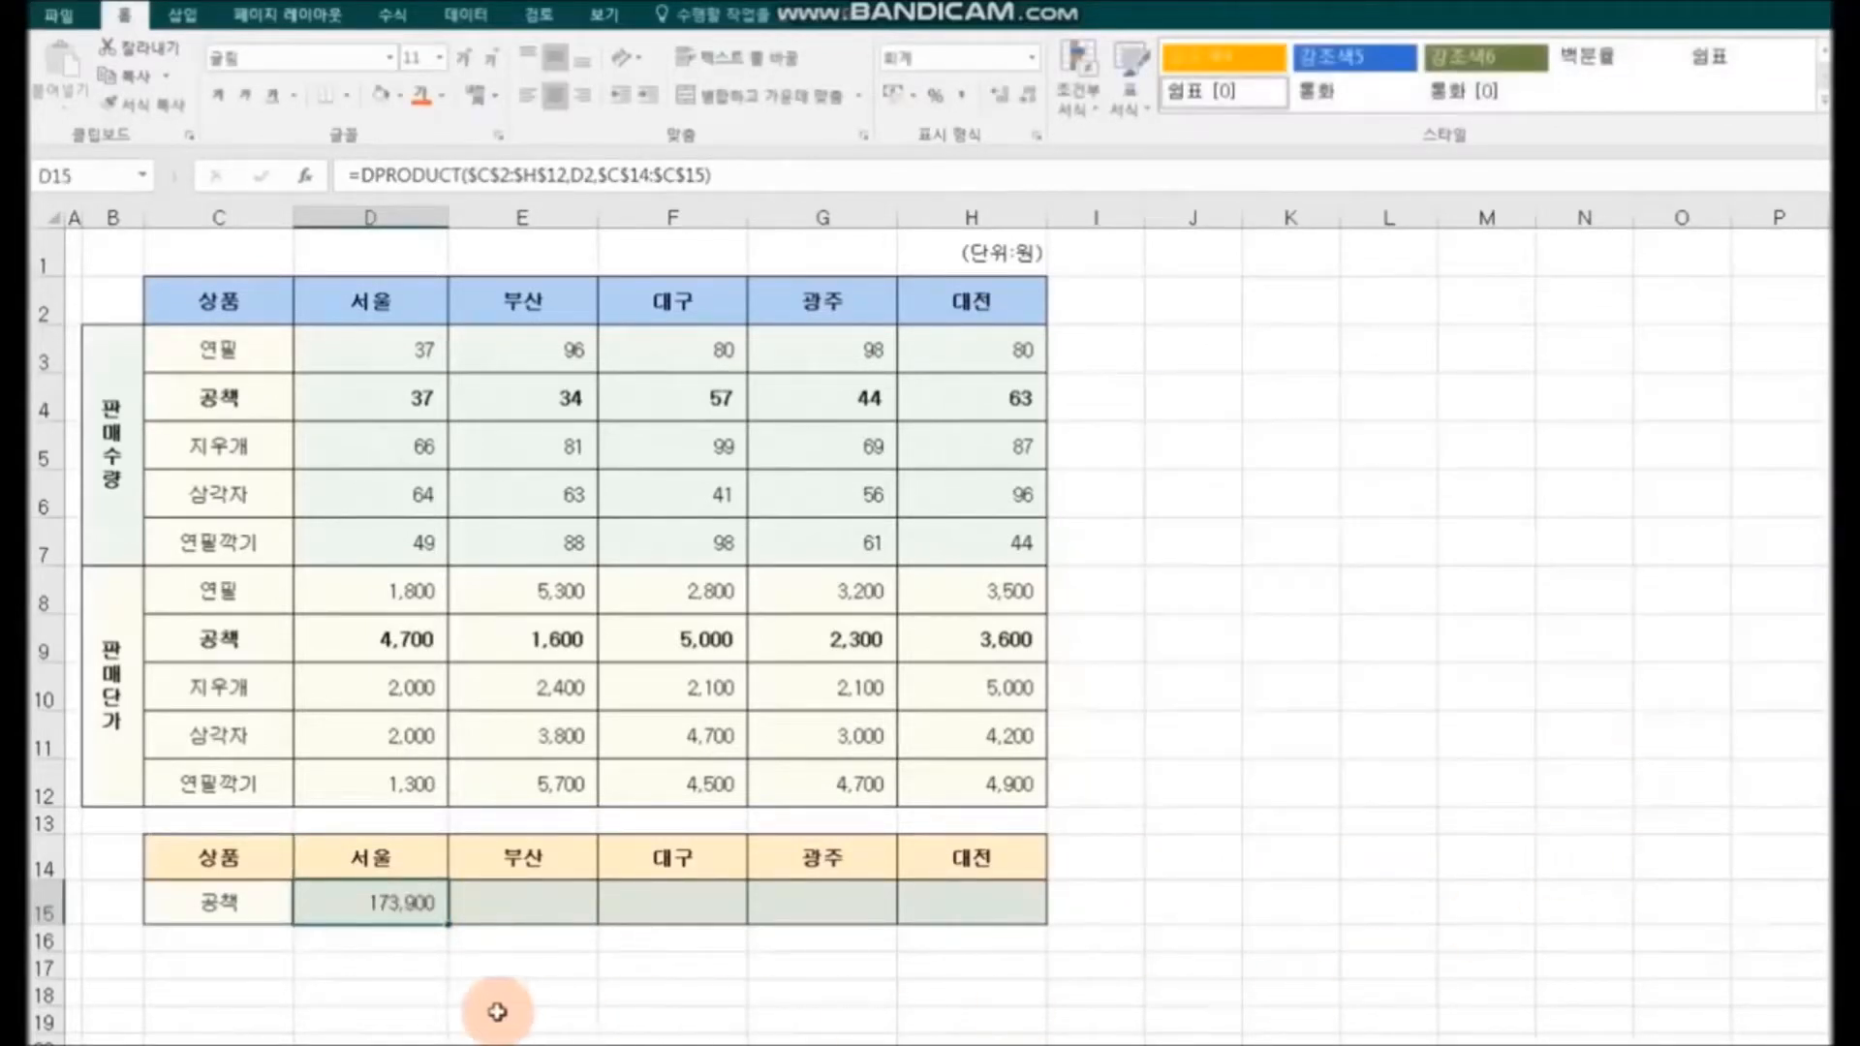
Fill the DPRODUCT formula from D15 across the 공책 row through the 대전 column in H15.
left_click_drag(449, 926, 983, 915)
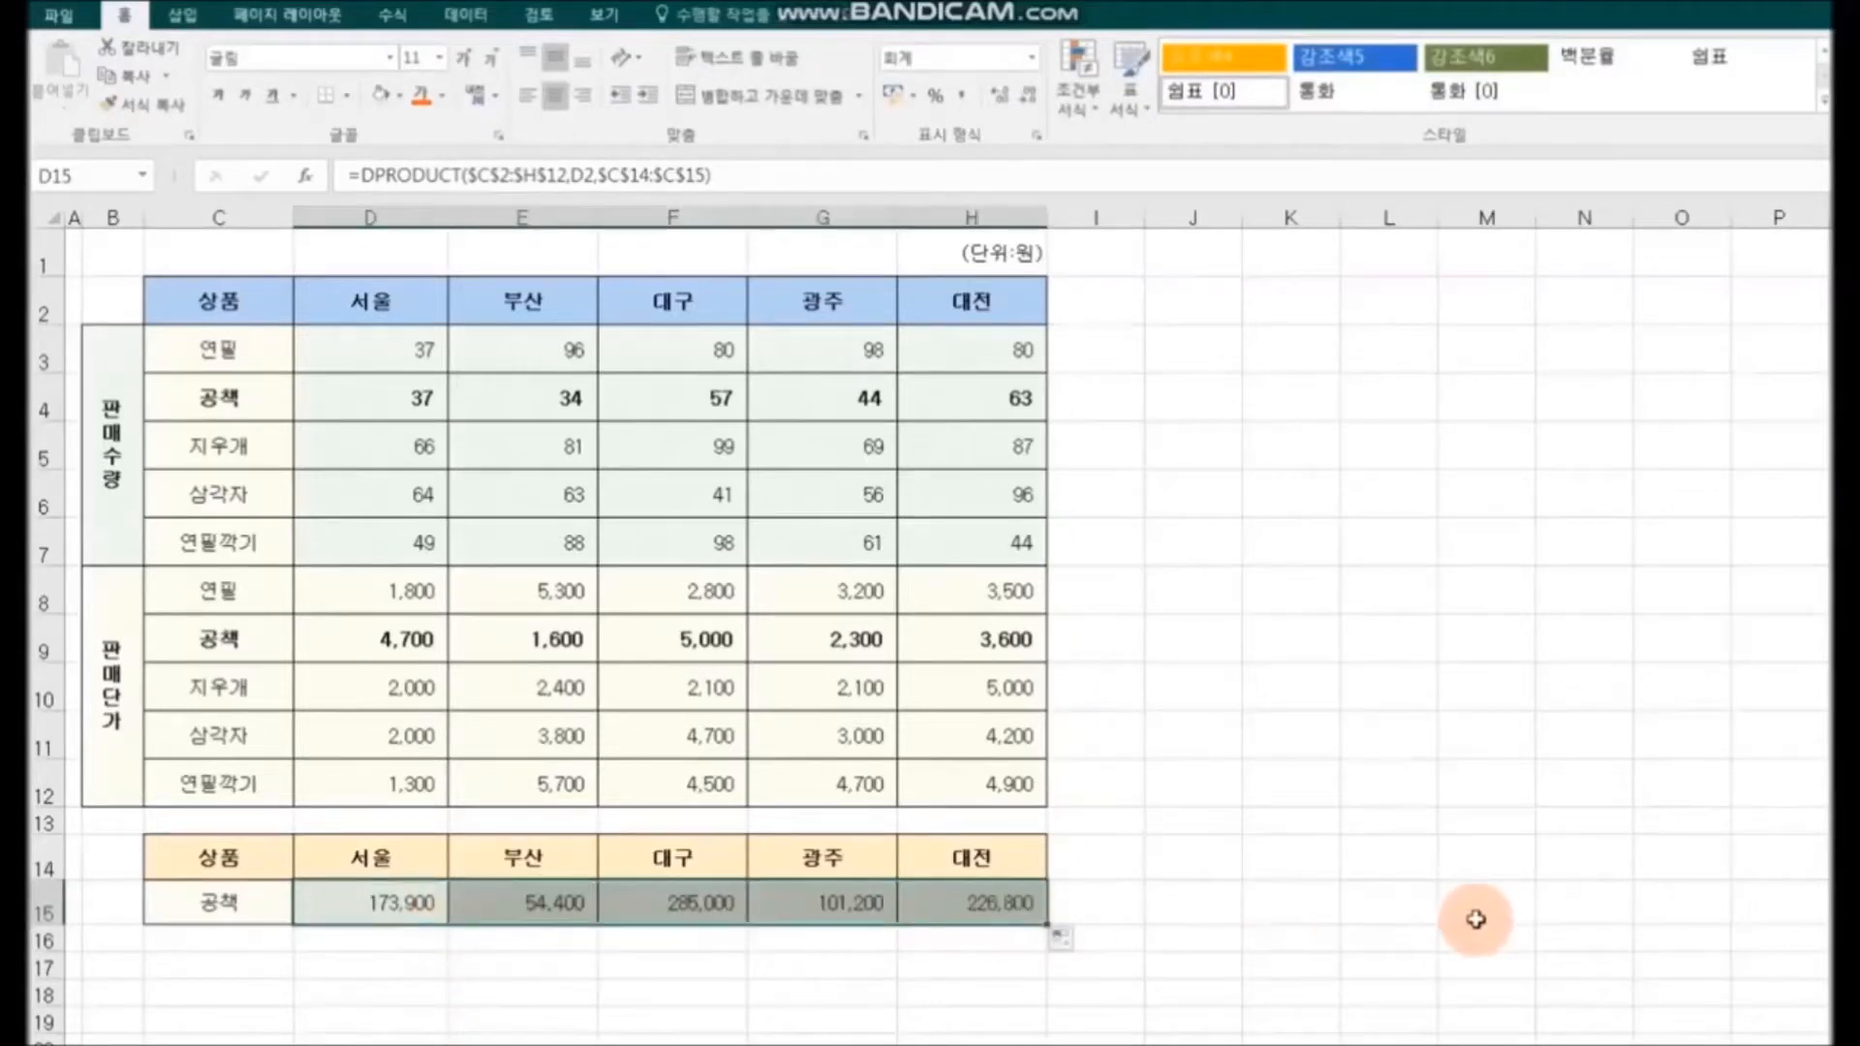
left_click(1477, 919)
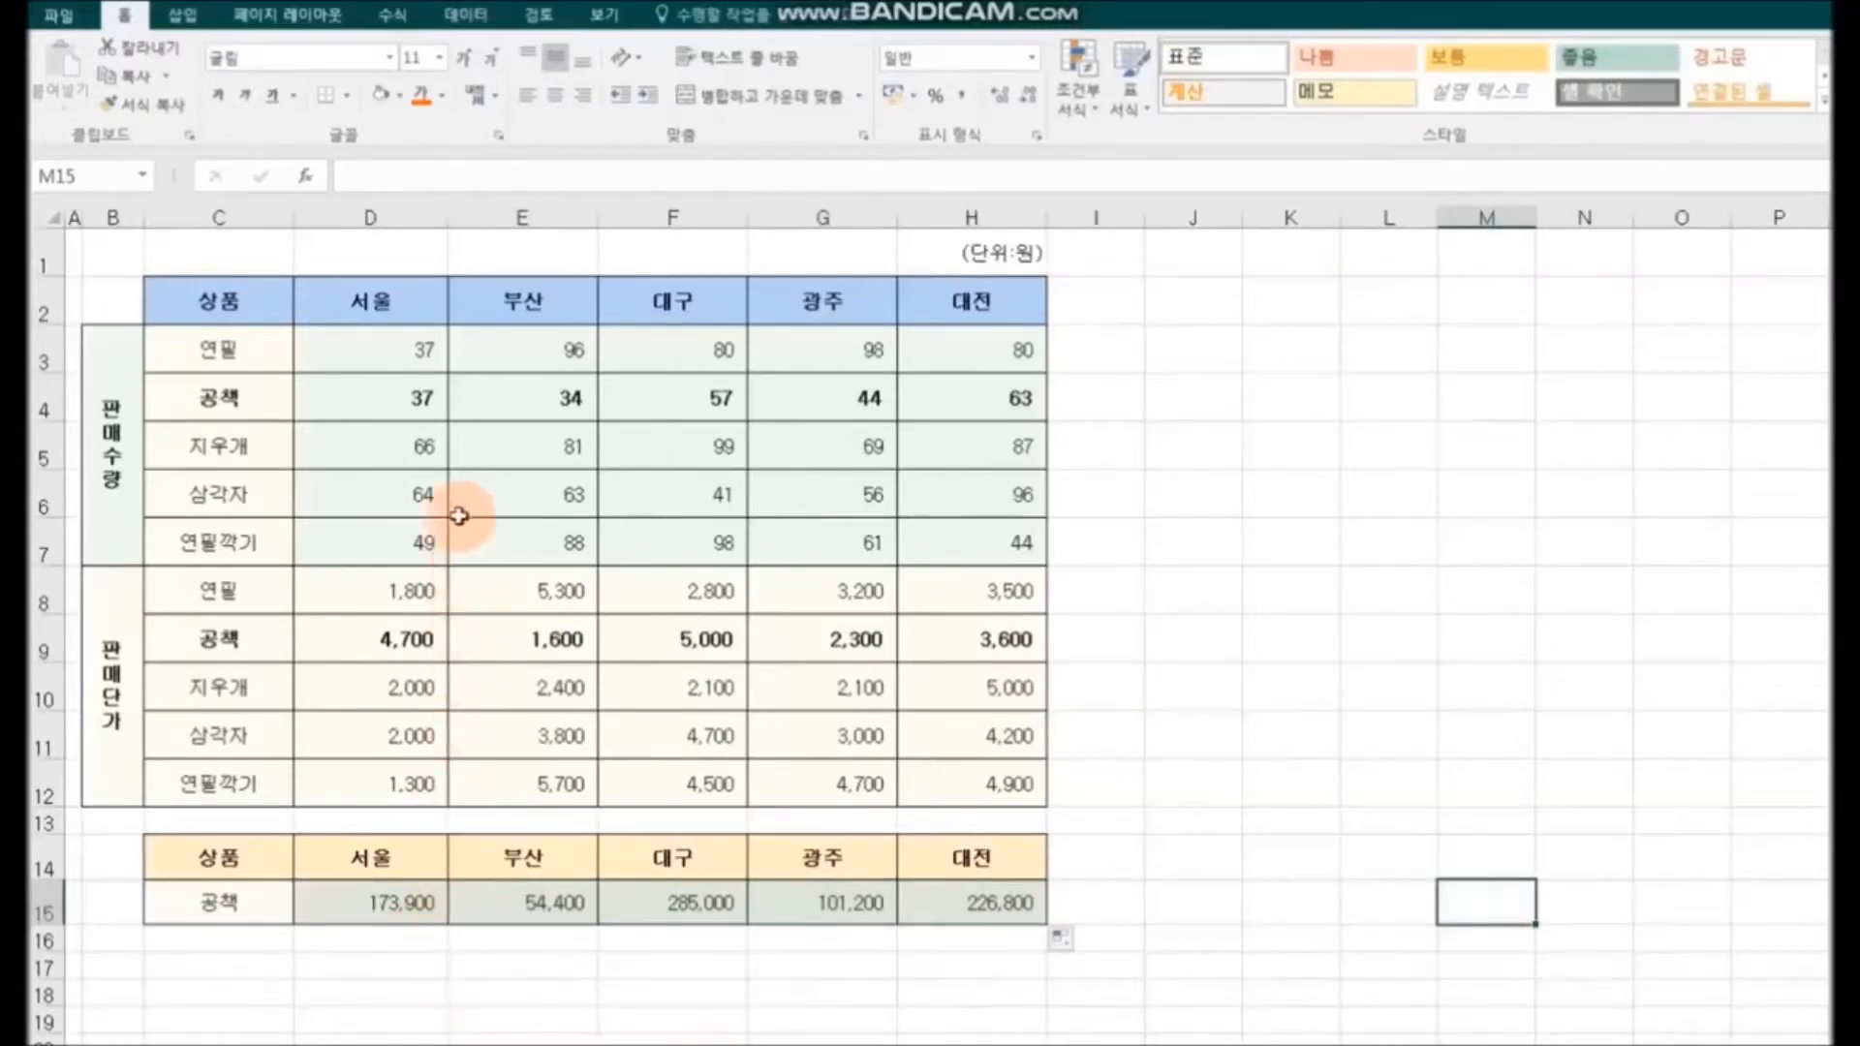
Compare the 공책 quantities in row 4 and unit prices in row 9 with the DPRODUCT results in row 15, starting with 서울 and 부산.
left_click(371, 393)
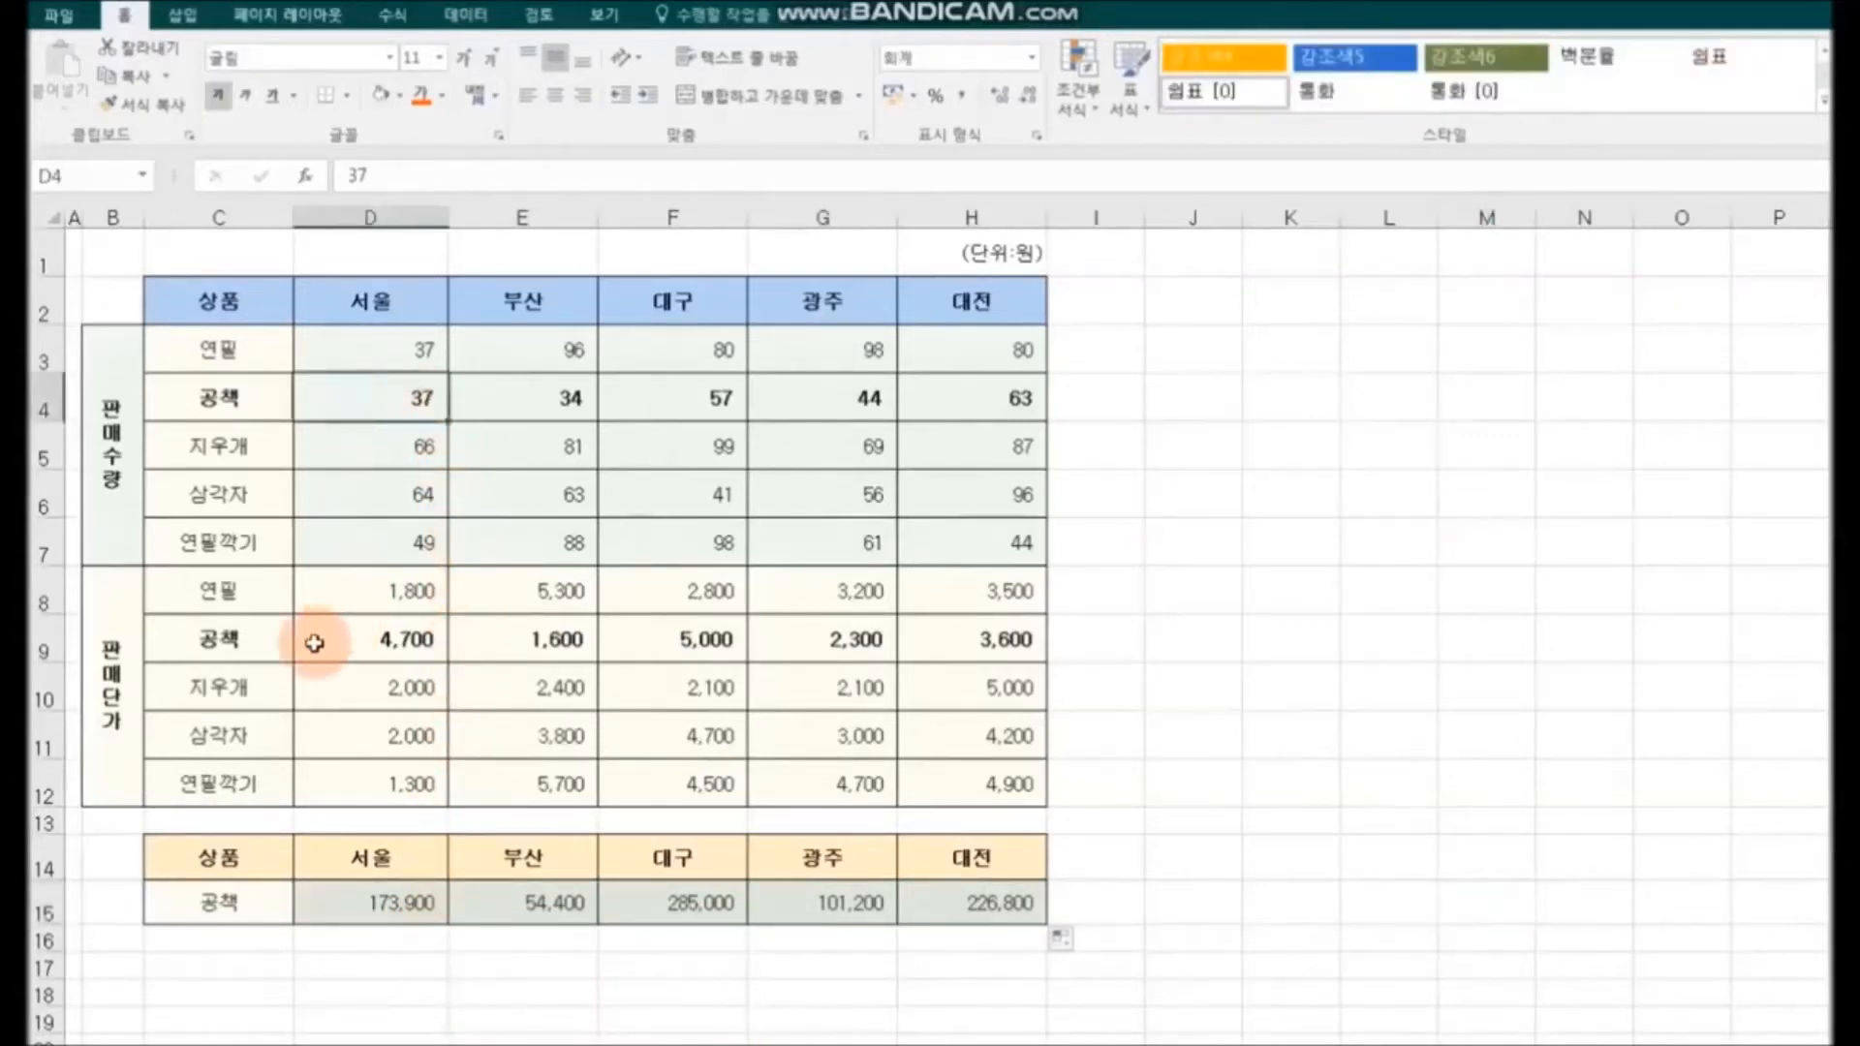
left_click(347, 642)
left_click(327, 918)
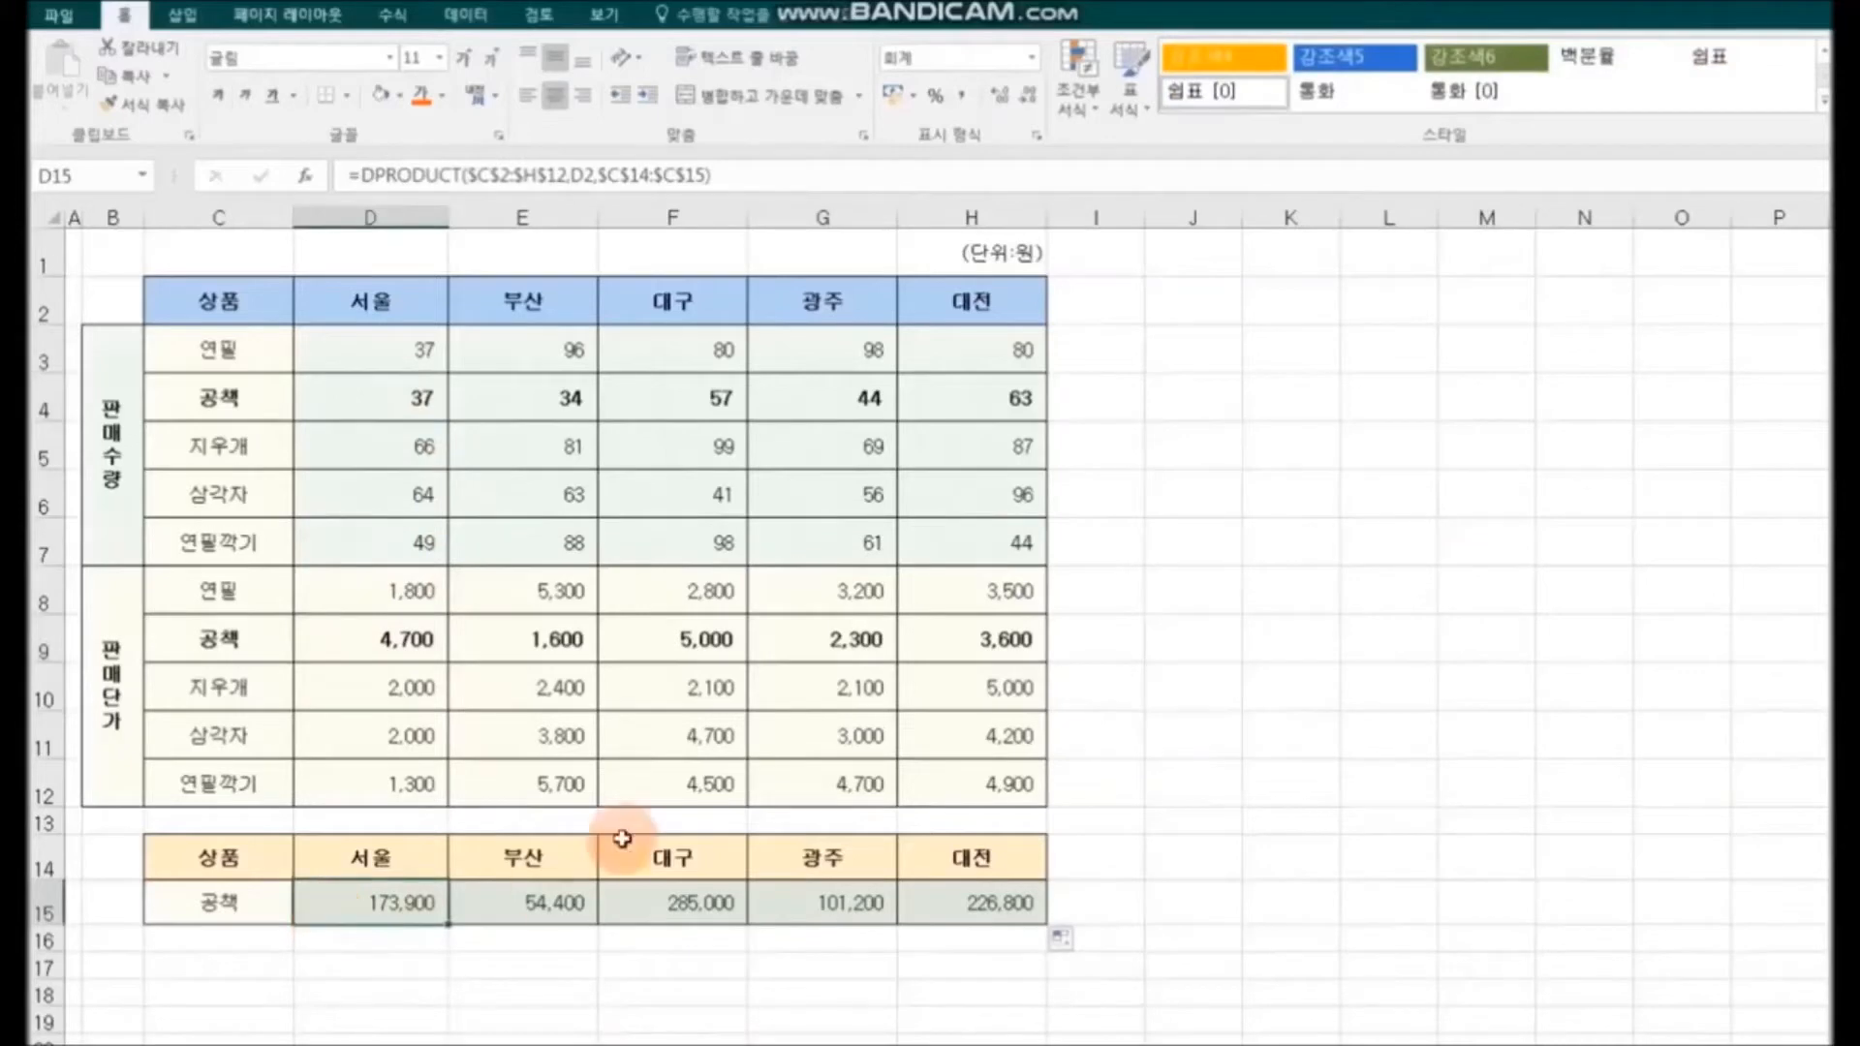
left_click(514, 400)
left_click(494, 641)
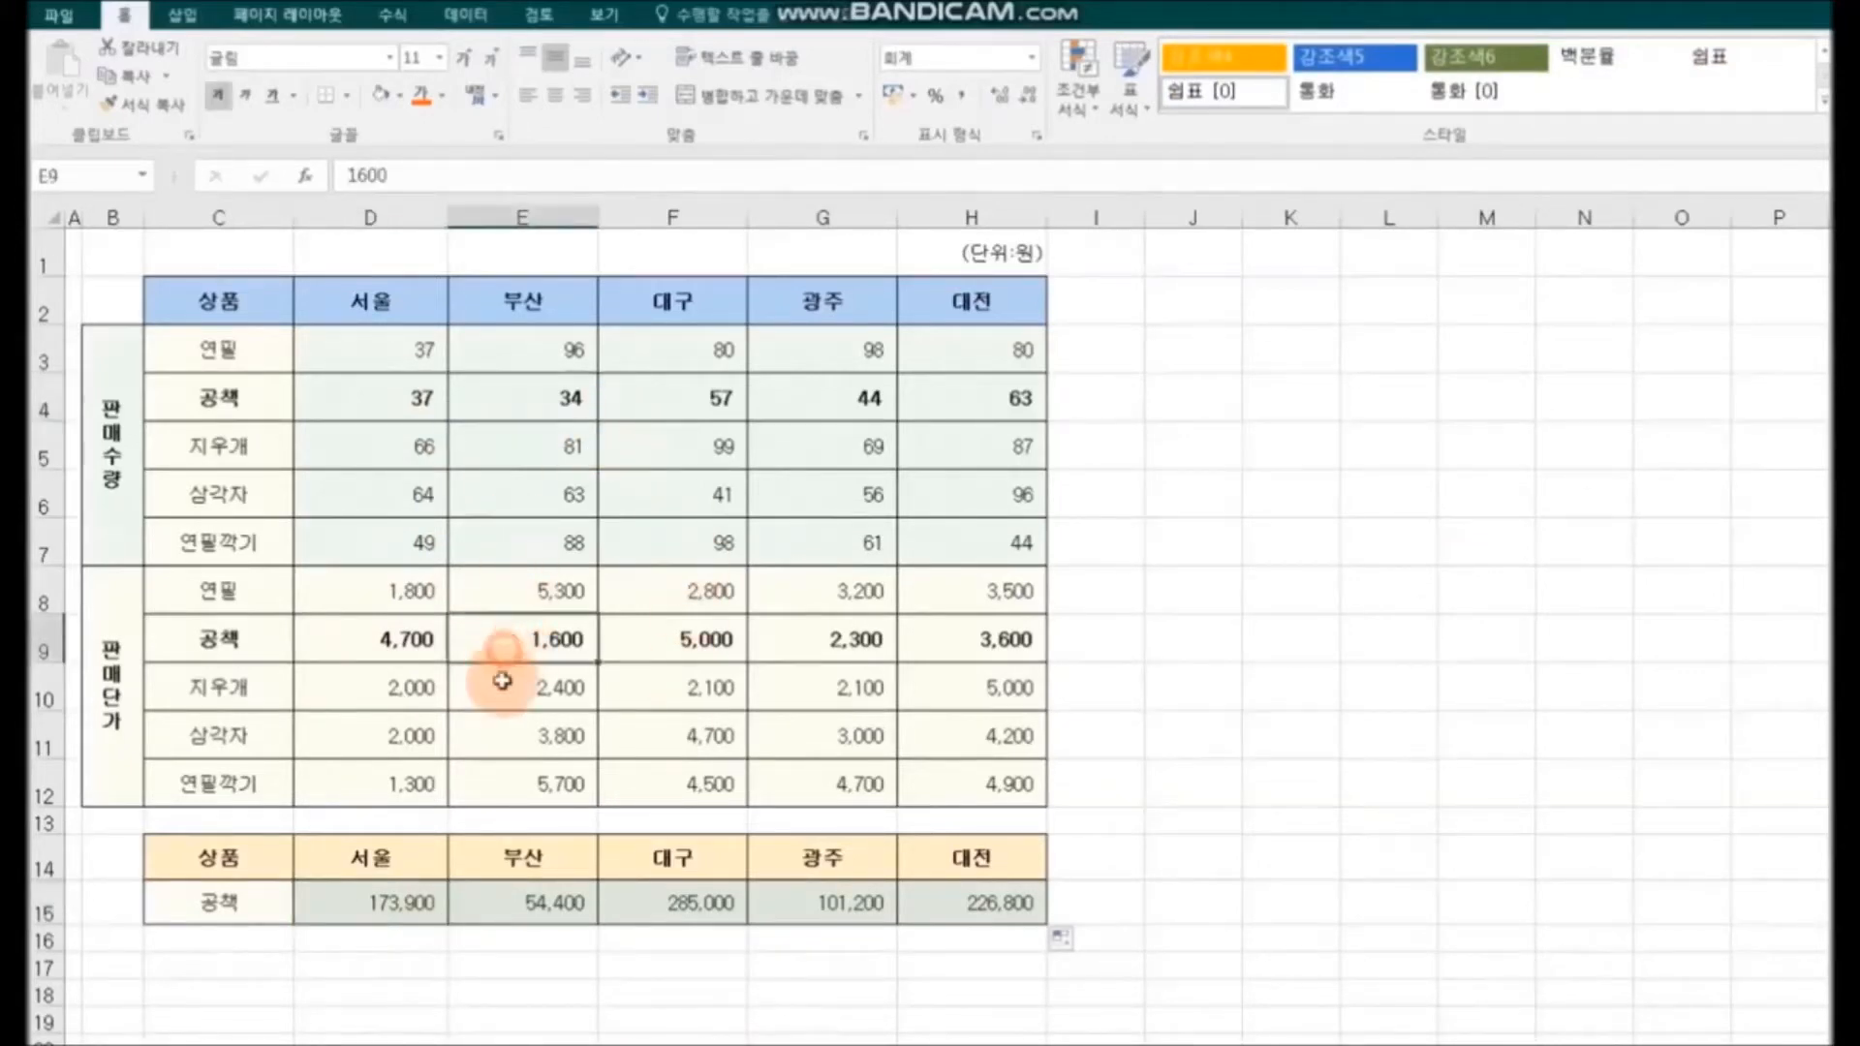
left_click(509, 906)
left_click(690, 916)
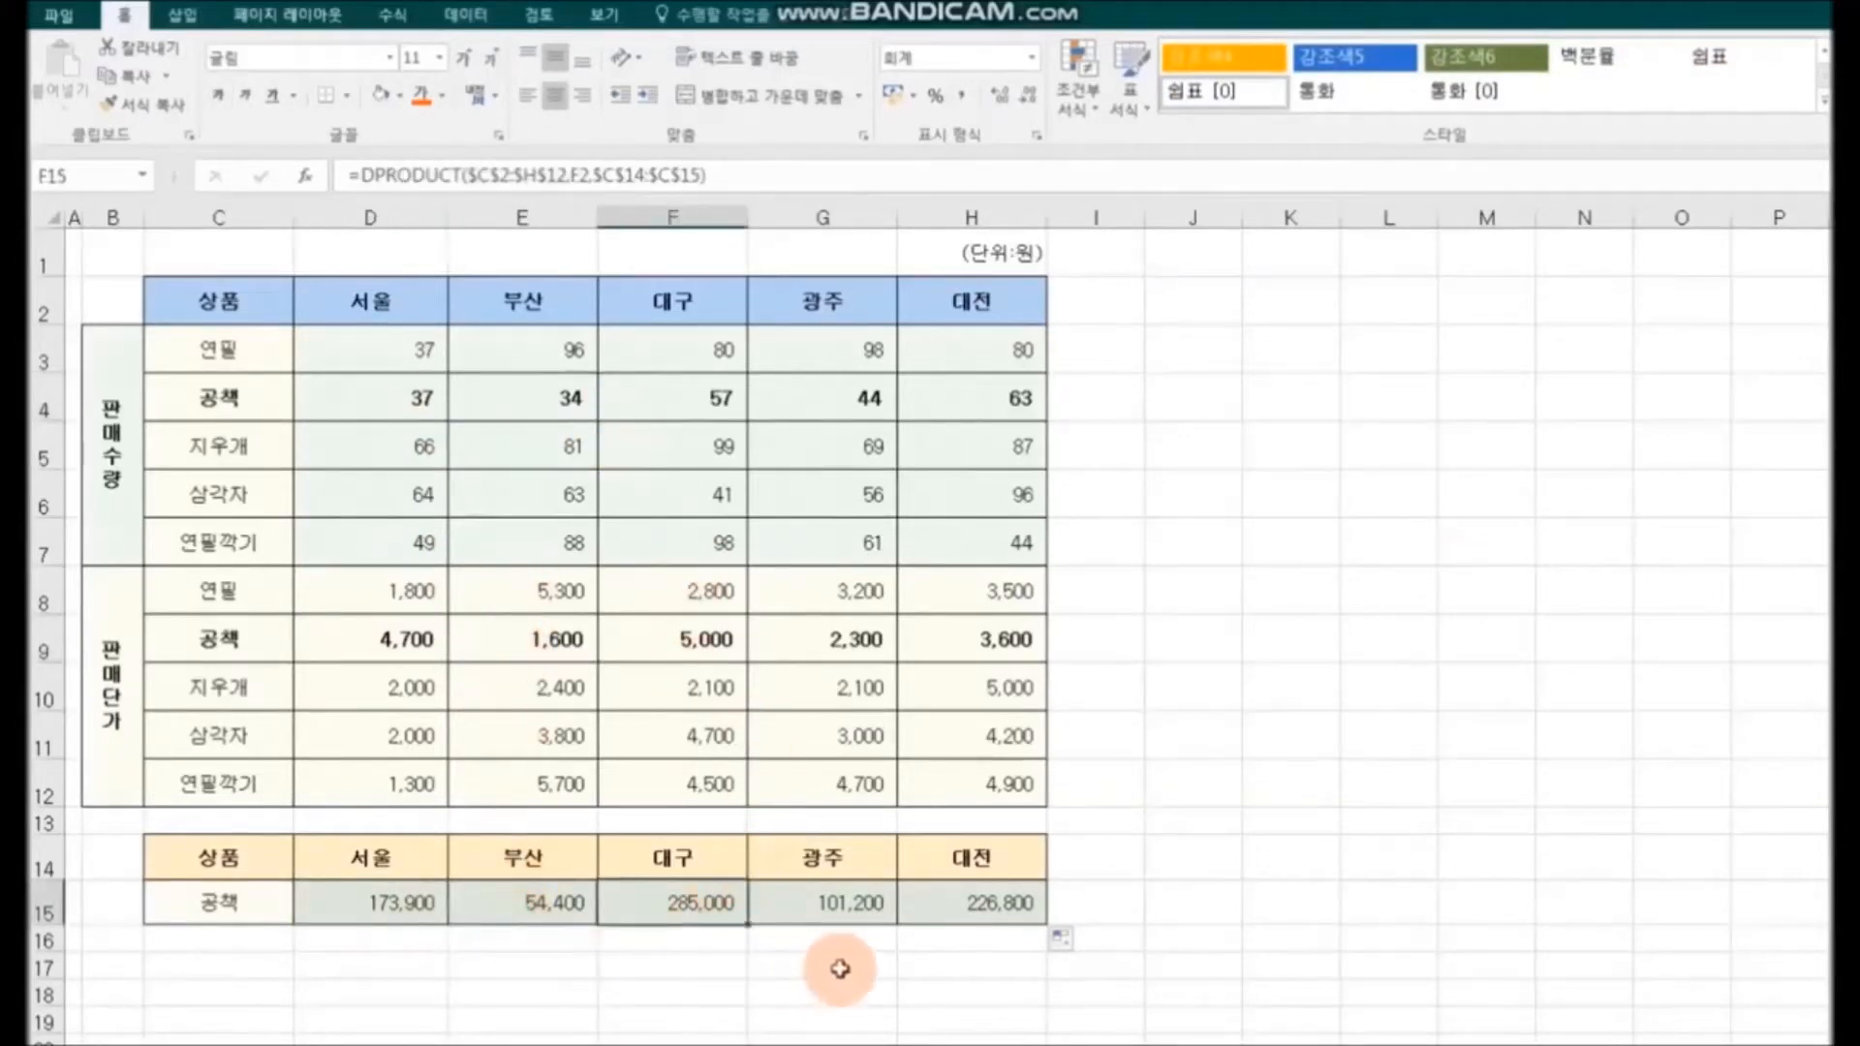